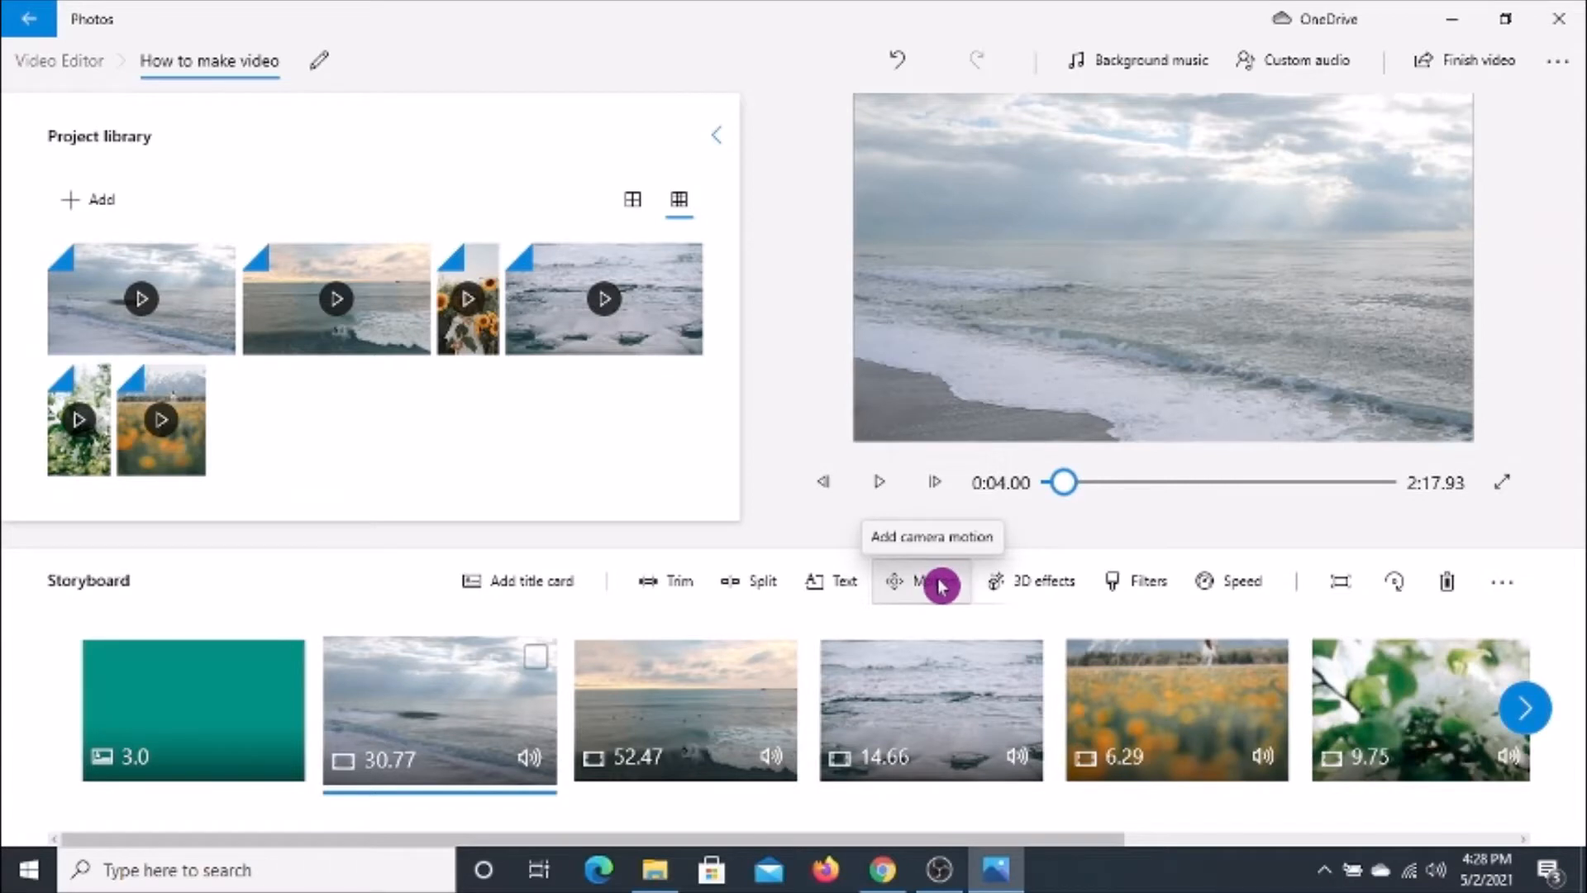
# Try the Tilt down and Pan right camera motions on the 30.77-second beach clip.
pyautogui.click(941, 585)
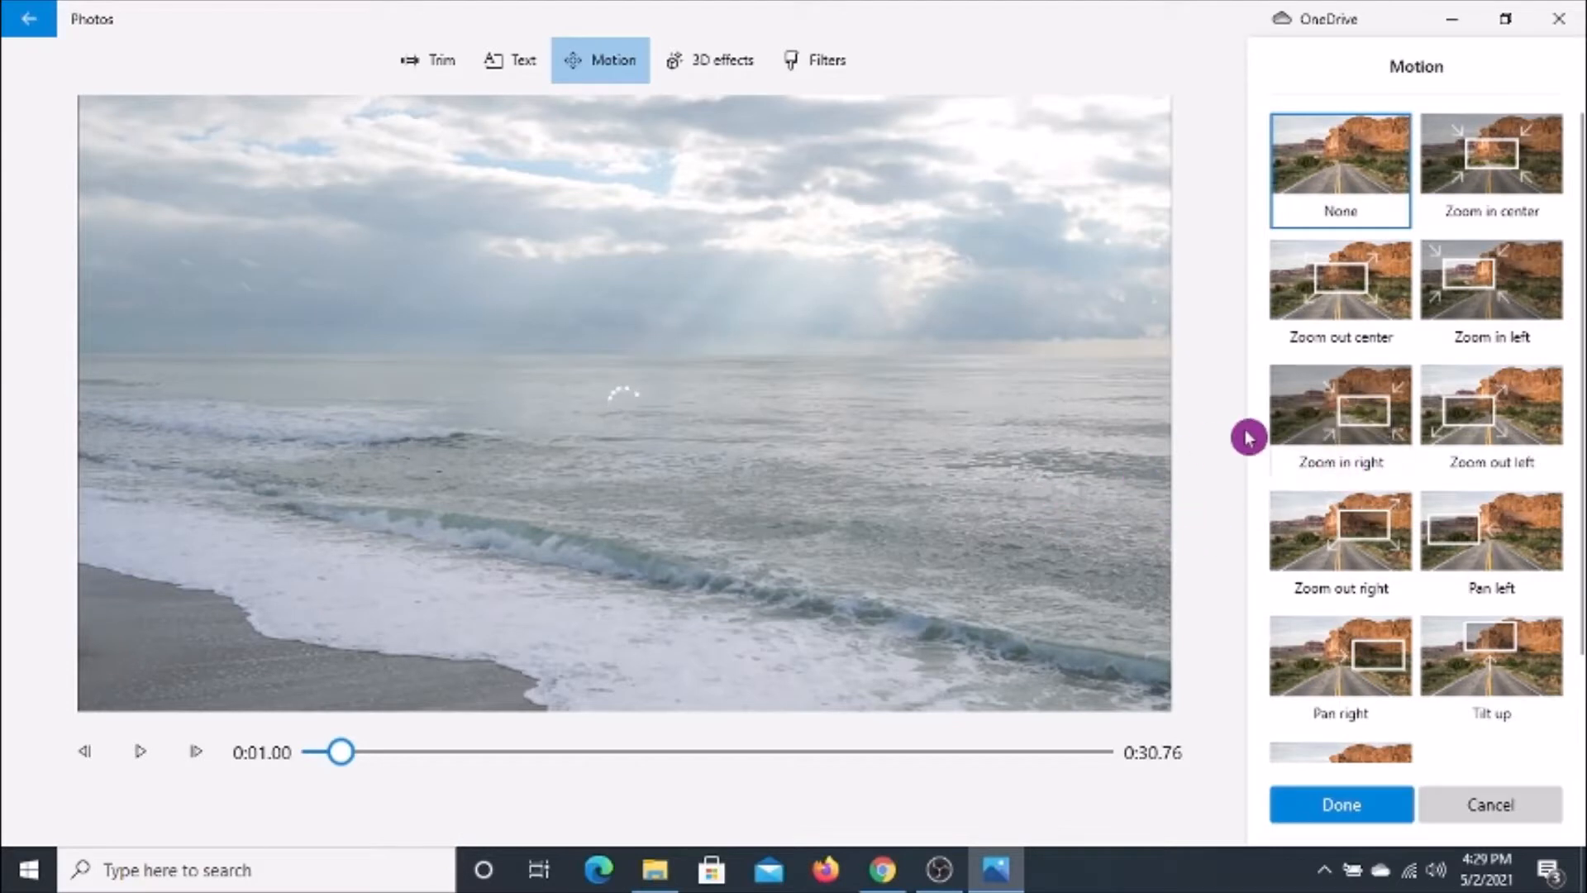
pyautogui.scroll(-1, 1481, 370)
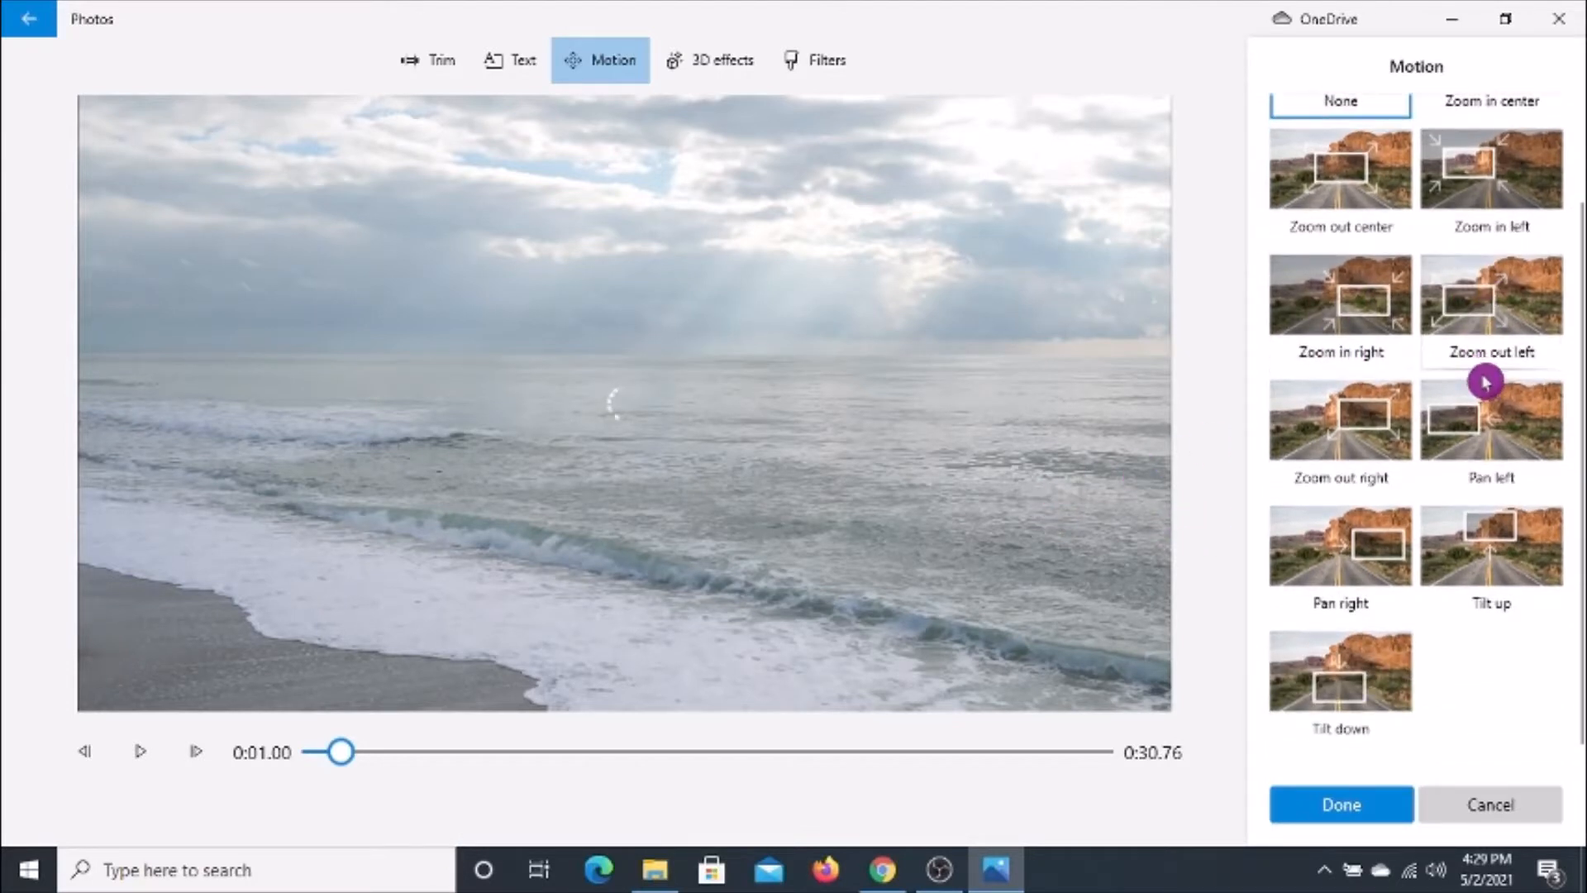
pyautogui.scroll(1, 1484, 376)
pyautogui.scroll(-1, 1486, 382)
pyautogui.scroll(-1, 1486, 382)
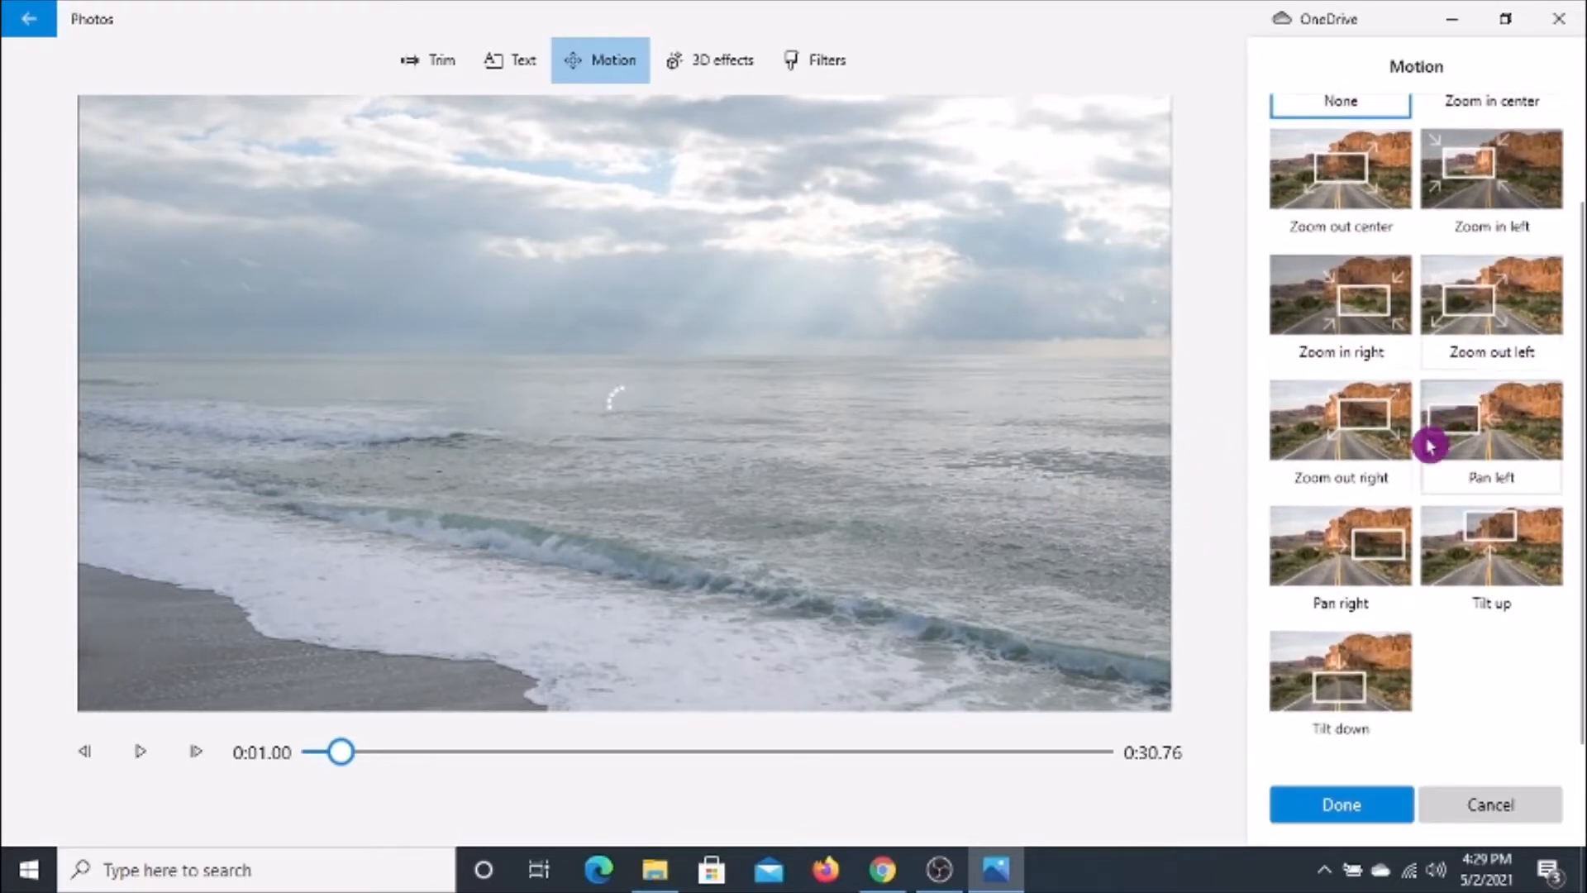
pyautogui.click(1378, 672)
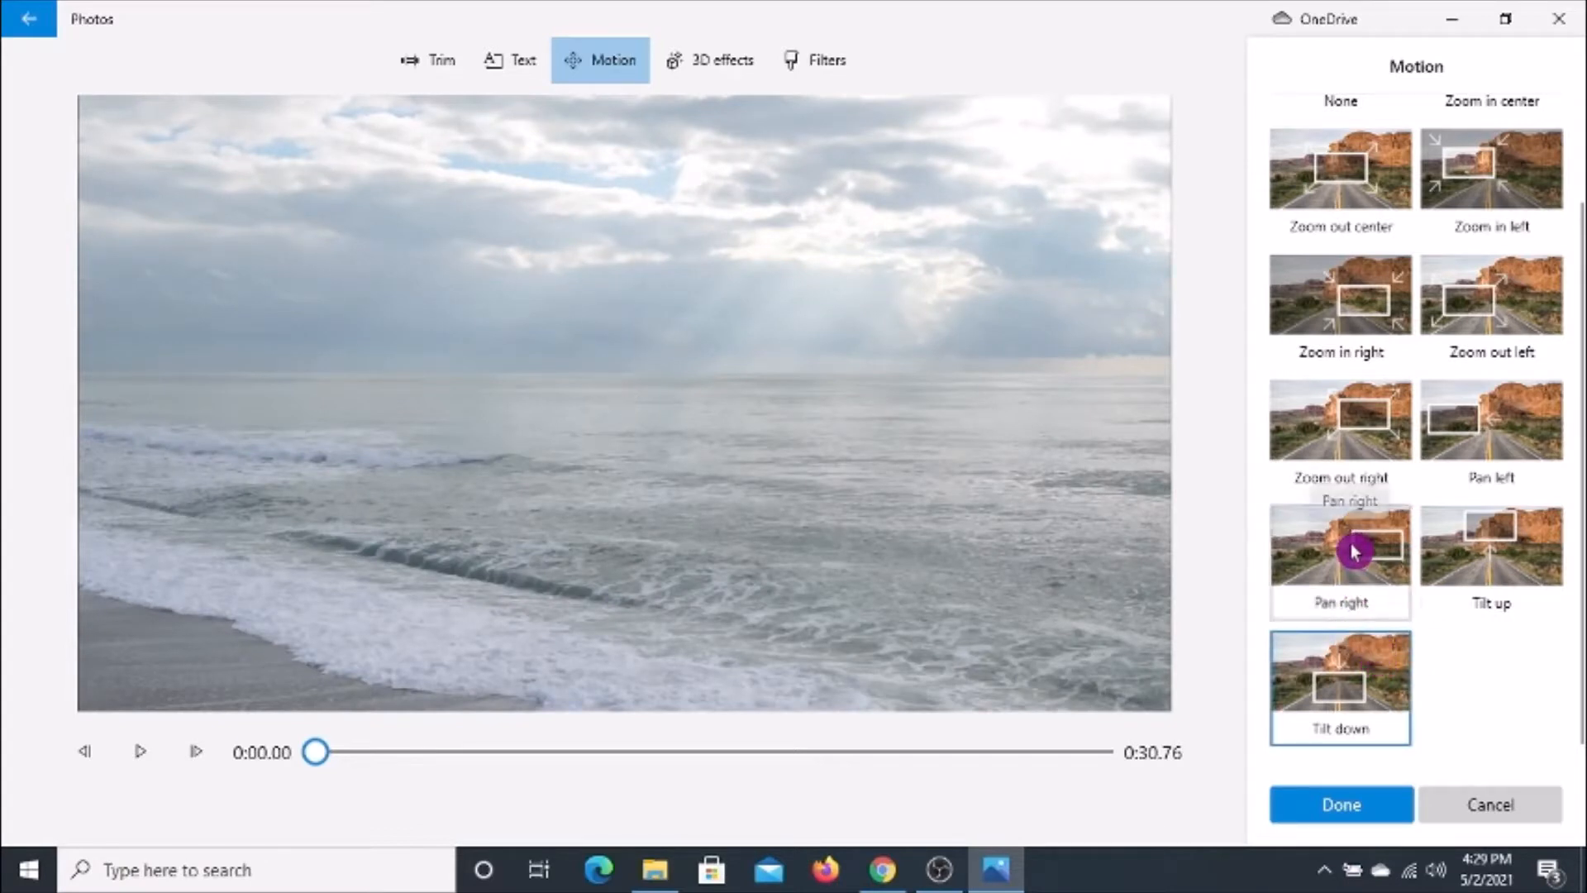
pyautogui.click(1353, 549)
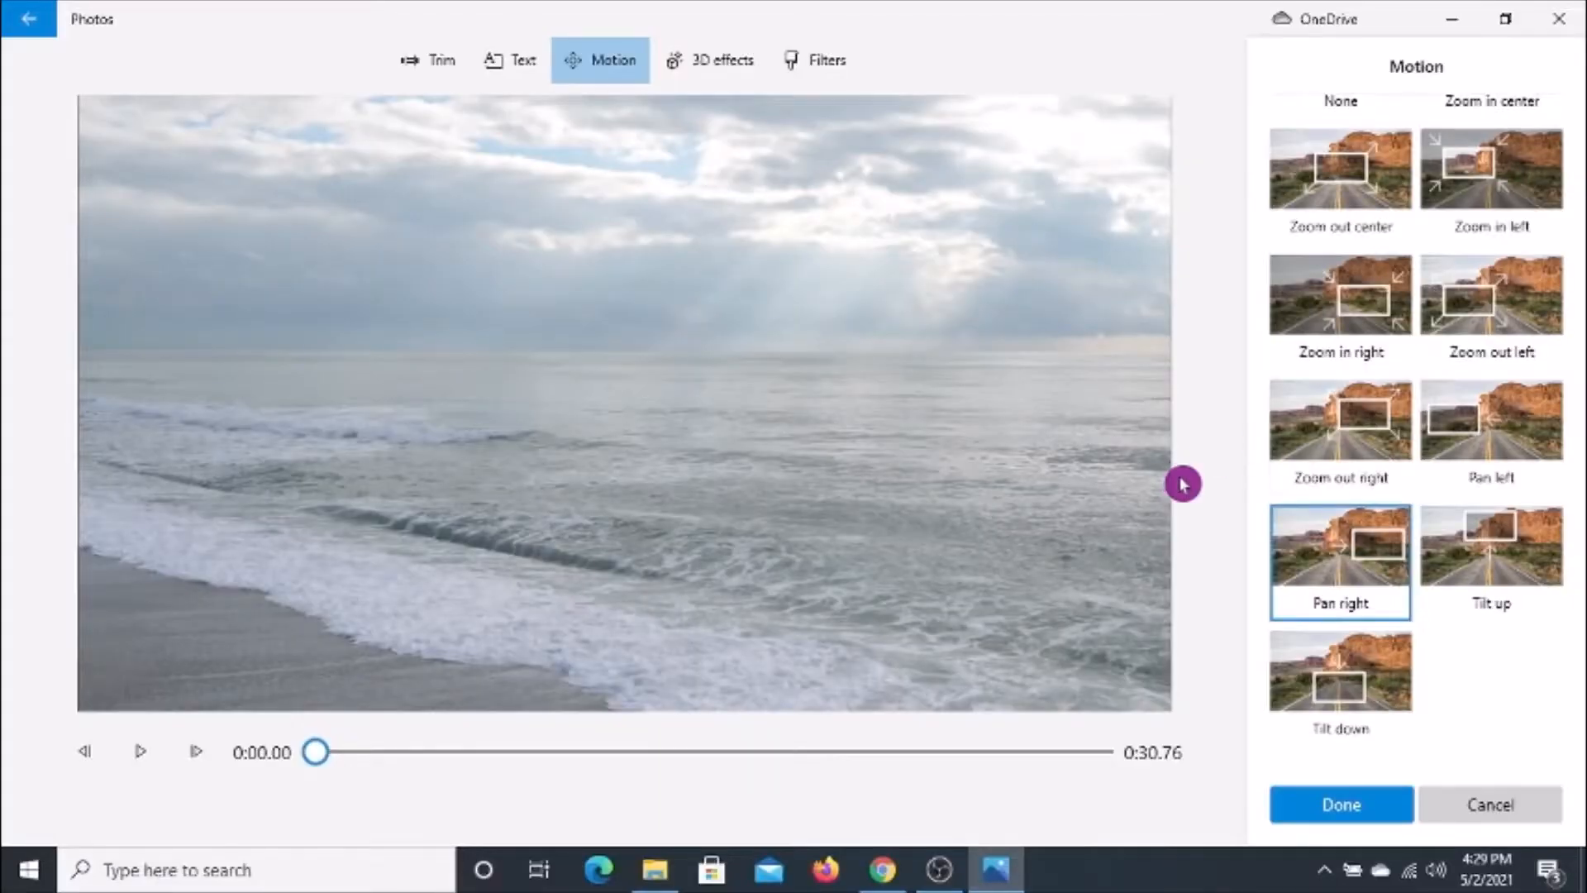
# Set the beach clip's camera motion back to None and apply it.
pyautogui.scroll(2, 1395, 411)
pyautogui.click(1345, 179)
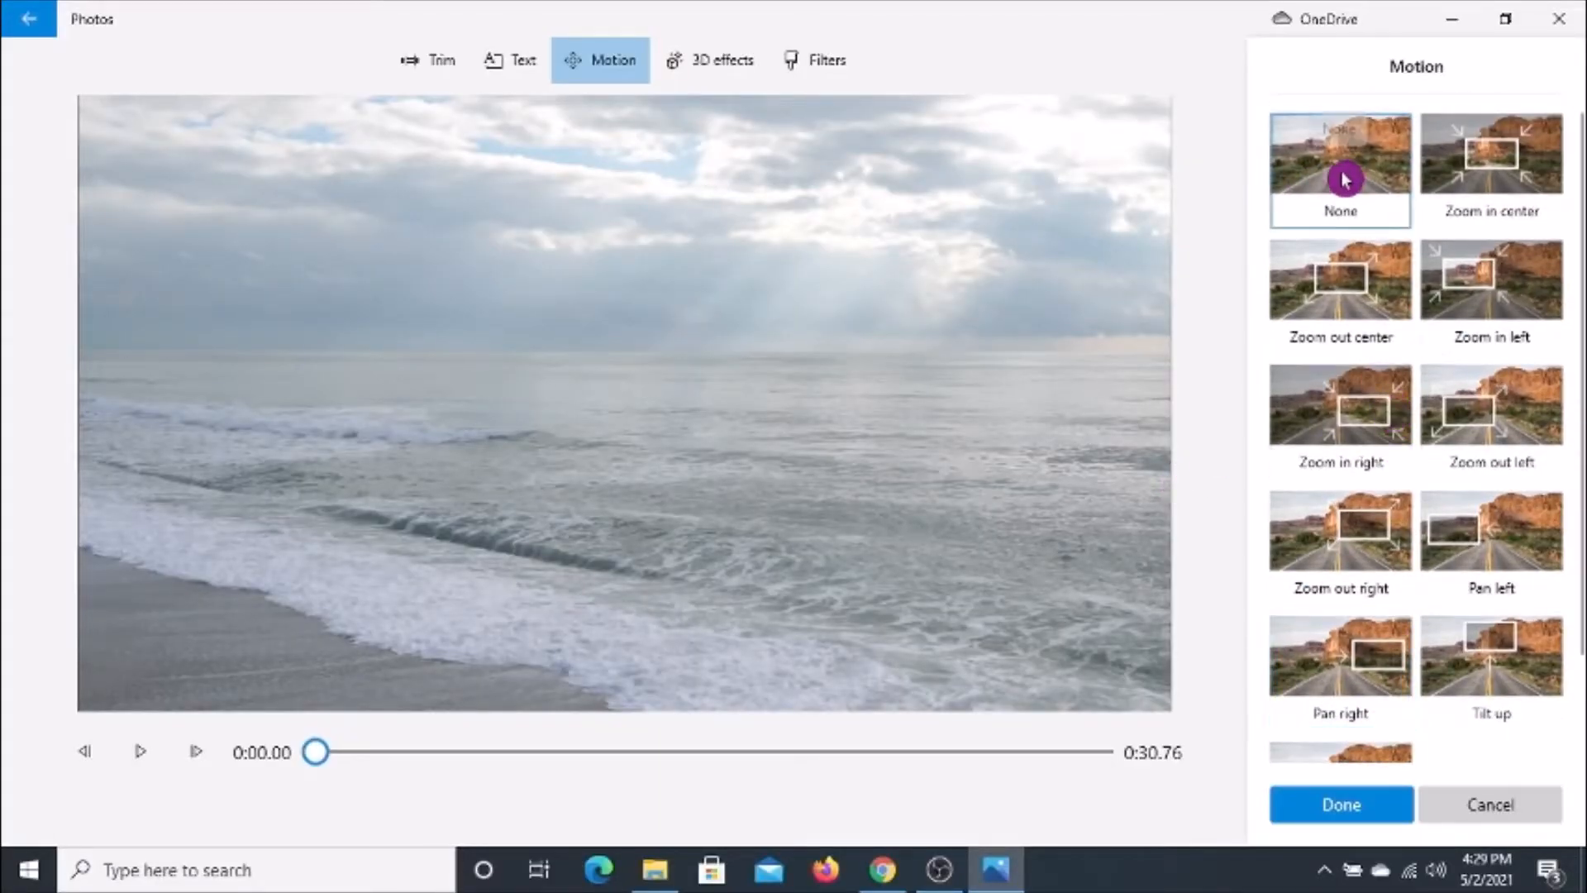
pyautogui.click(1339, 808)
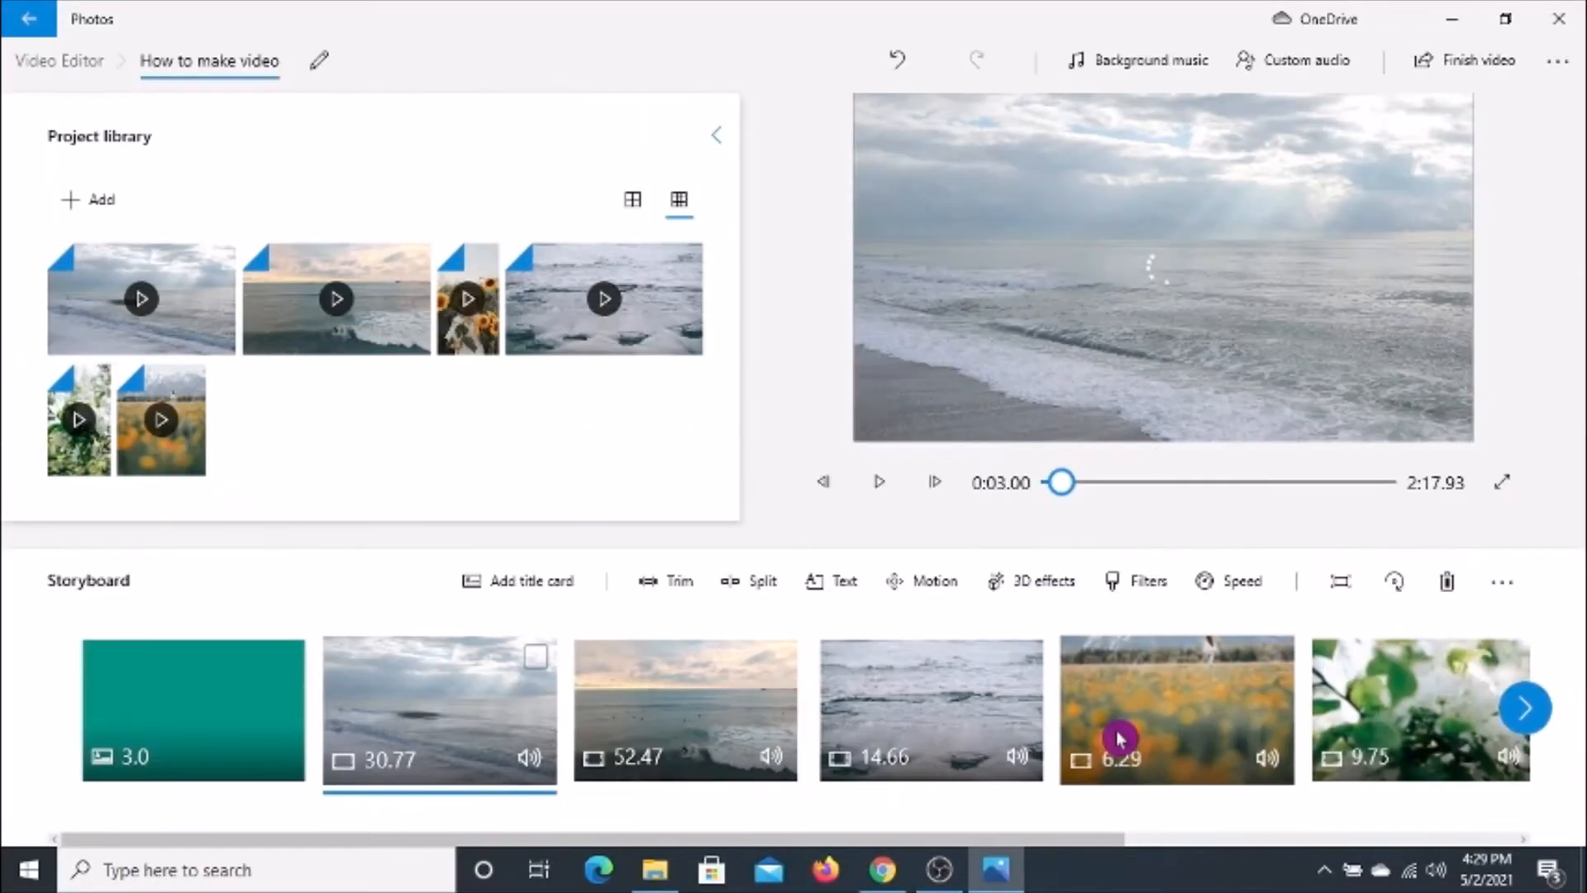
# Try the Zoom in center, Zoom in left, Zoom out left and Pan left motions on the 6.29-second flower field clip.
pyautogui.click(1168, 729)
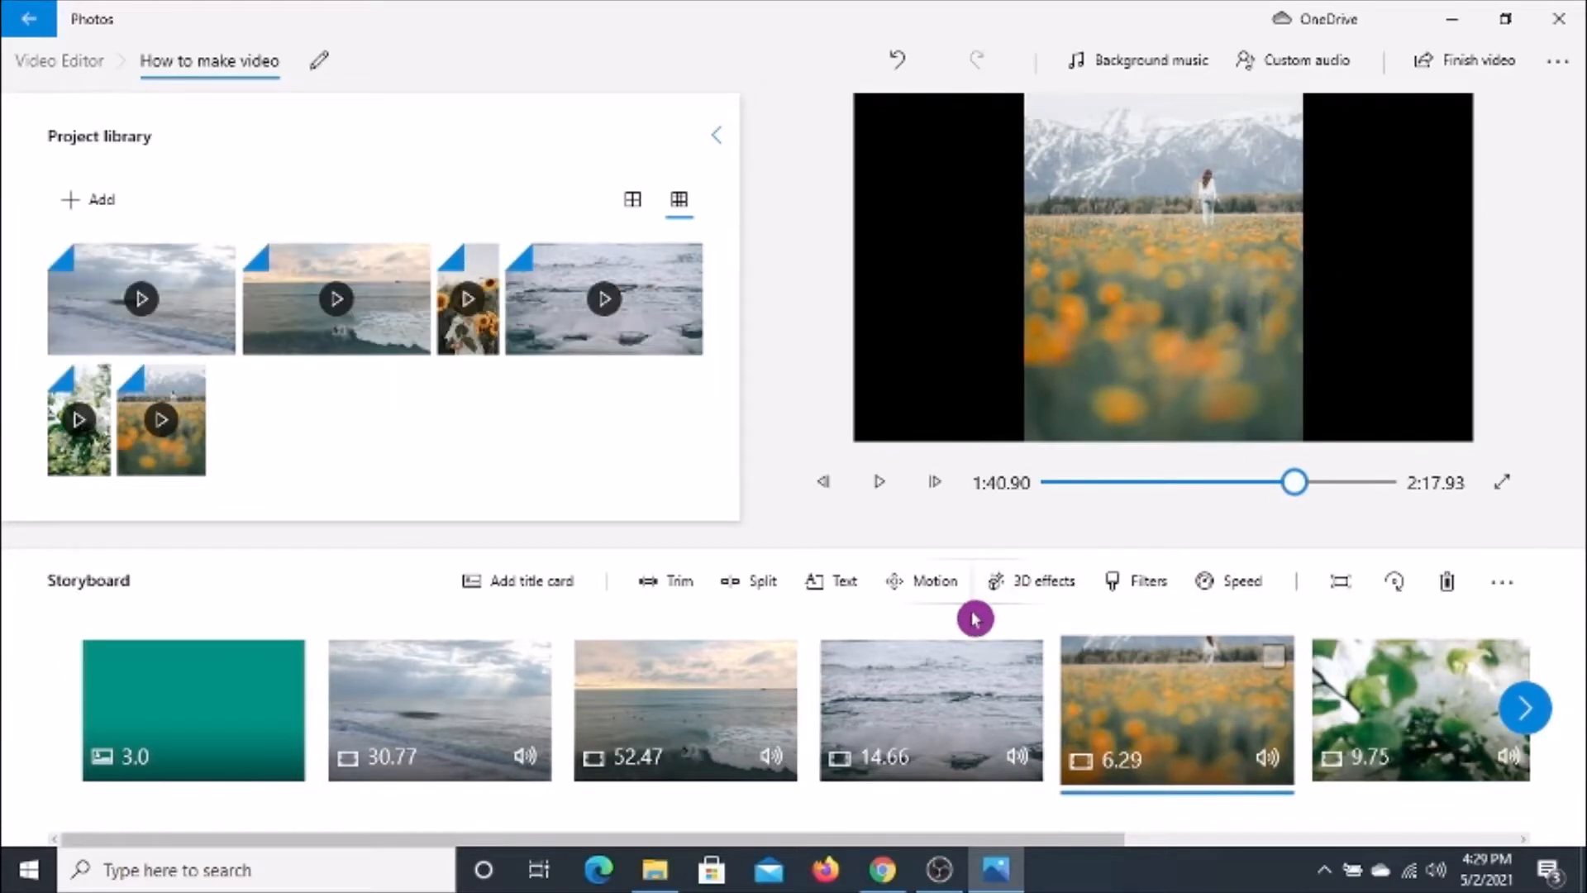
pyautogui.click(944, 592)
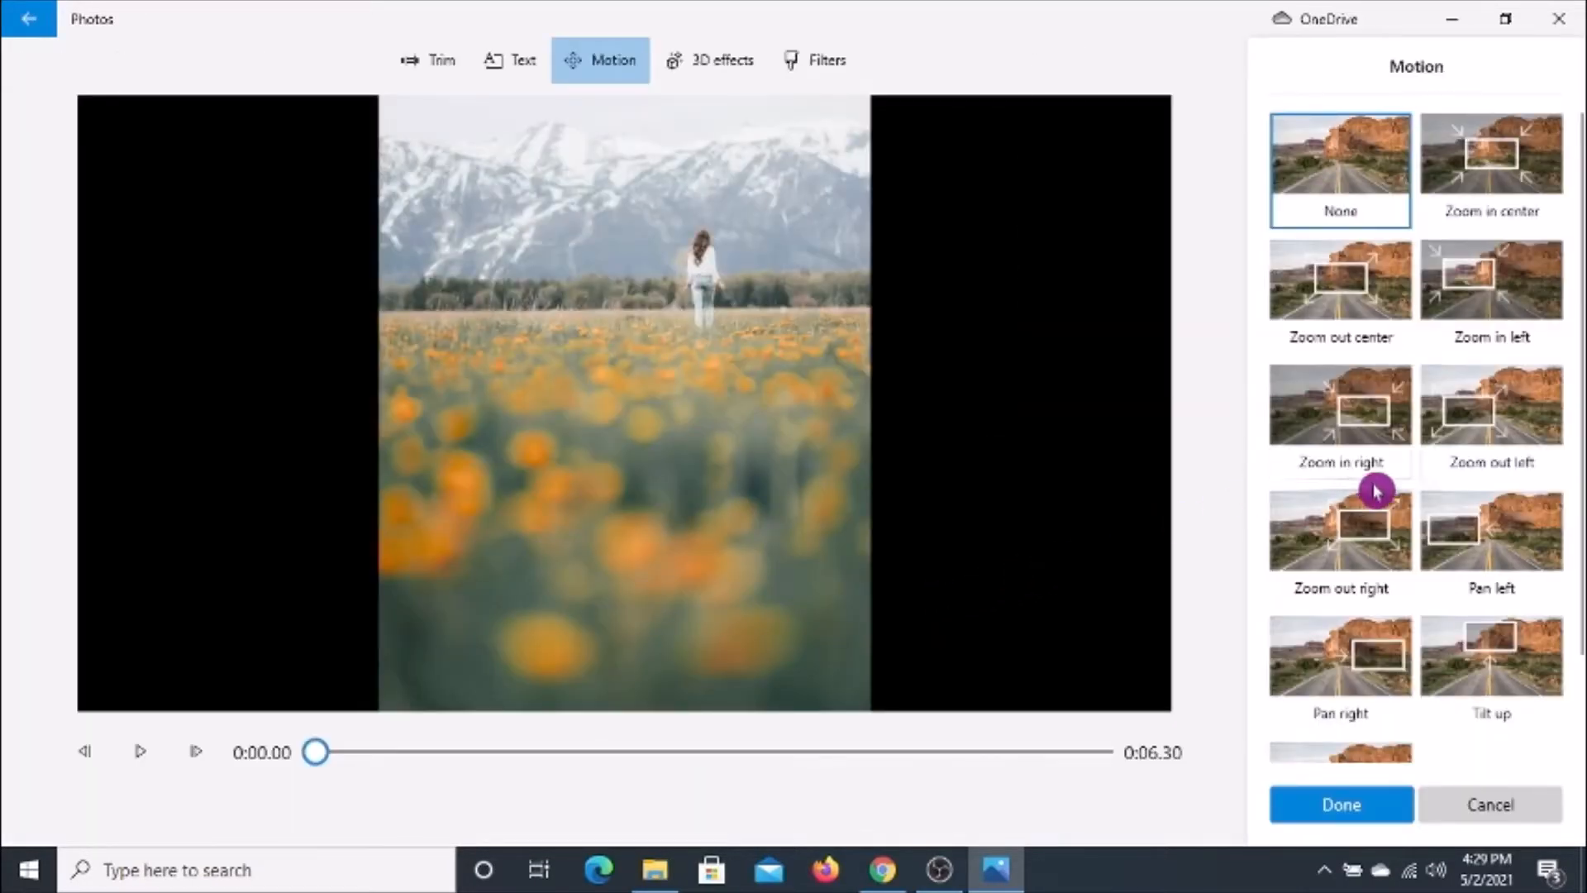
pyautogui.click(1501, 184)
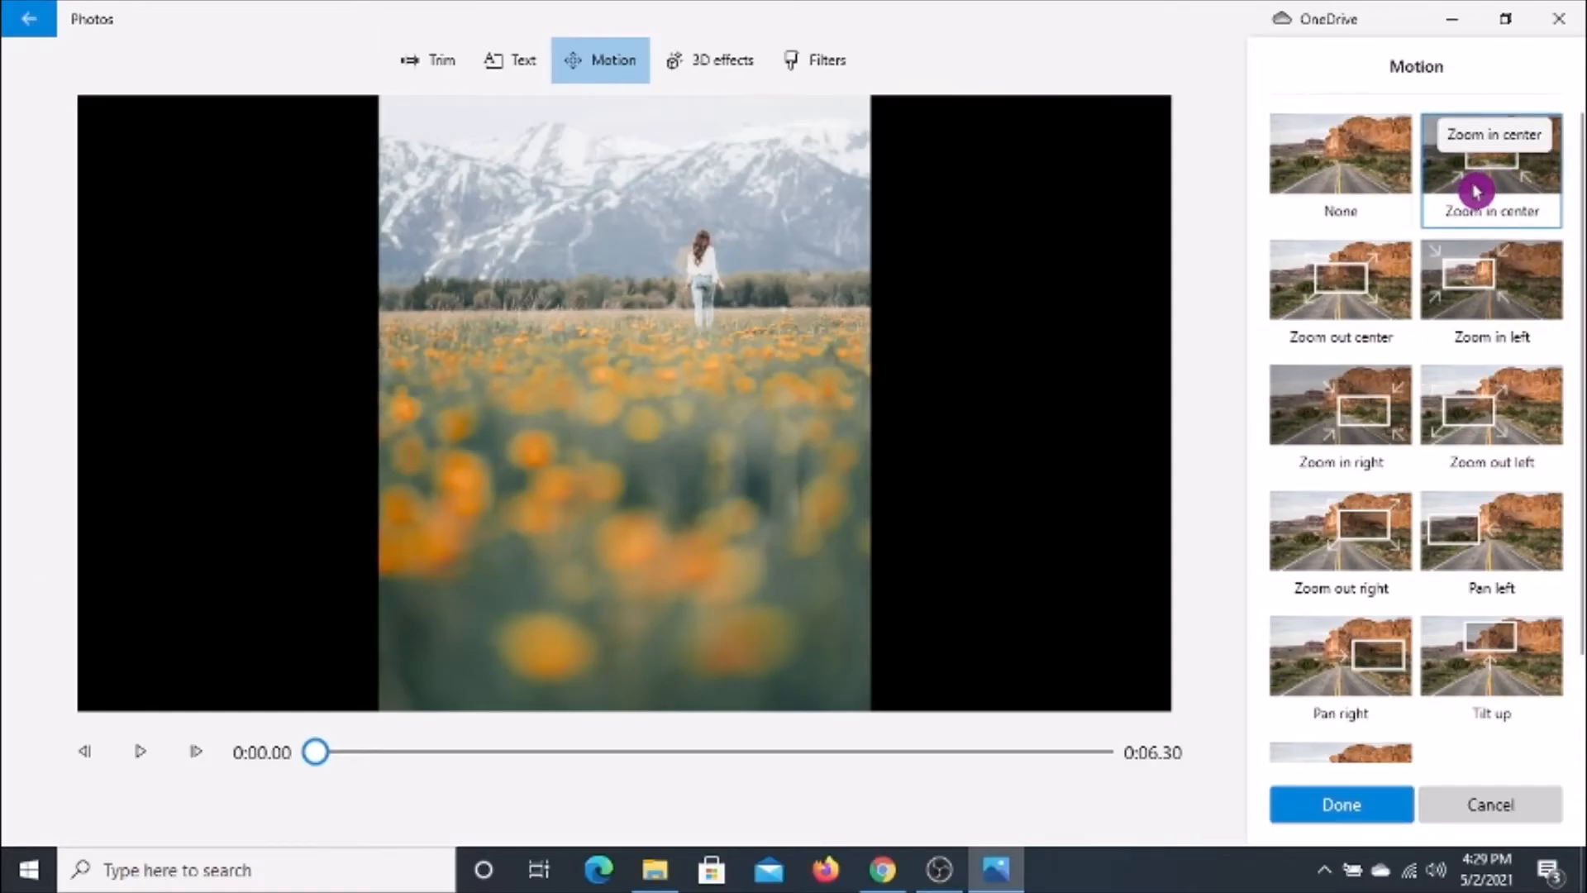
pyautogui.click(1505, 312)
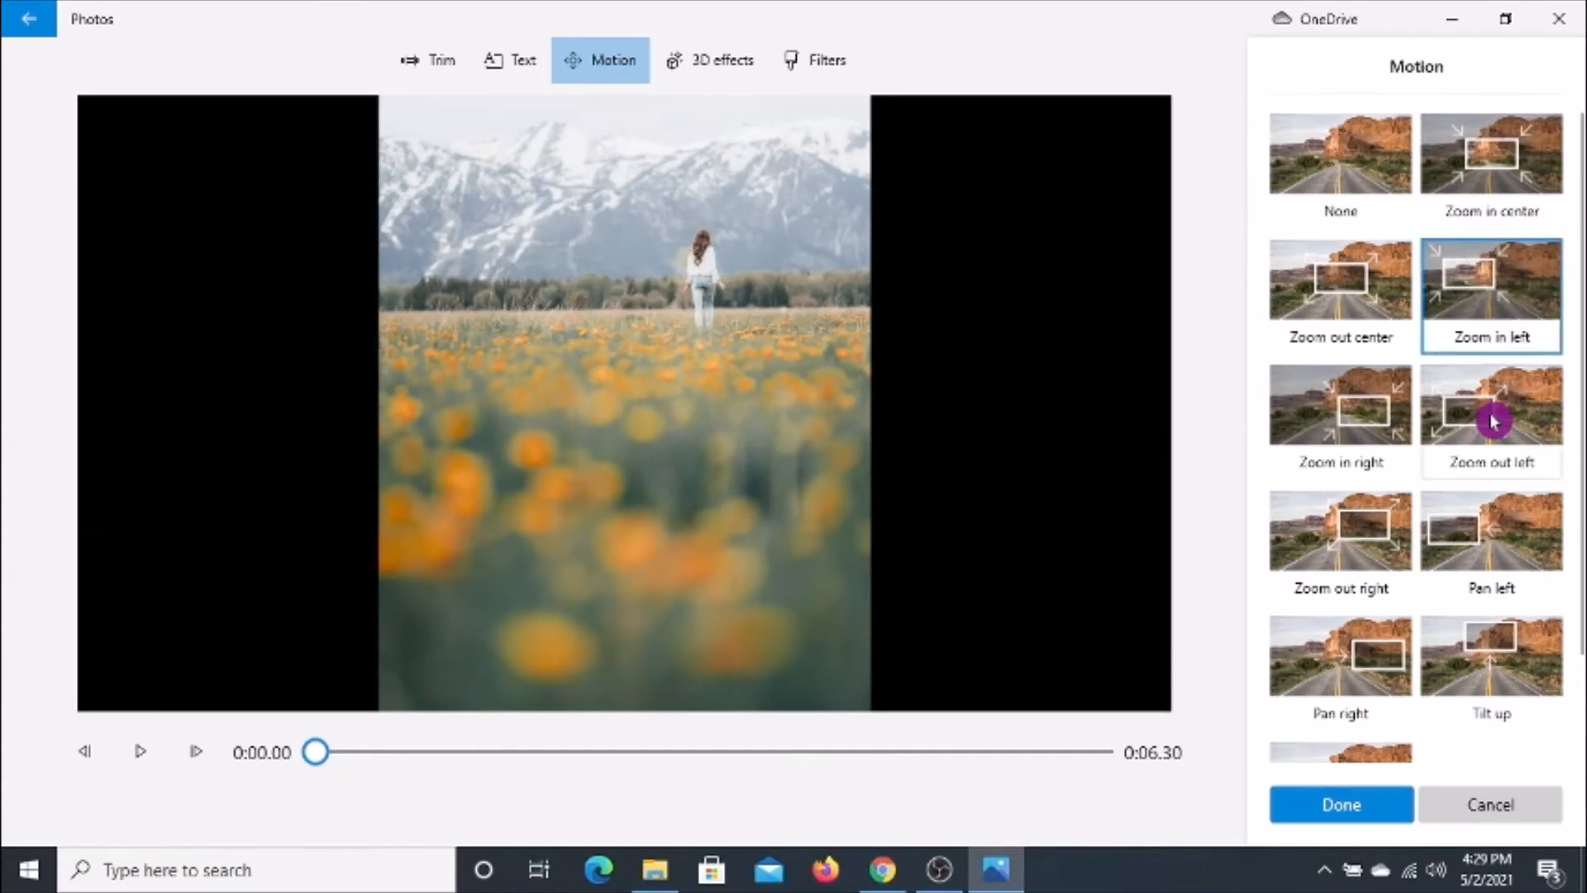
pyautogui.click(1493, 421)
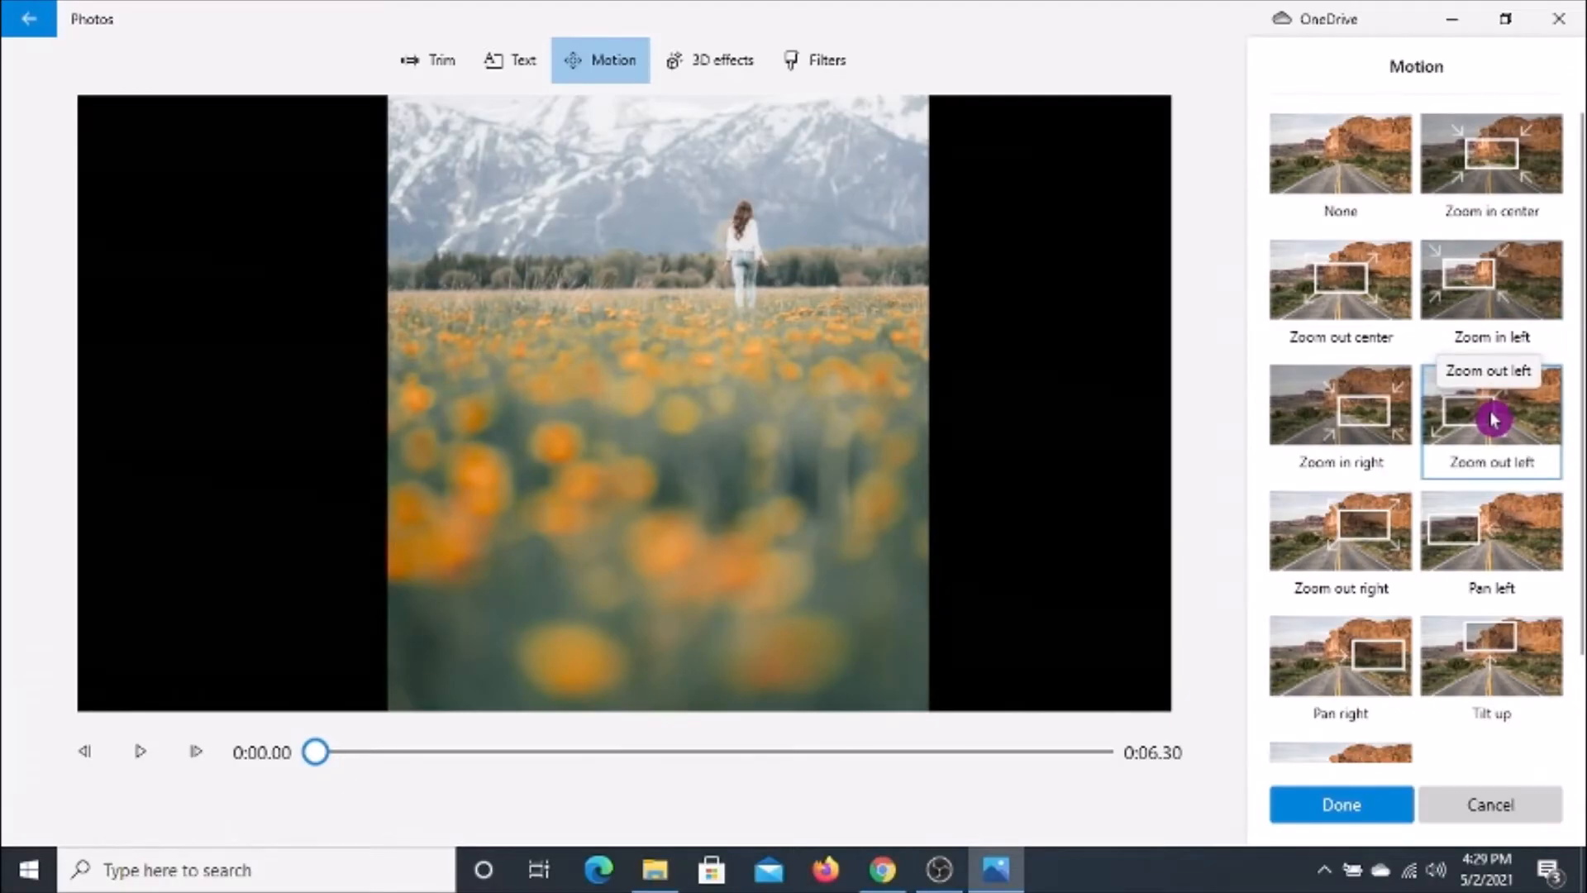
pyautogui.click(1485, 542)
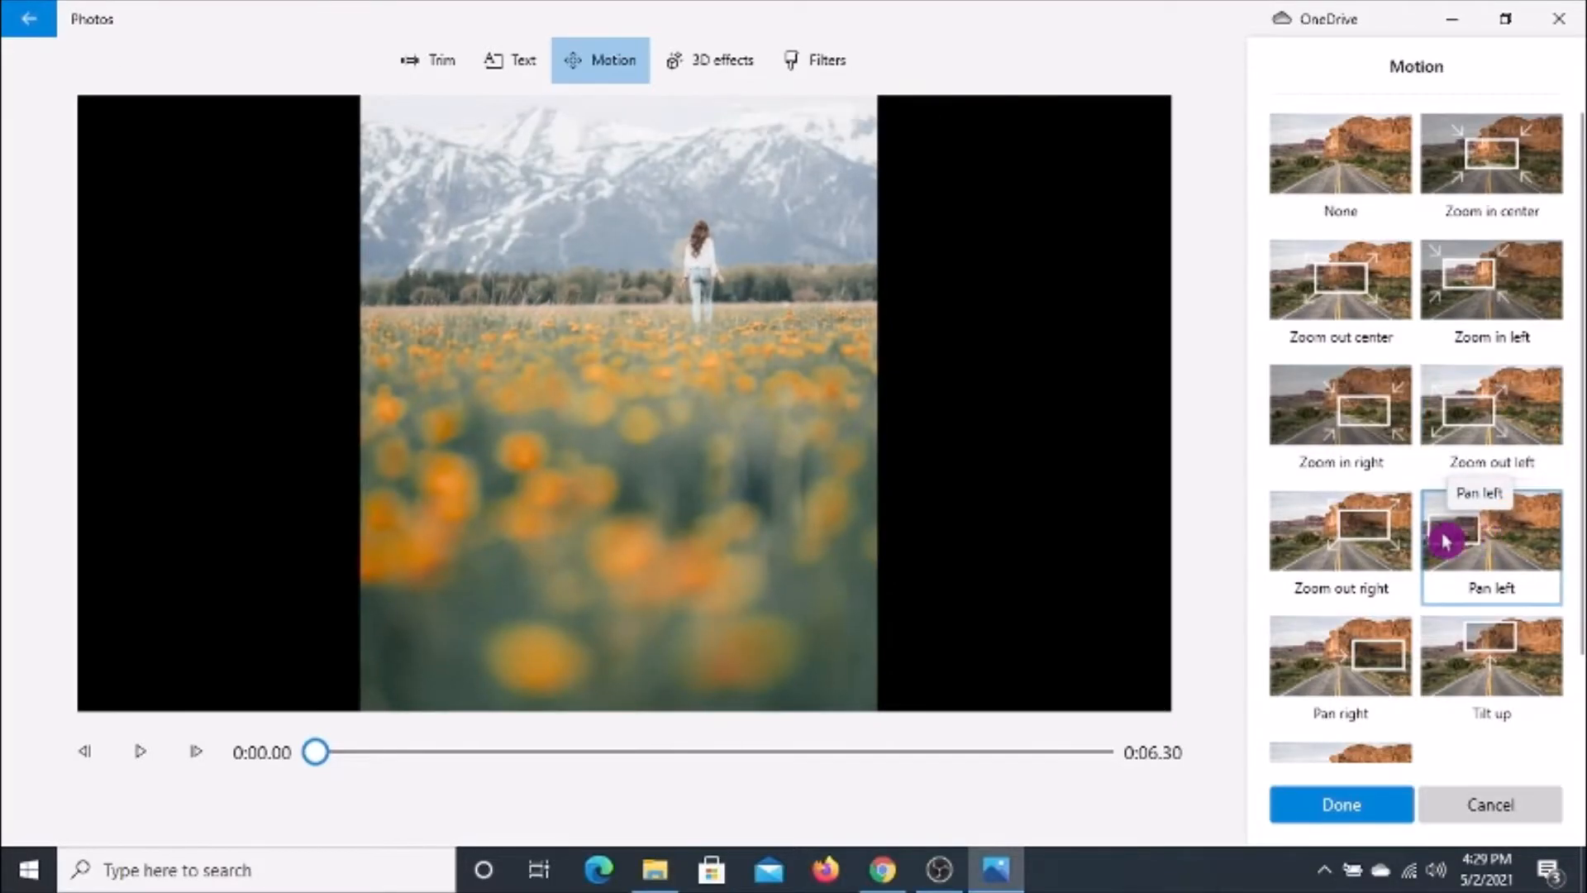
# Try the Zoom out right, Pan right, Tilt up and Tilt down motions on the flower field clip.
pyautogui.click(1339, 549)
pyautogui.click(1344, 651)
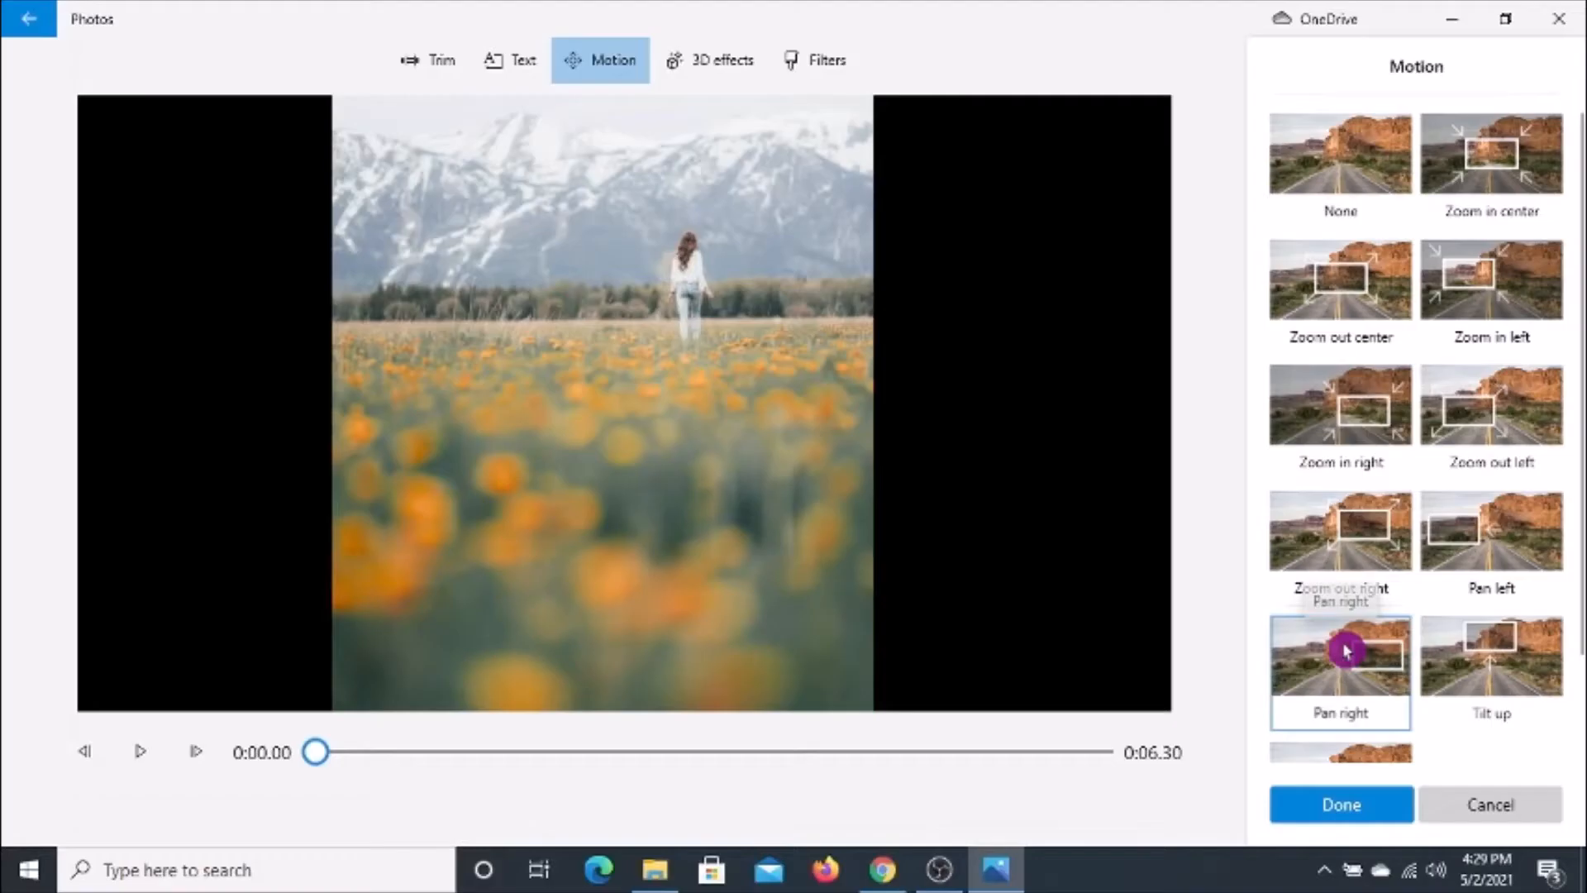
pyautogui.click(1461, 661)
pyautogui.scroll(-1, 1371, 635)
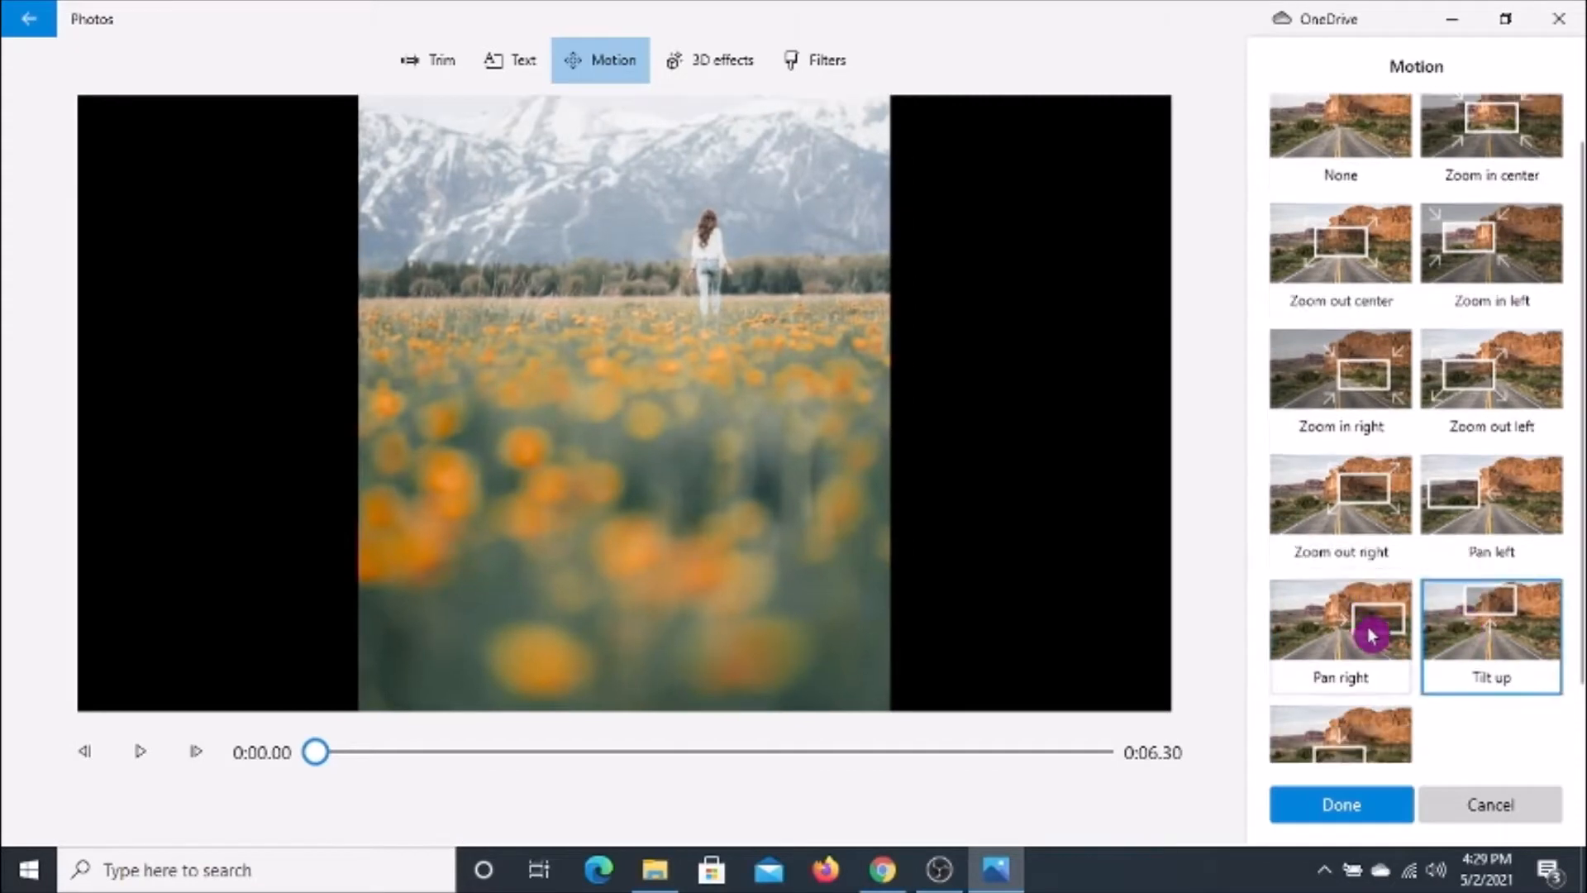
pyautogui.scroll(-2, 1370, 635)
pyautogui.click(1353, 653)
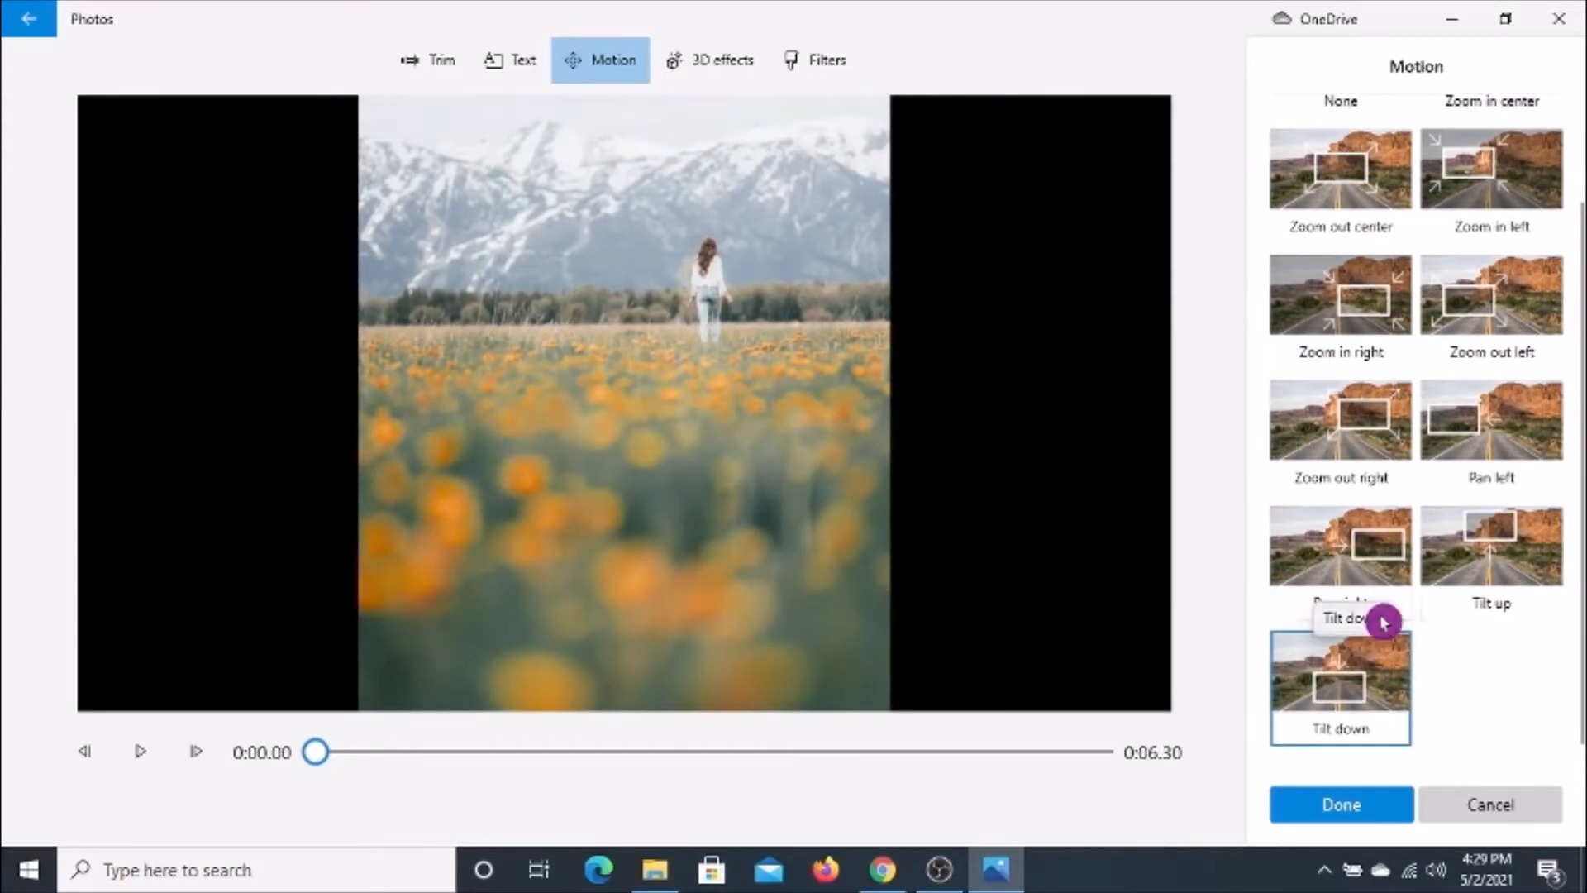
pyautogui.scroll(3, 1384, 621)
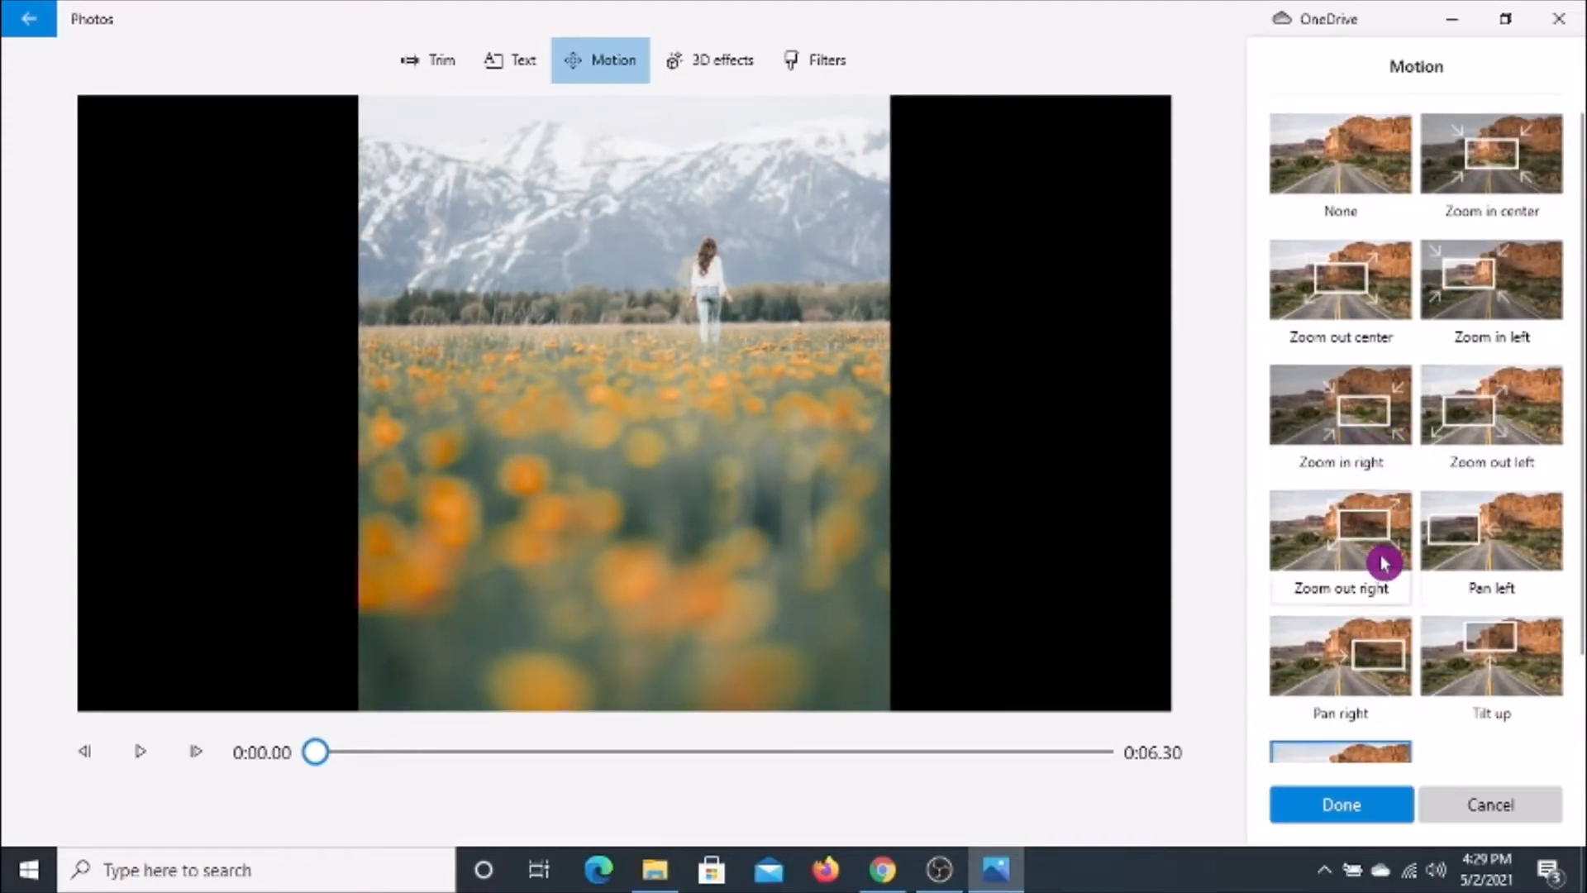
pyautogui.scroll(-3, 1383, 562)
pyautogui.scroll(3, 1384, 562)
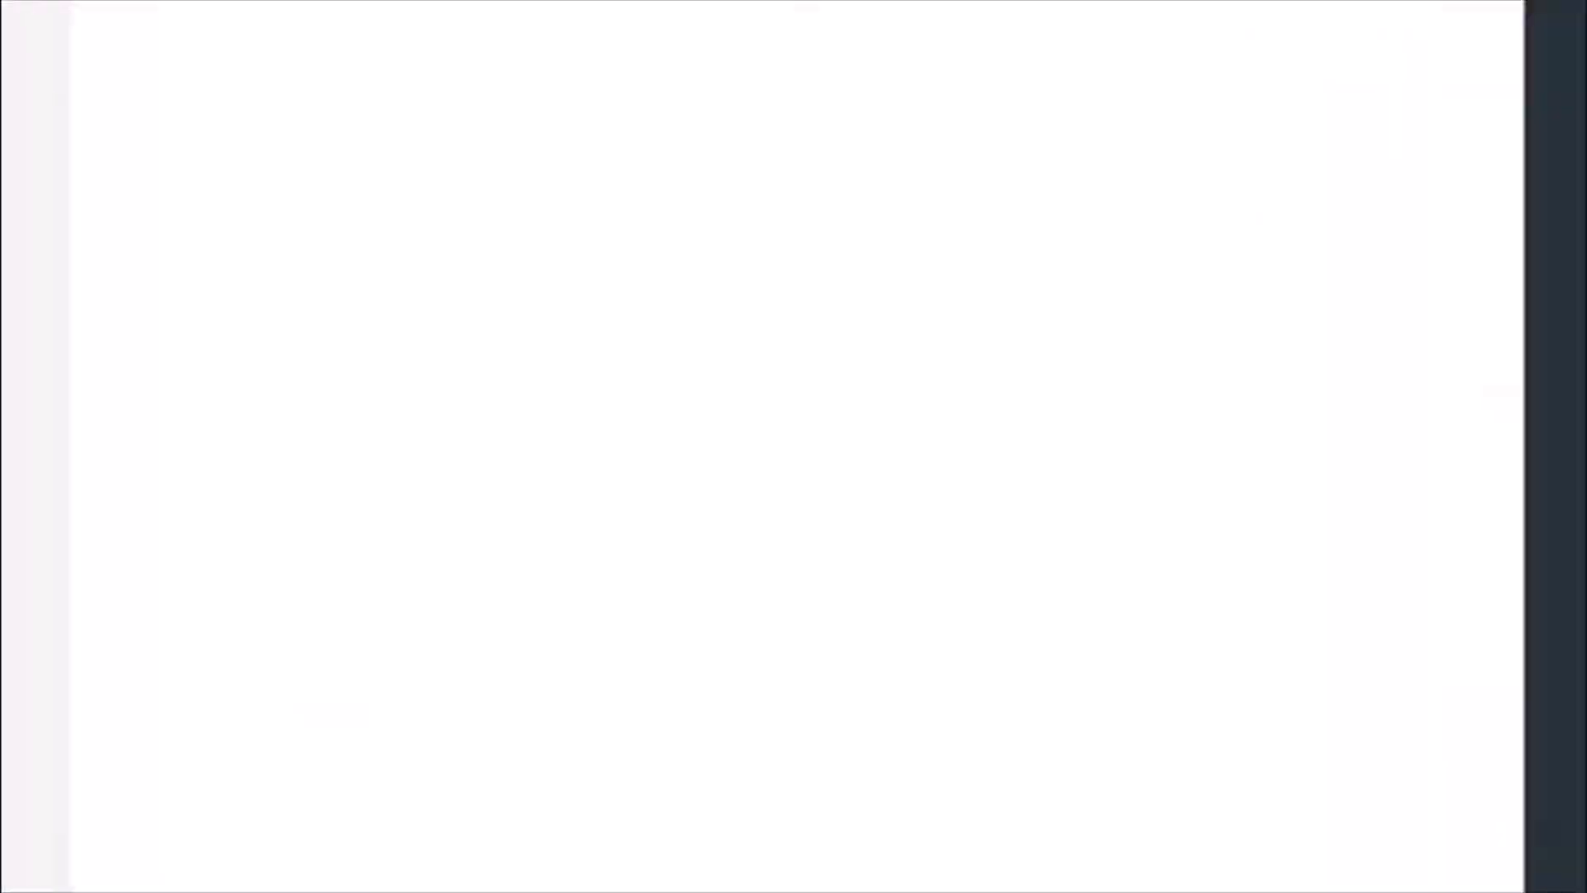
# Reset the flower field clip's camera motion to None and return to the storyboard.
pyautogui.click(1411, 191)
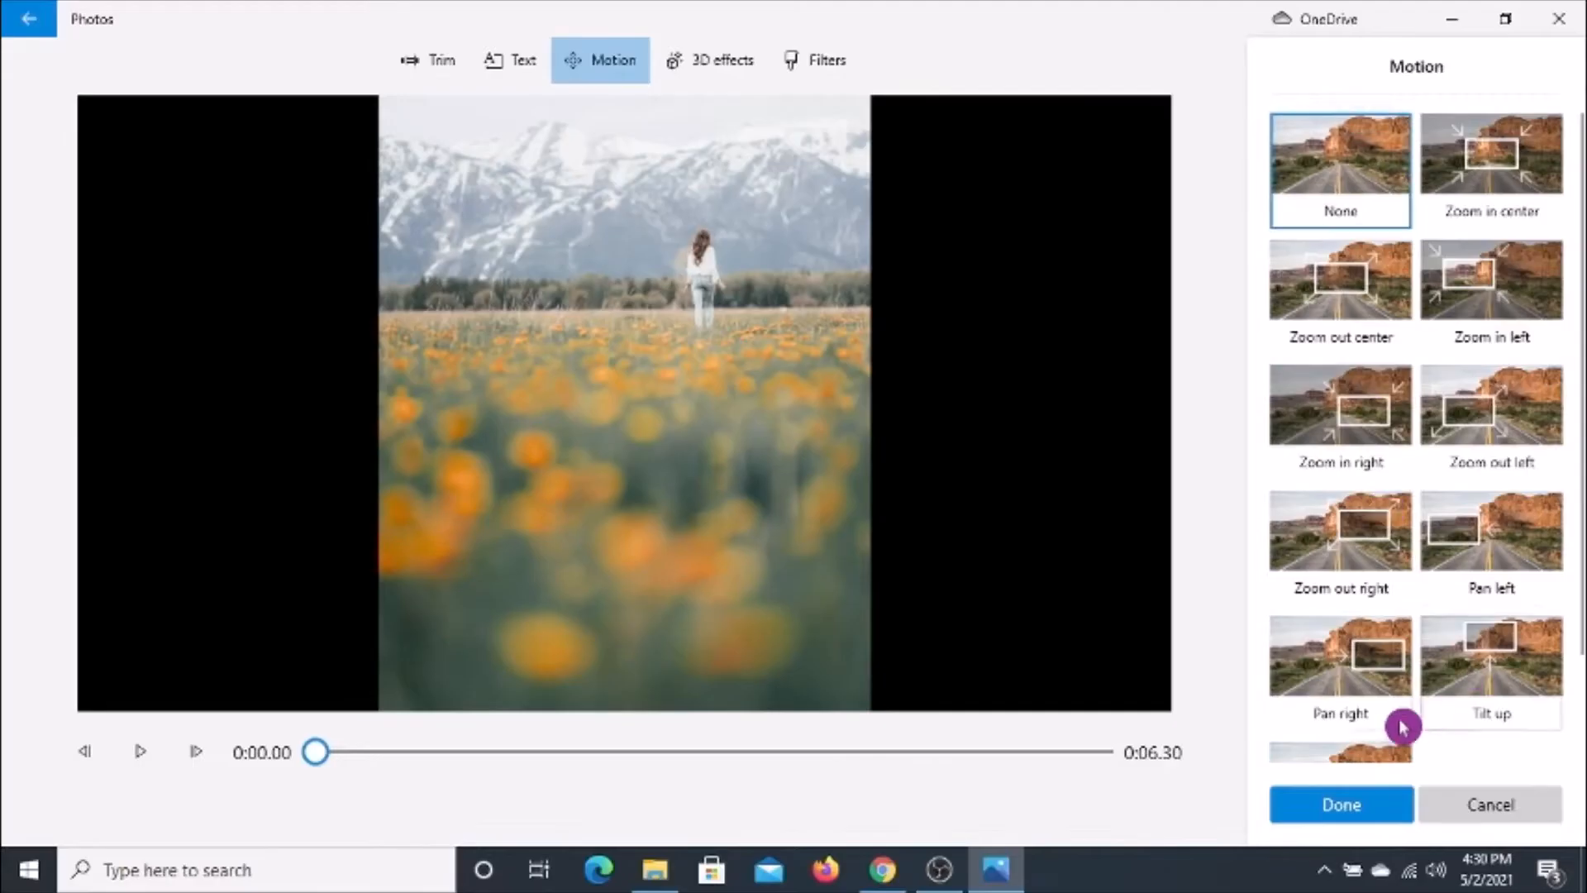
pyautogui.click(1356, 815)
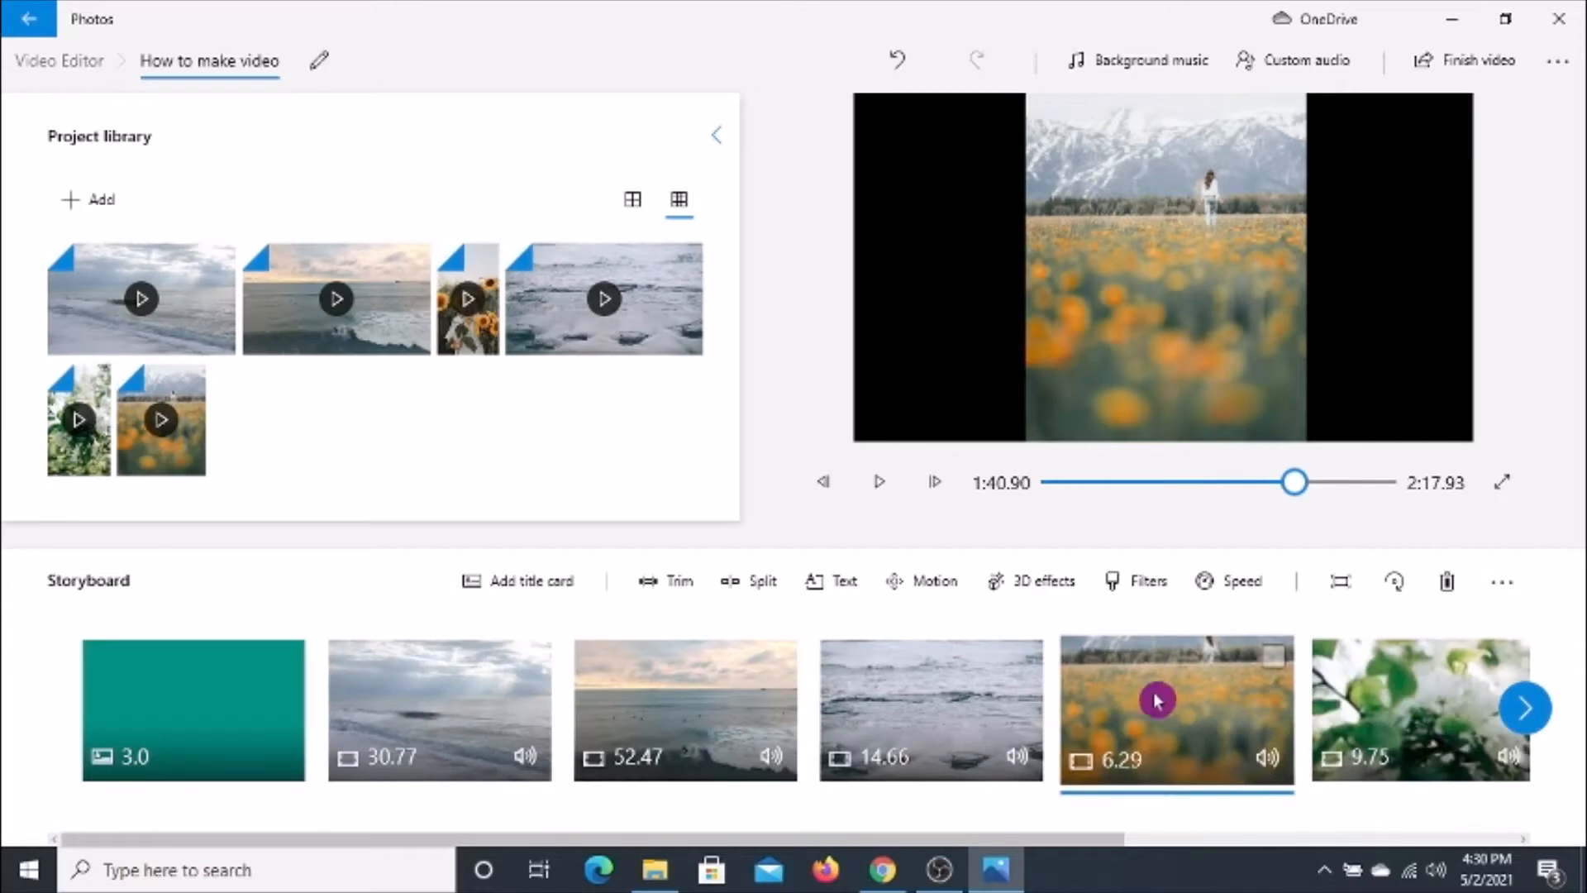
pyautogui.scroll(-3, 1303, 733)
pyautogui.scroll(3, 1296, 730)
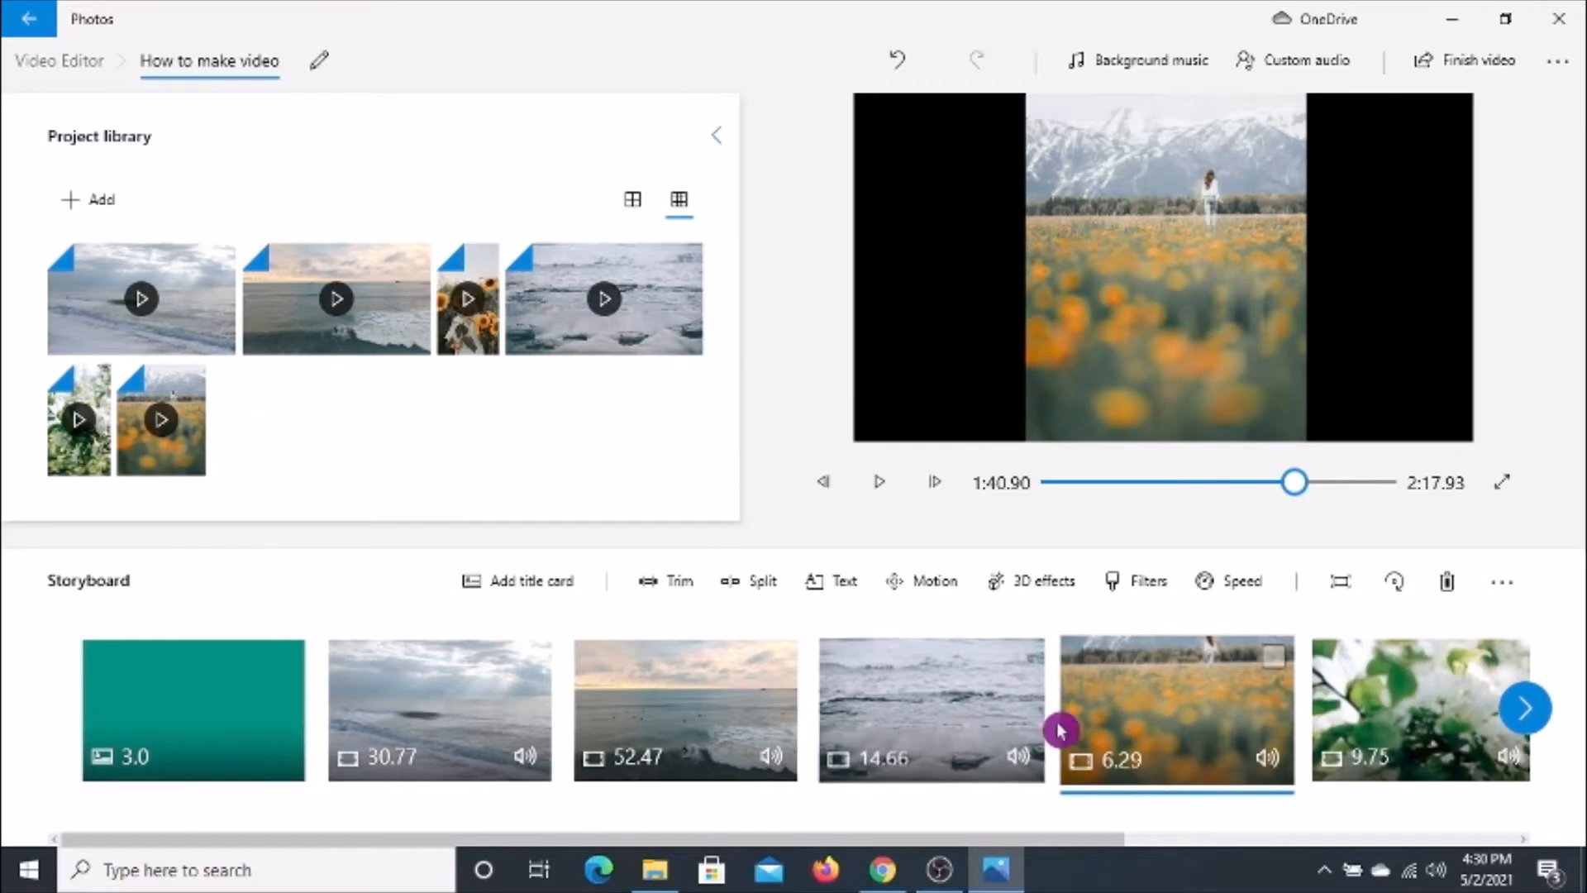
# Lower the audio volume of the 14.66-second rocky shore clip in the storyboard.
pyautogui.moveTo(937, 868)
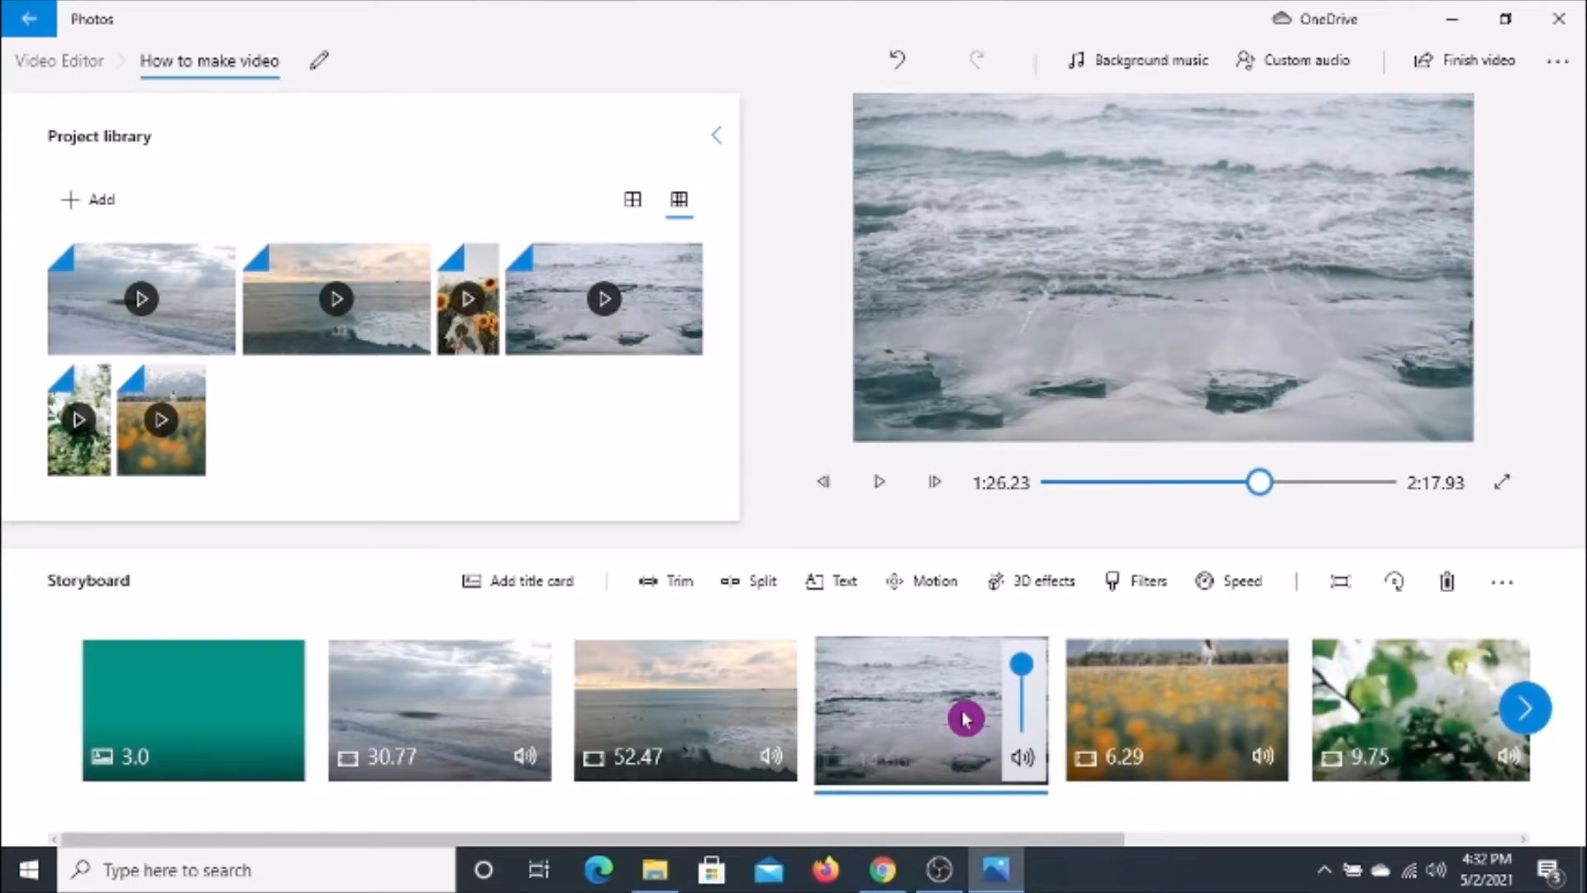
pyautogui.moveTo(1023, 670); pyautogui.dragTo(1031, 707)
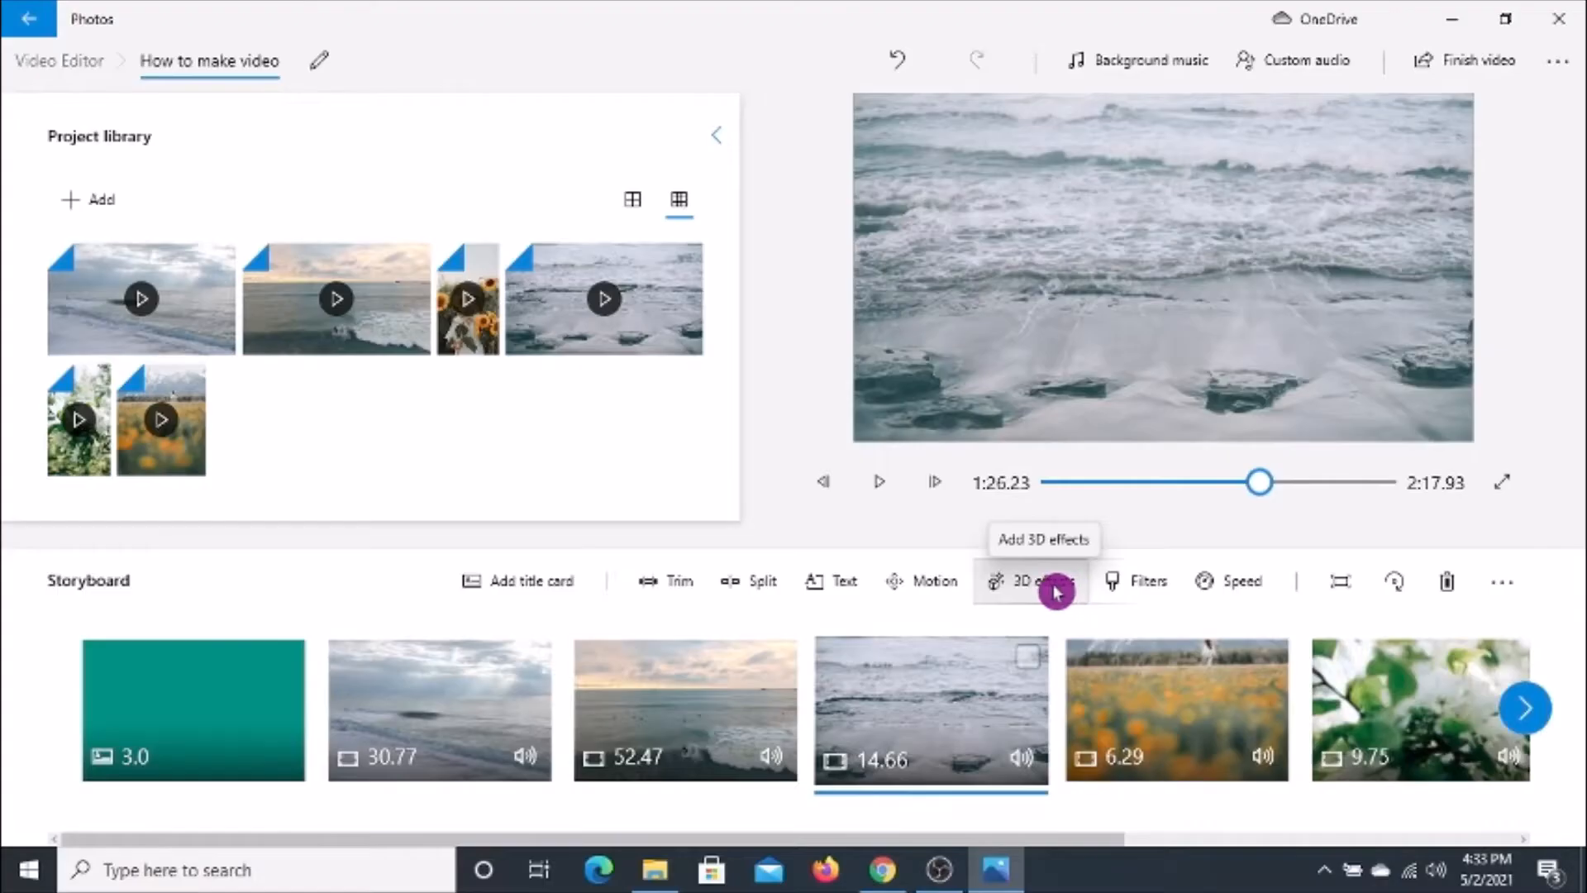
# Add the News 24/7 3D effect to the rocky shore clip and turn the effect's volume down to zero.
pyautogui.click(1063, 589)
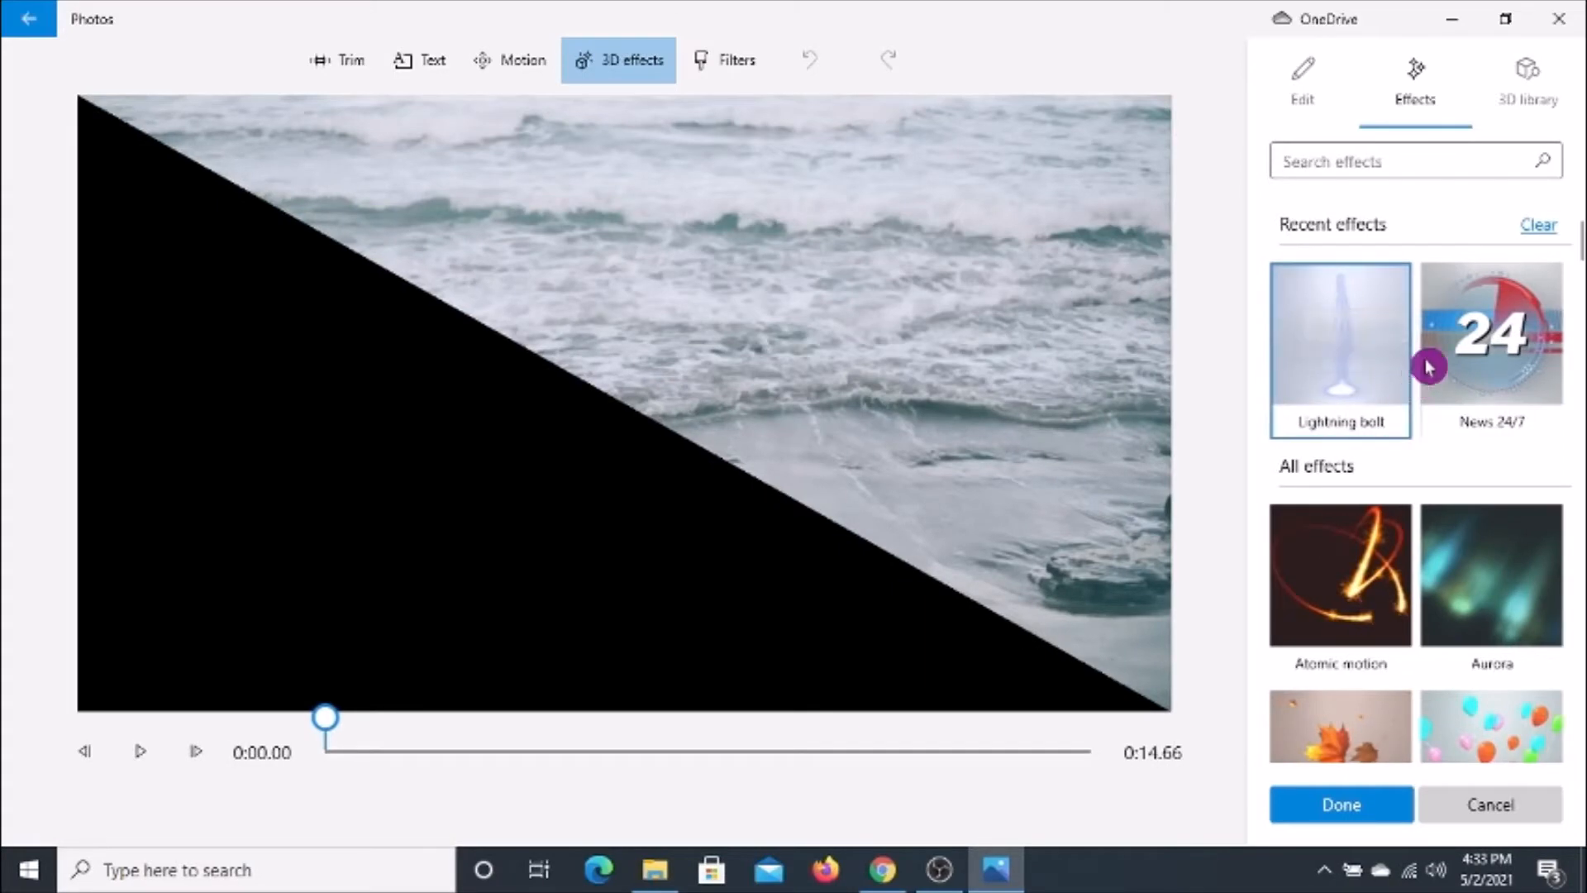
pyautogui.click(1499, 366)
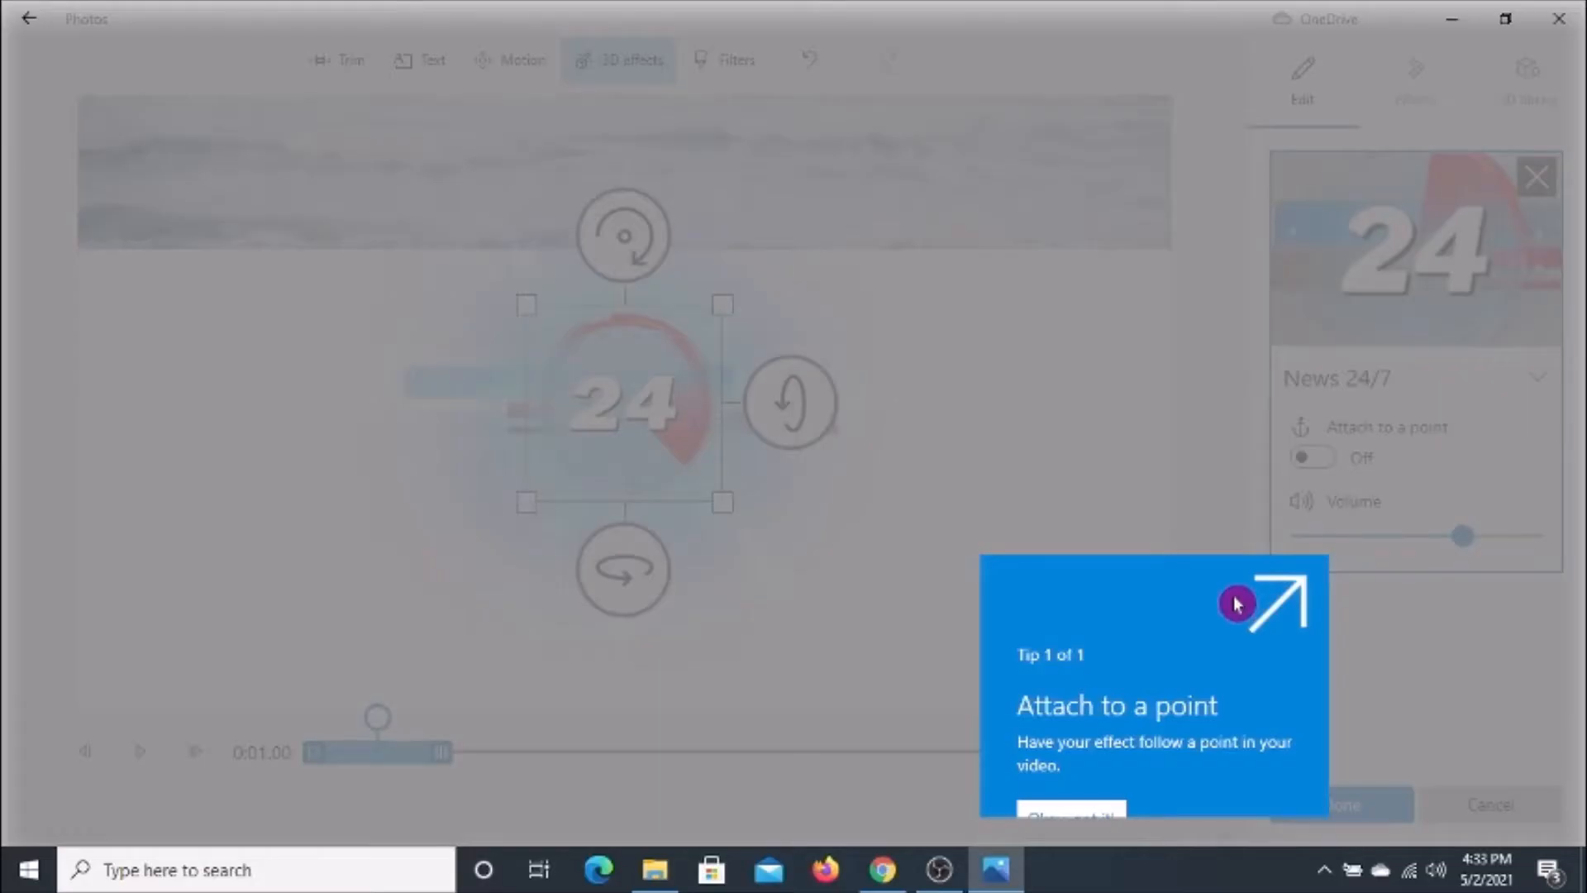
pyautogui.click(1090, 811)
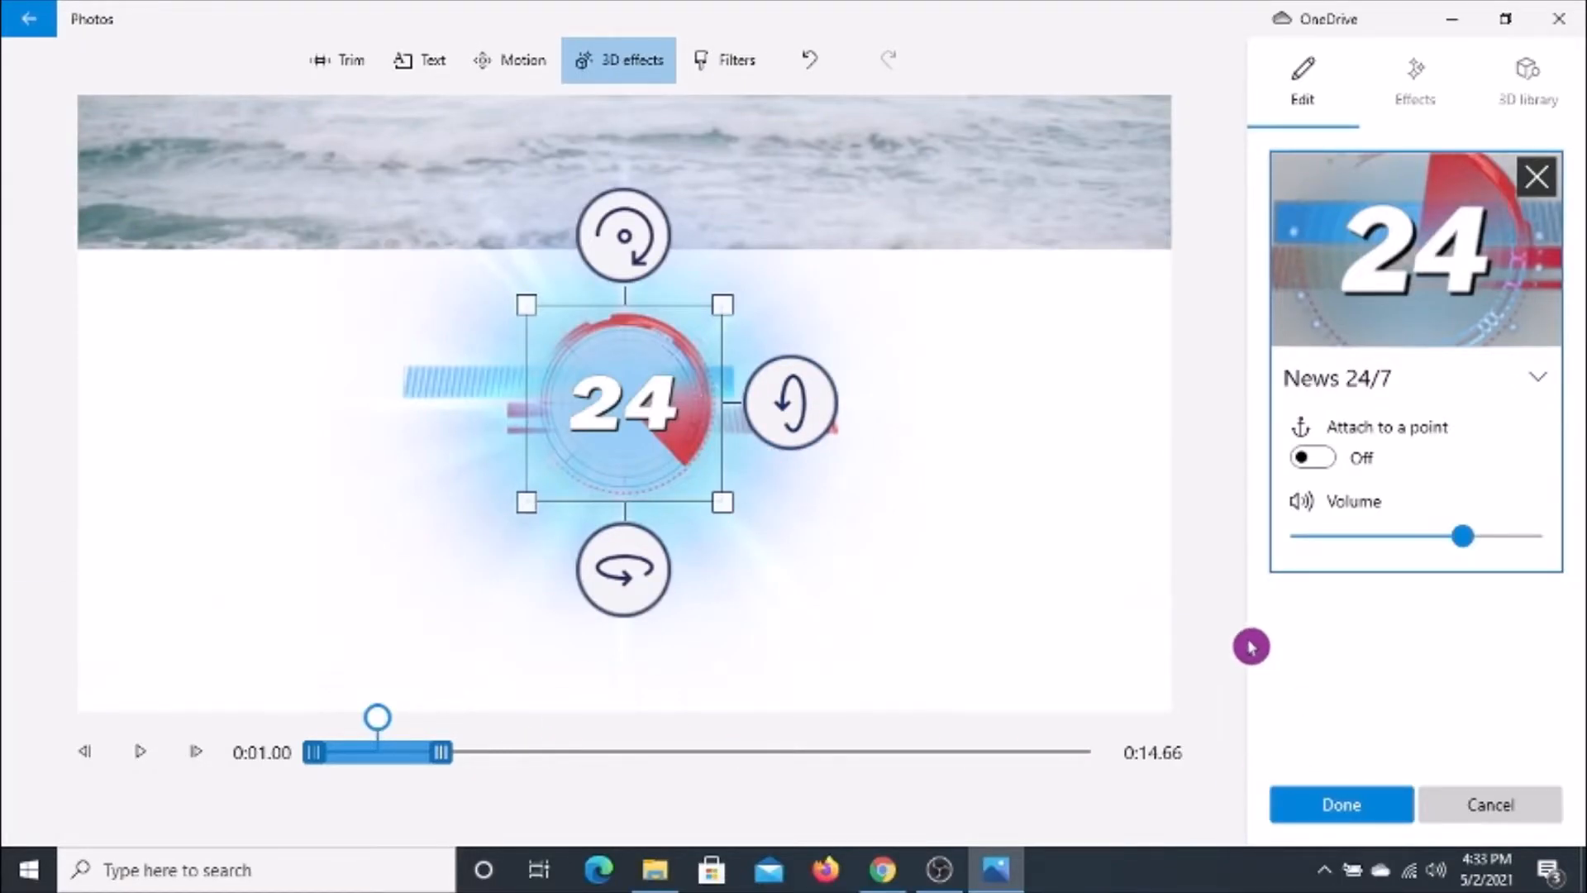
pyautogui.moveTo(1471, 541); pyautogui.dragTo(1297, 542)
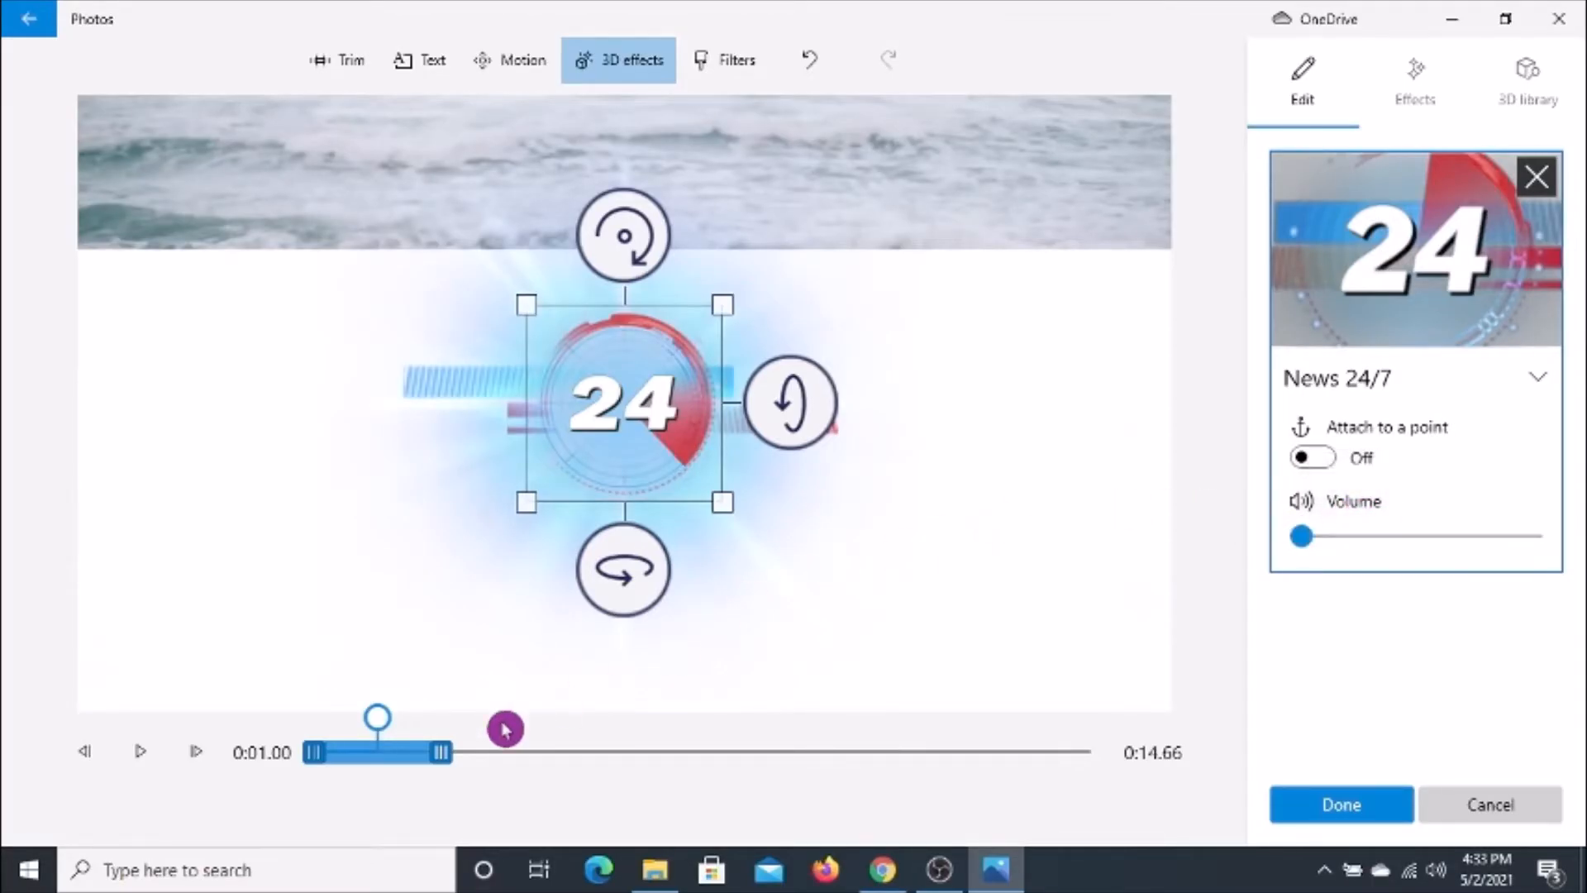
# Play the clip from the start to preview the News 24/7 effect, and remove the effect.
pyautogui.click(141, 760)
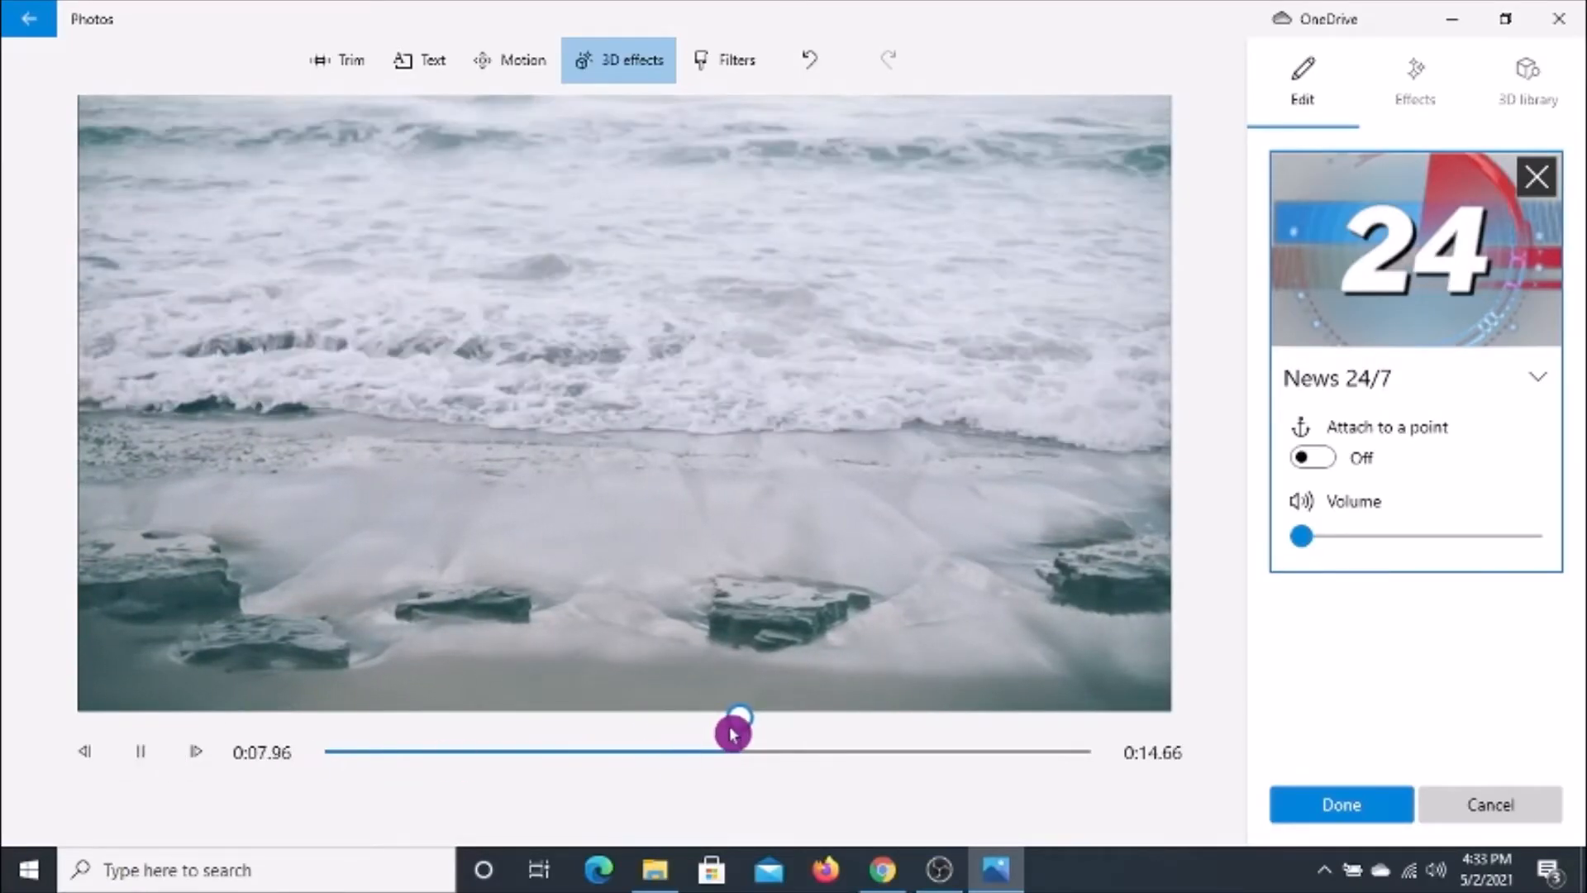
pyautogui.moveTo(733, 734); pyautogui.dragTo(310, 724)
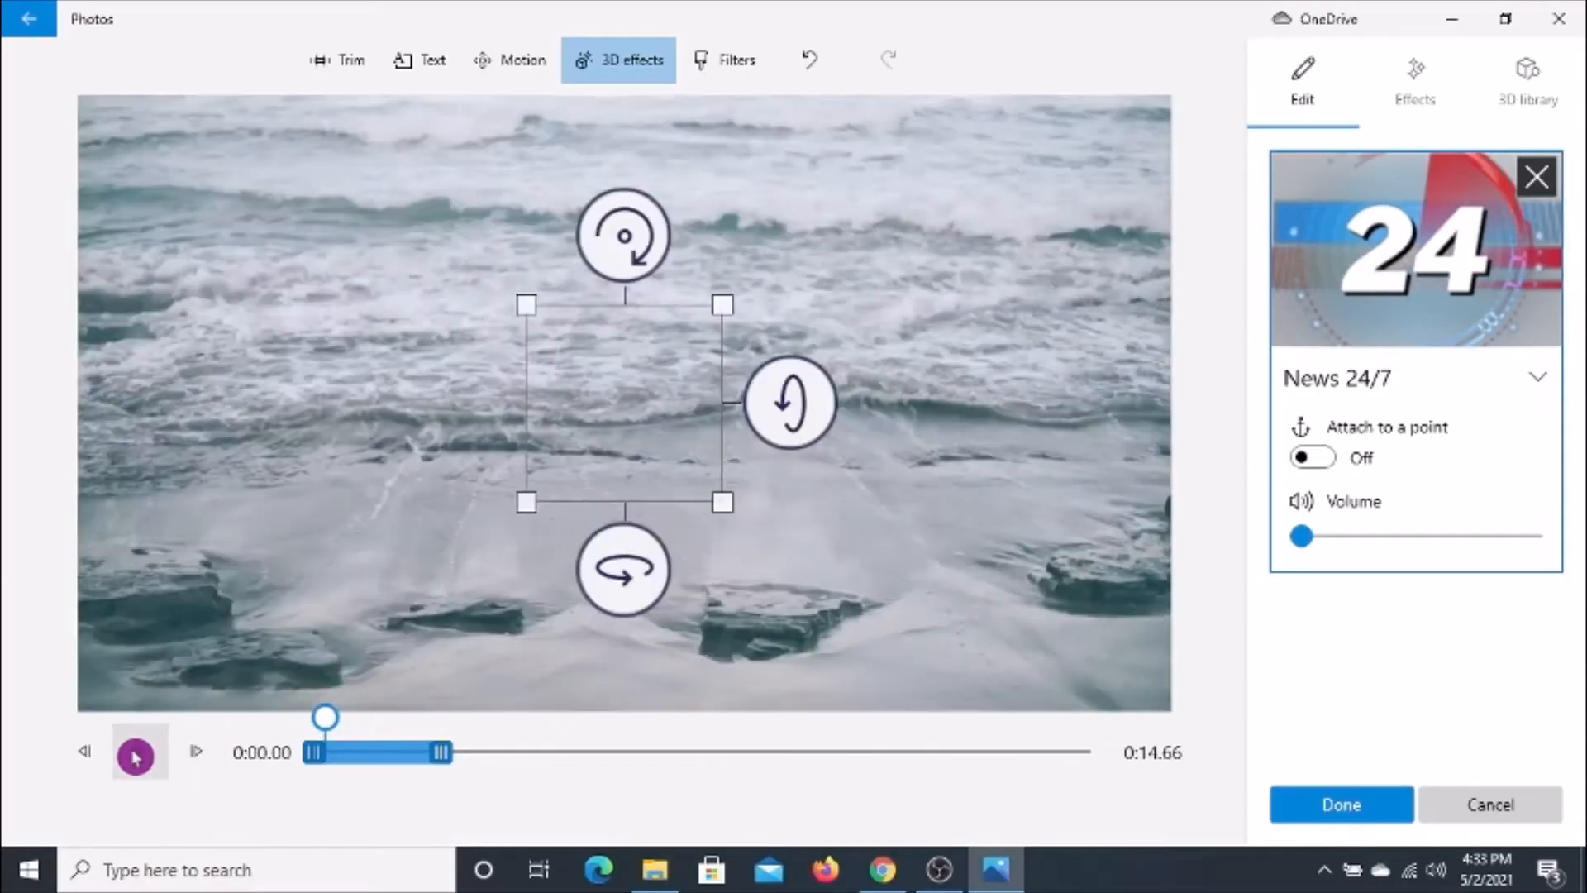
pyautogui.click(137, 751)
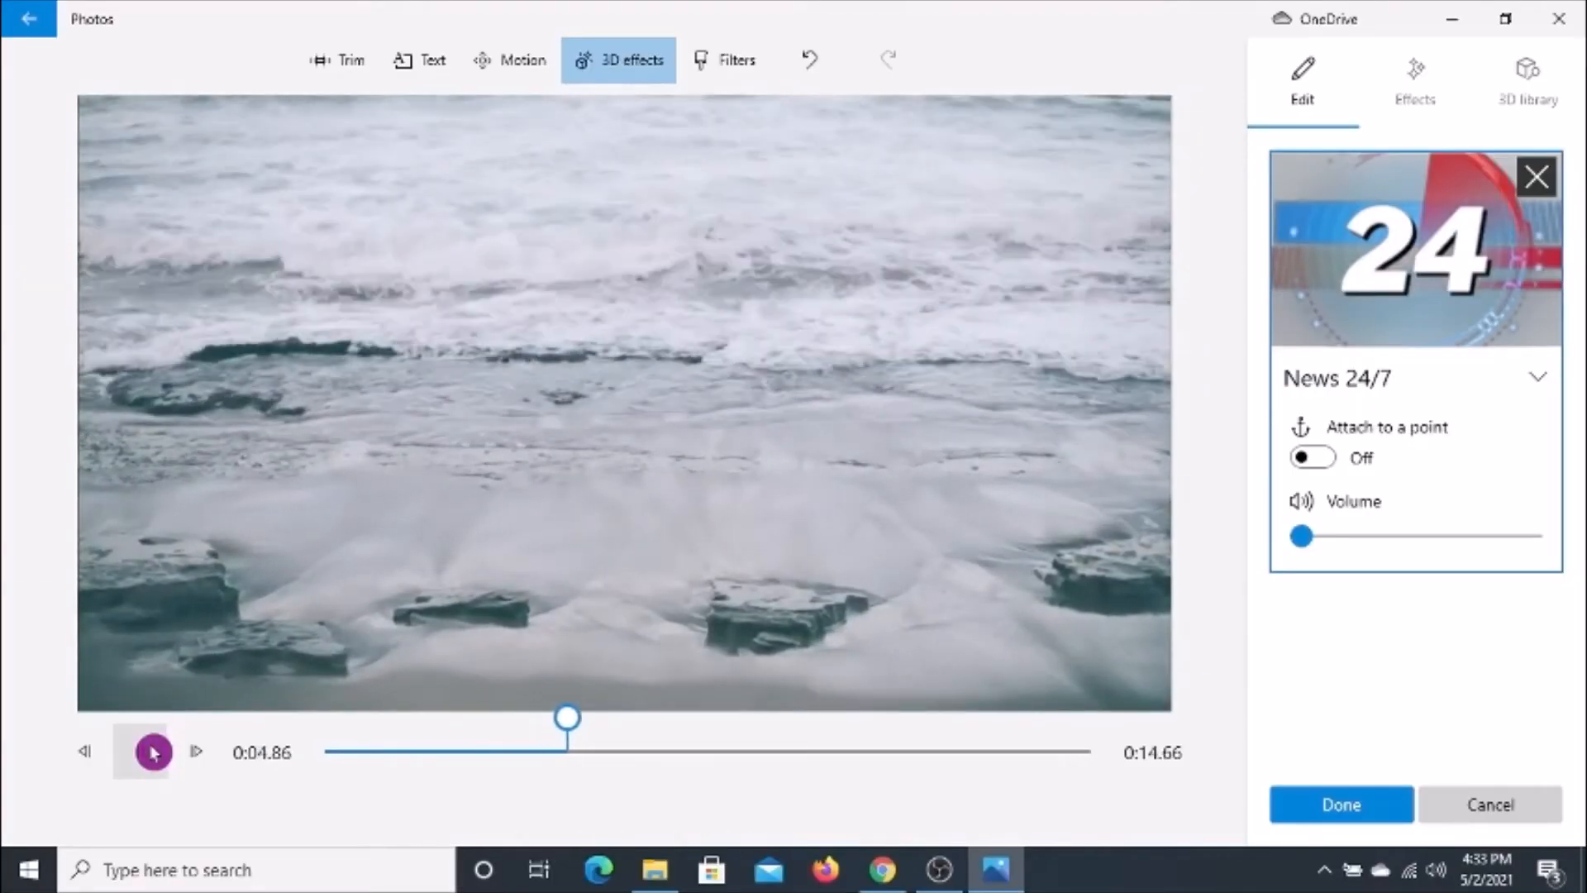
pyautogui.click(152, 753)
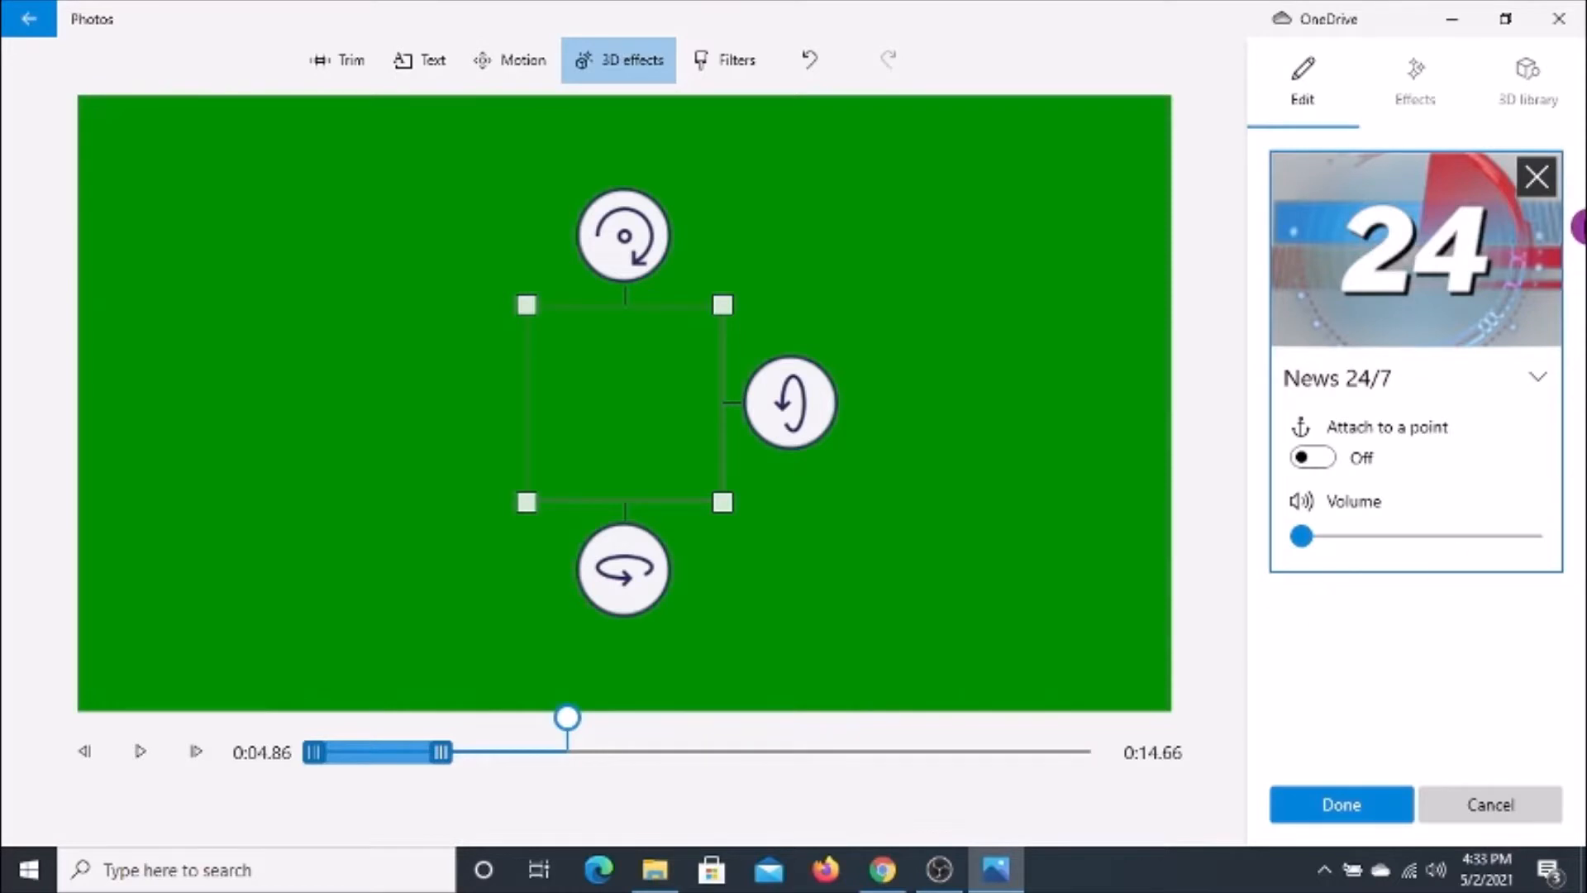
pyautogui.click(1545, 191)
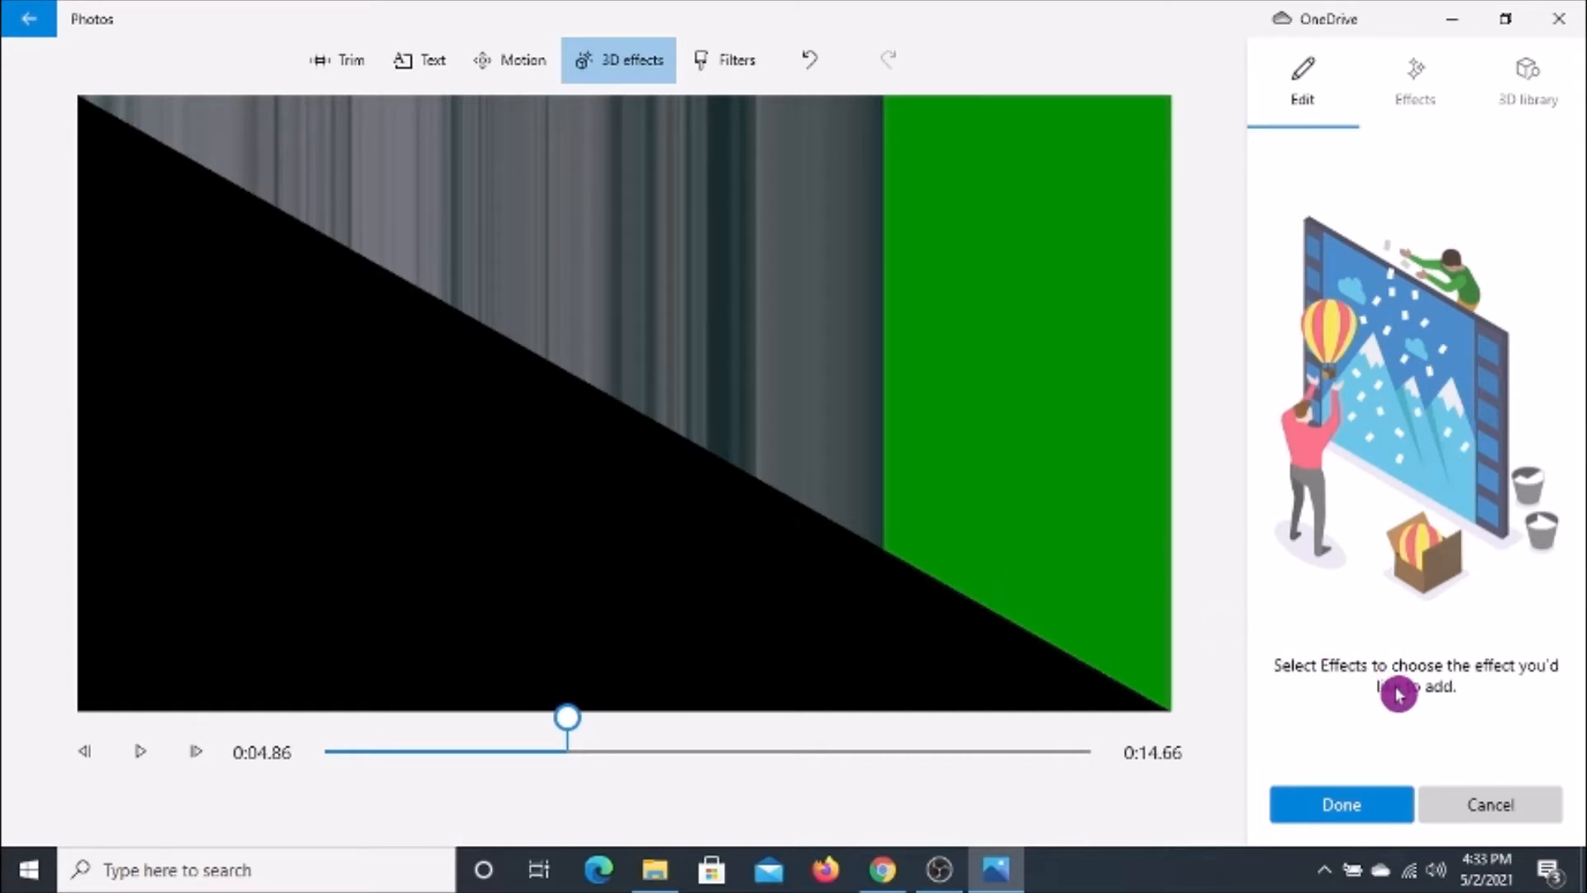
# Add the Laser wall 3D effect near the start of the rocky shore clip.
pyautogui.click(1417, 99)
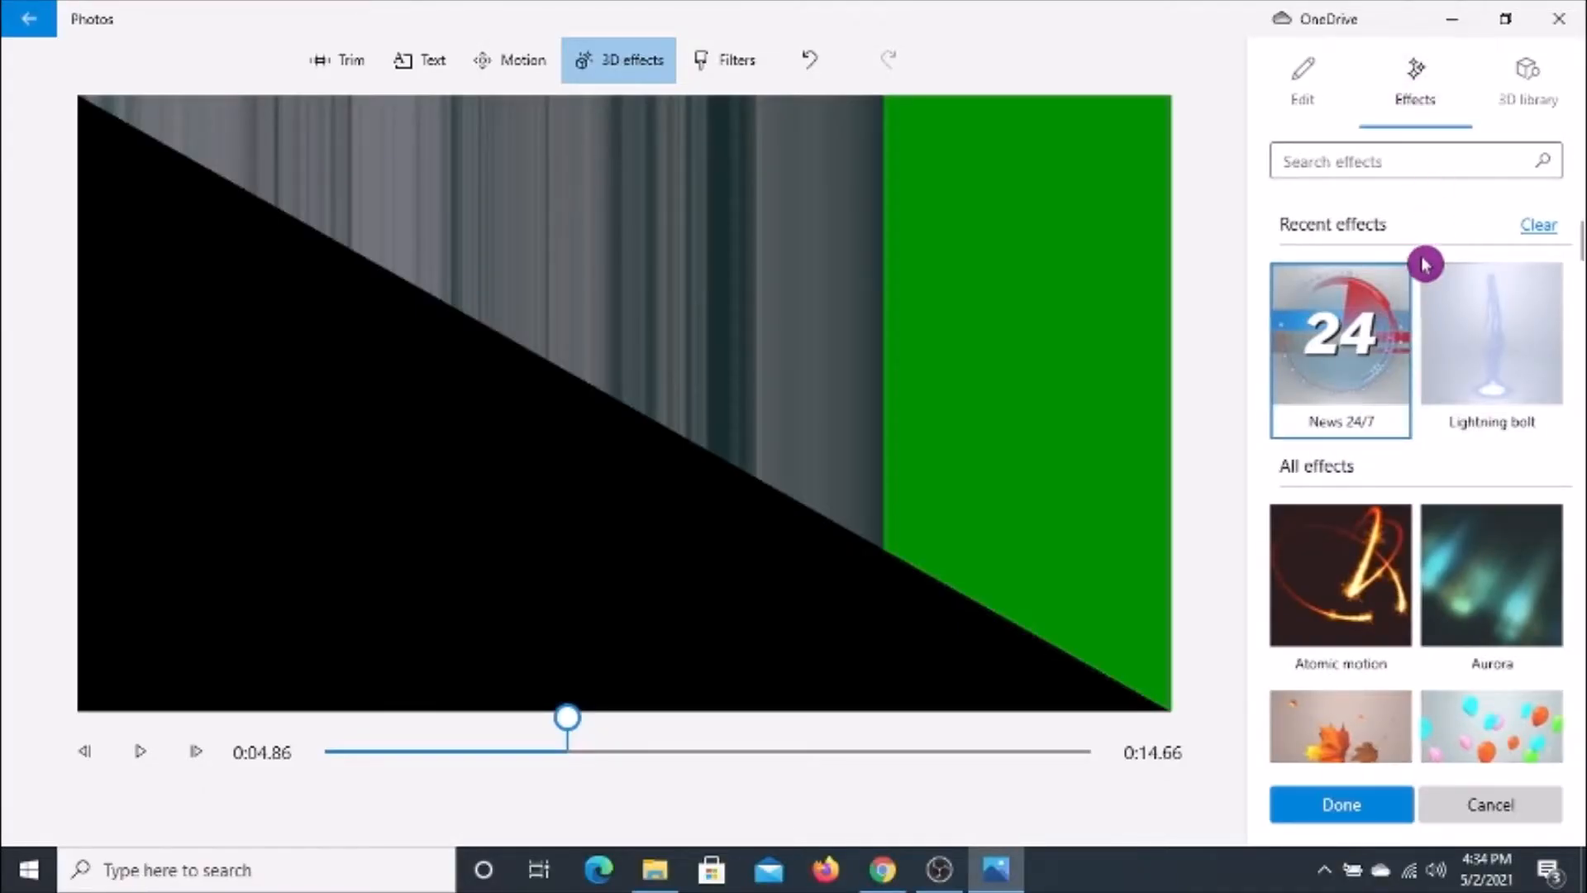
pyautogui.scroll(-3, 1498, 525)
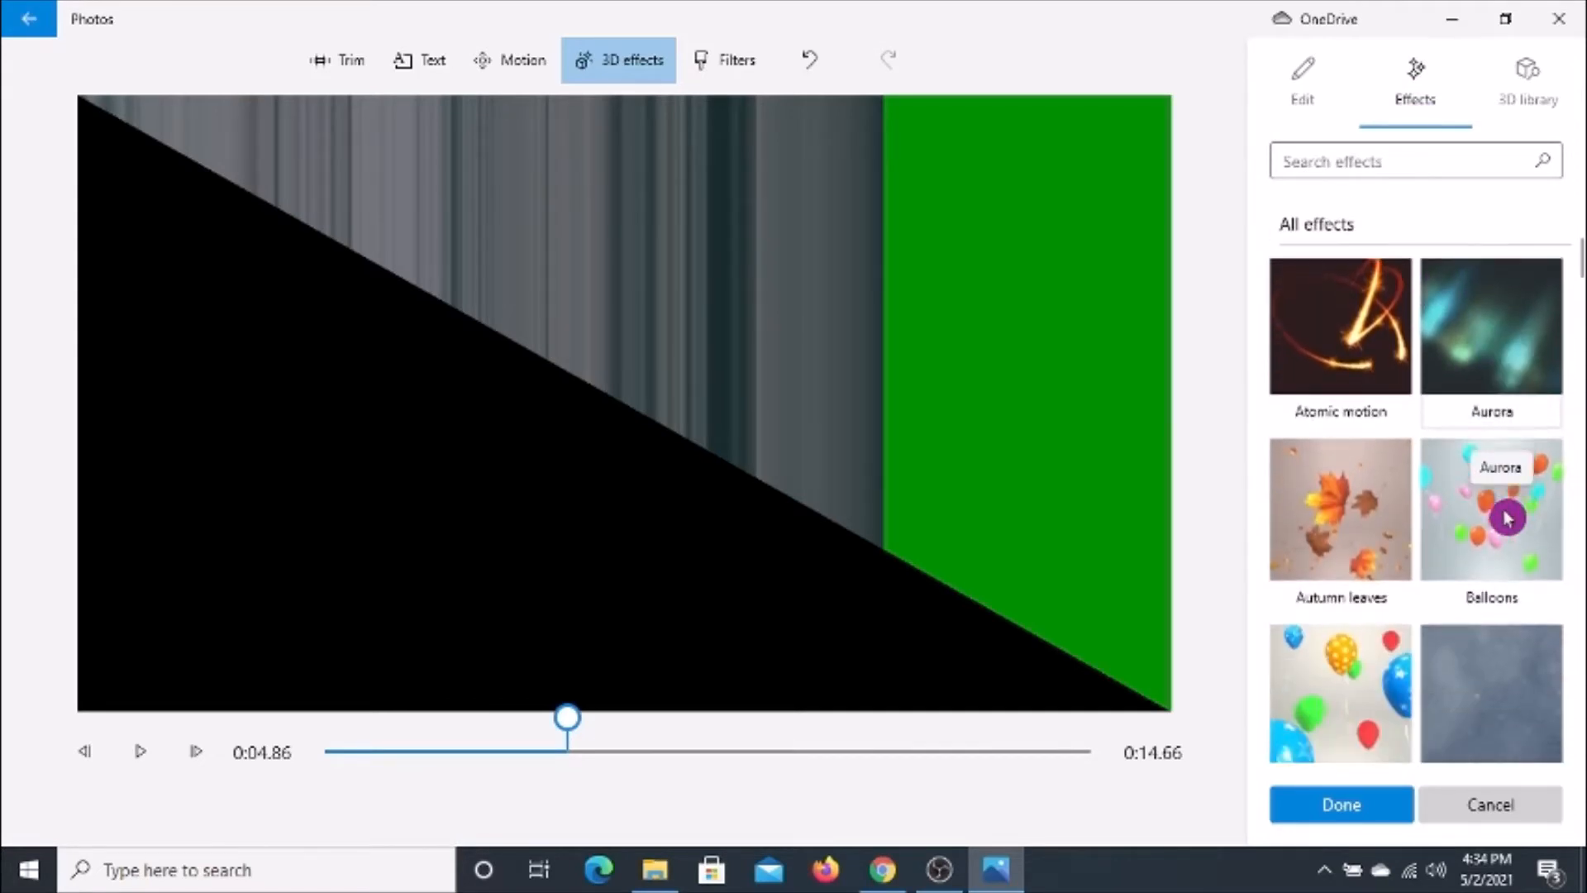
pyautogui.scroll(-3, 1509, 529)
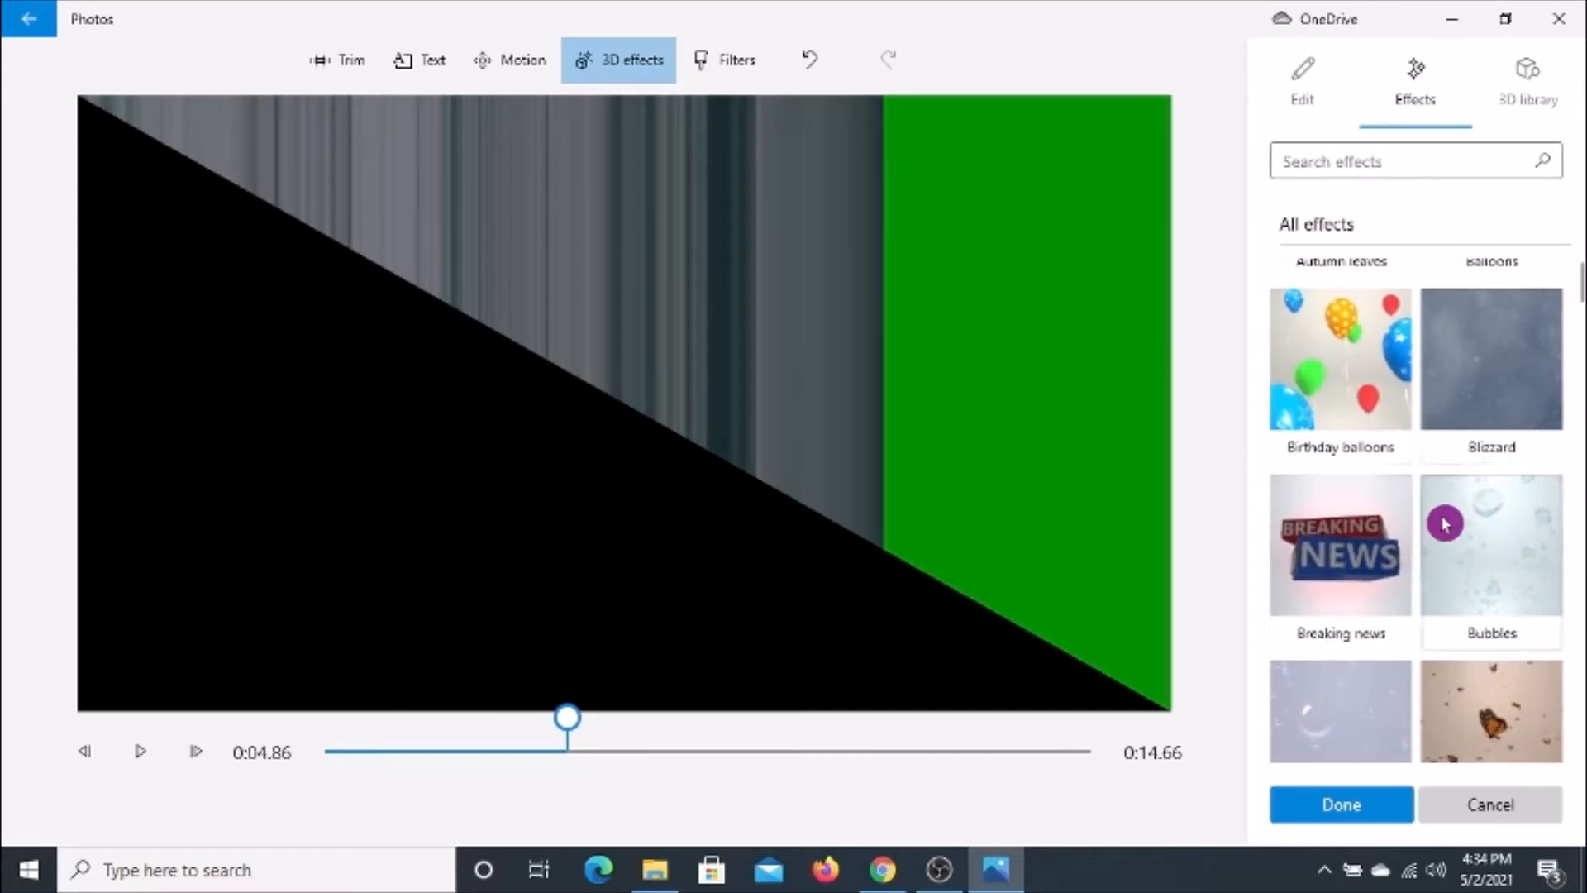
pyautogui.scroll(-4, 1445, 524)
pyautogui.scroll(-4, 1457, 538)
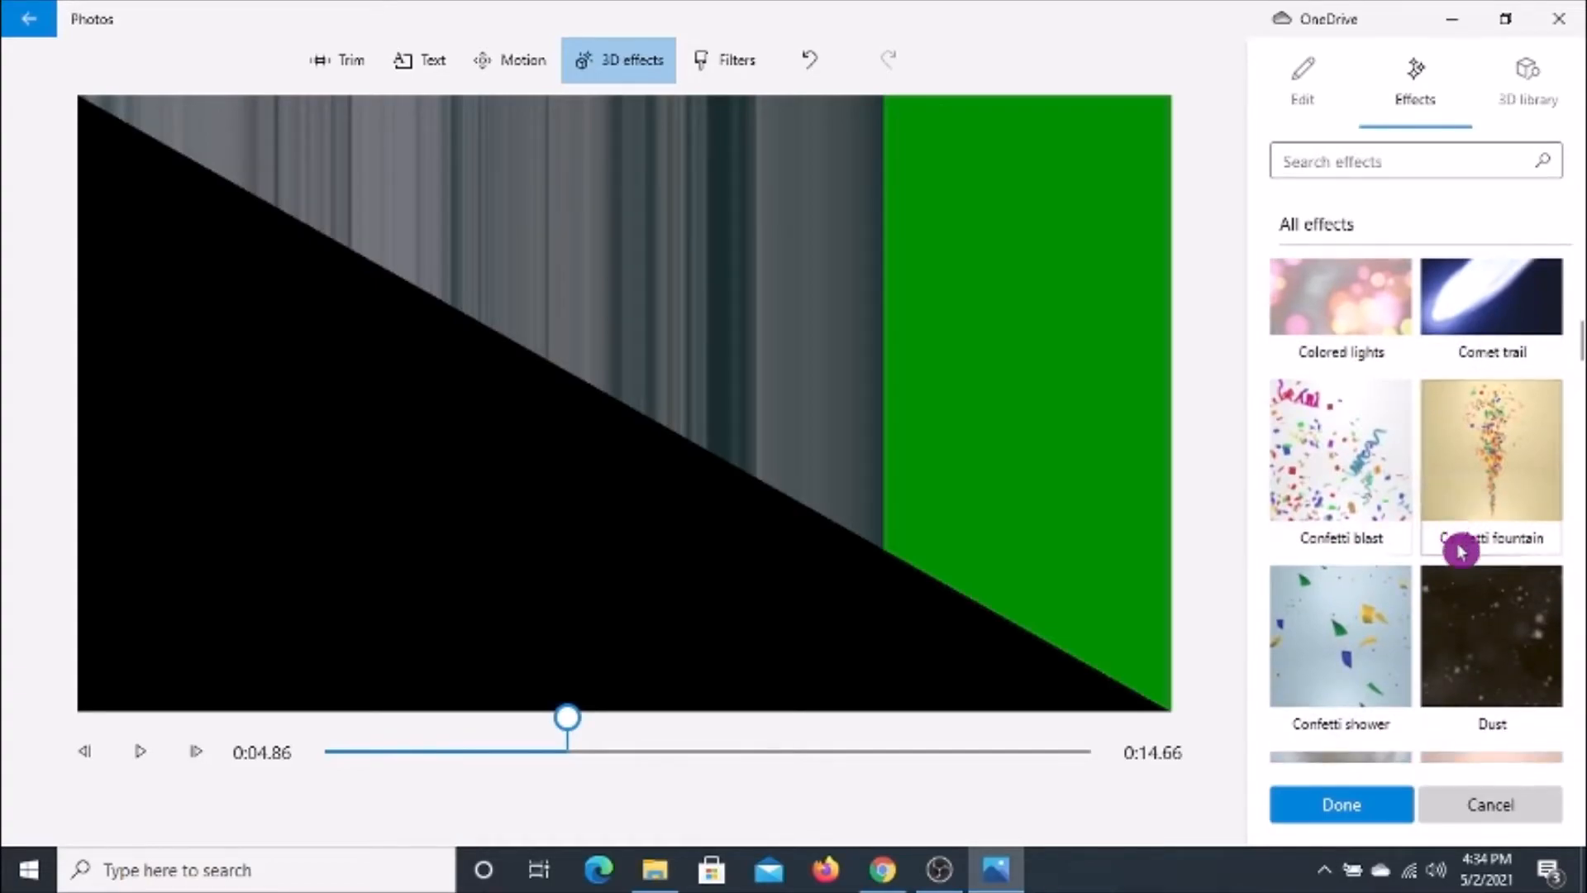
pyautogui.scroll(-2, 1456, 537)
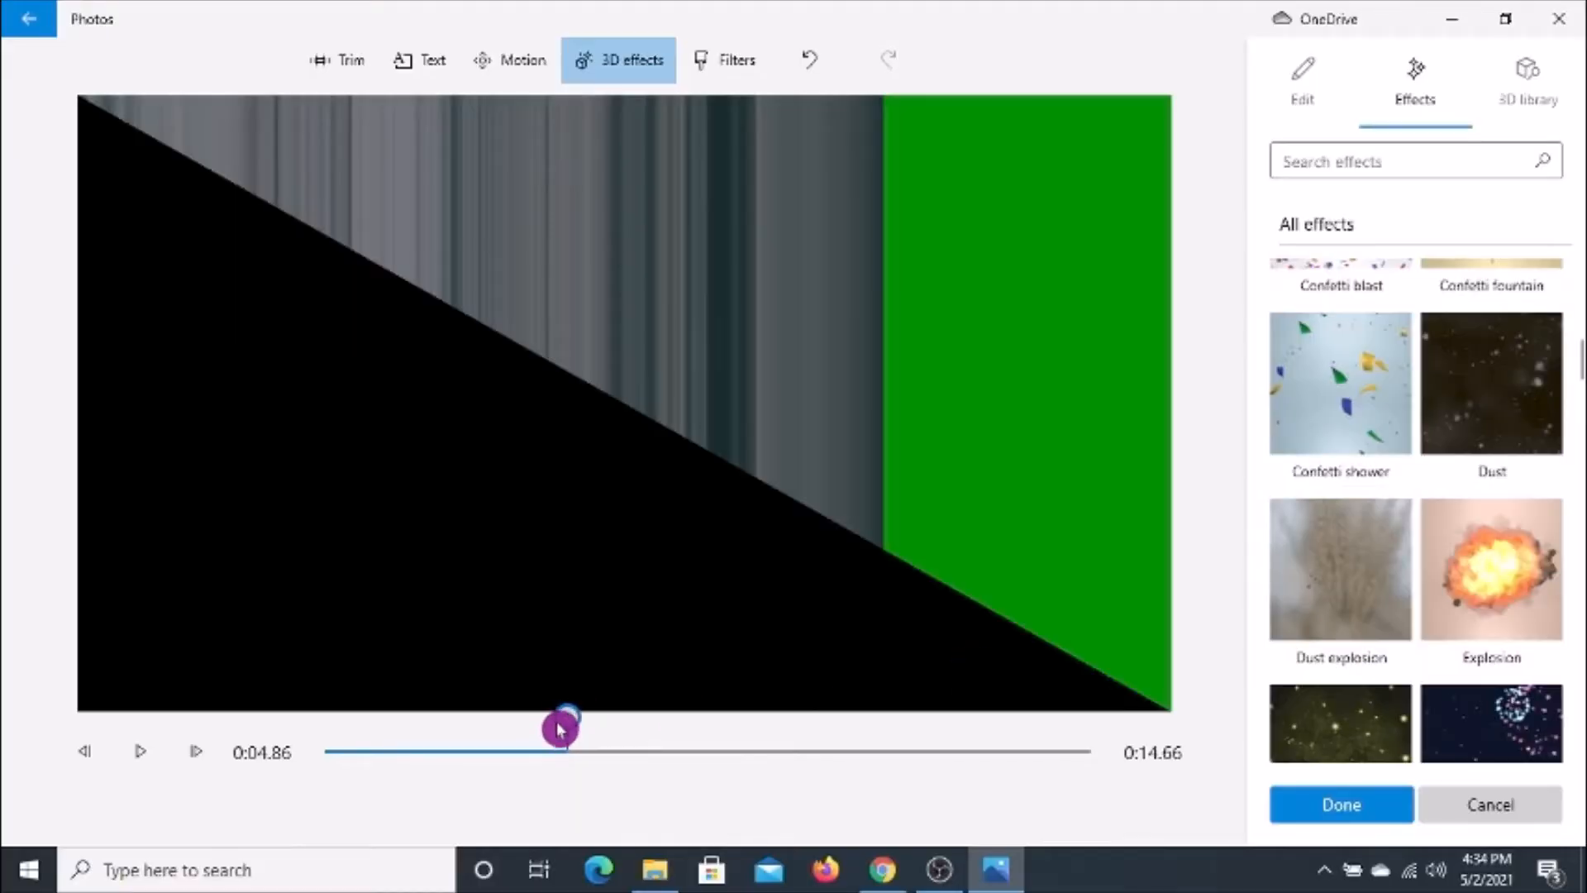
pyautogui.moveTo(561, 729); pyautogui.dragTo(329, 732)
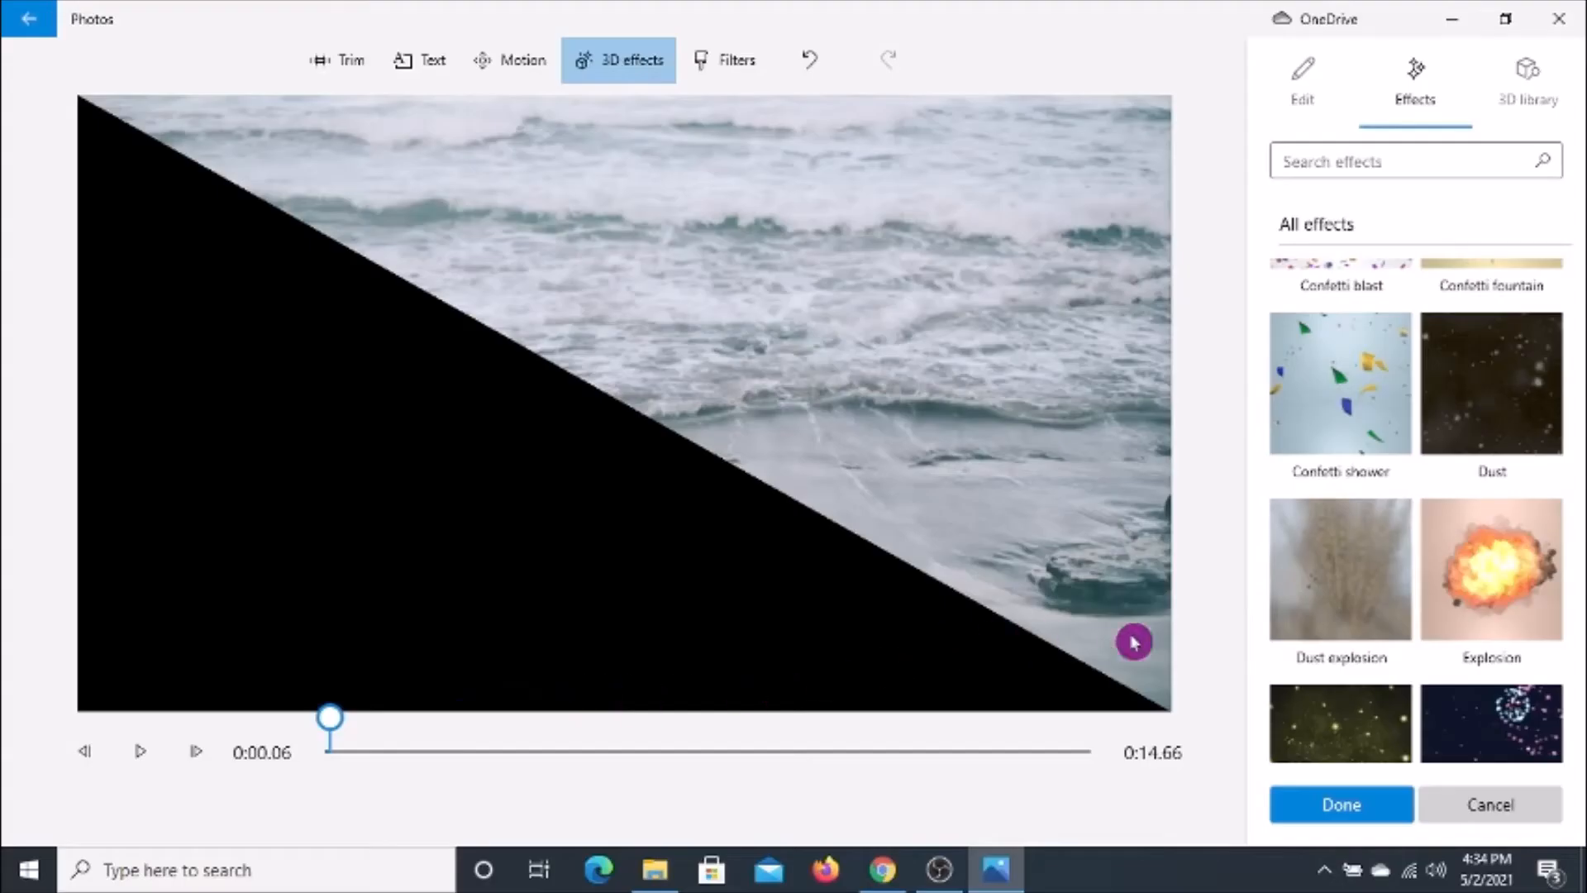
pyautogui.scroll(-3, 1481, 659)
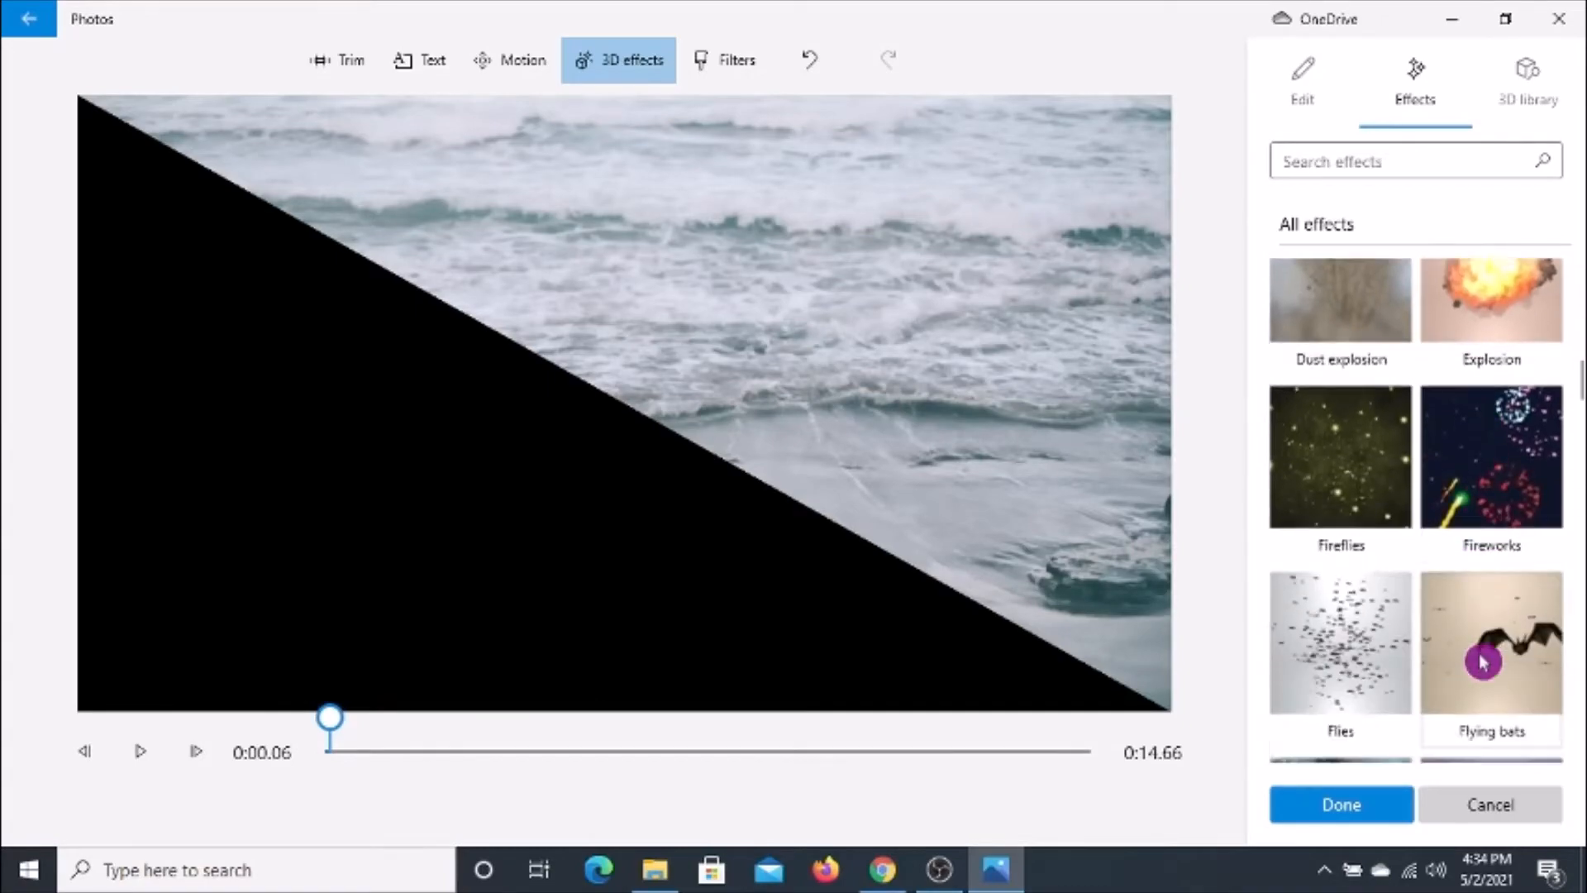
pyautogui.scroll(-10, 1482, 661)
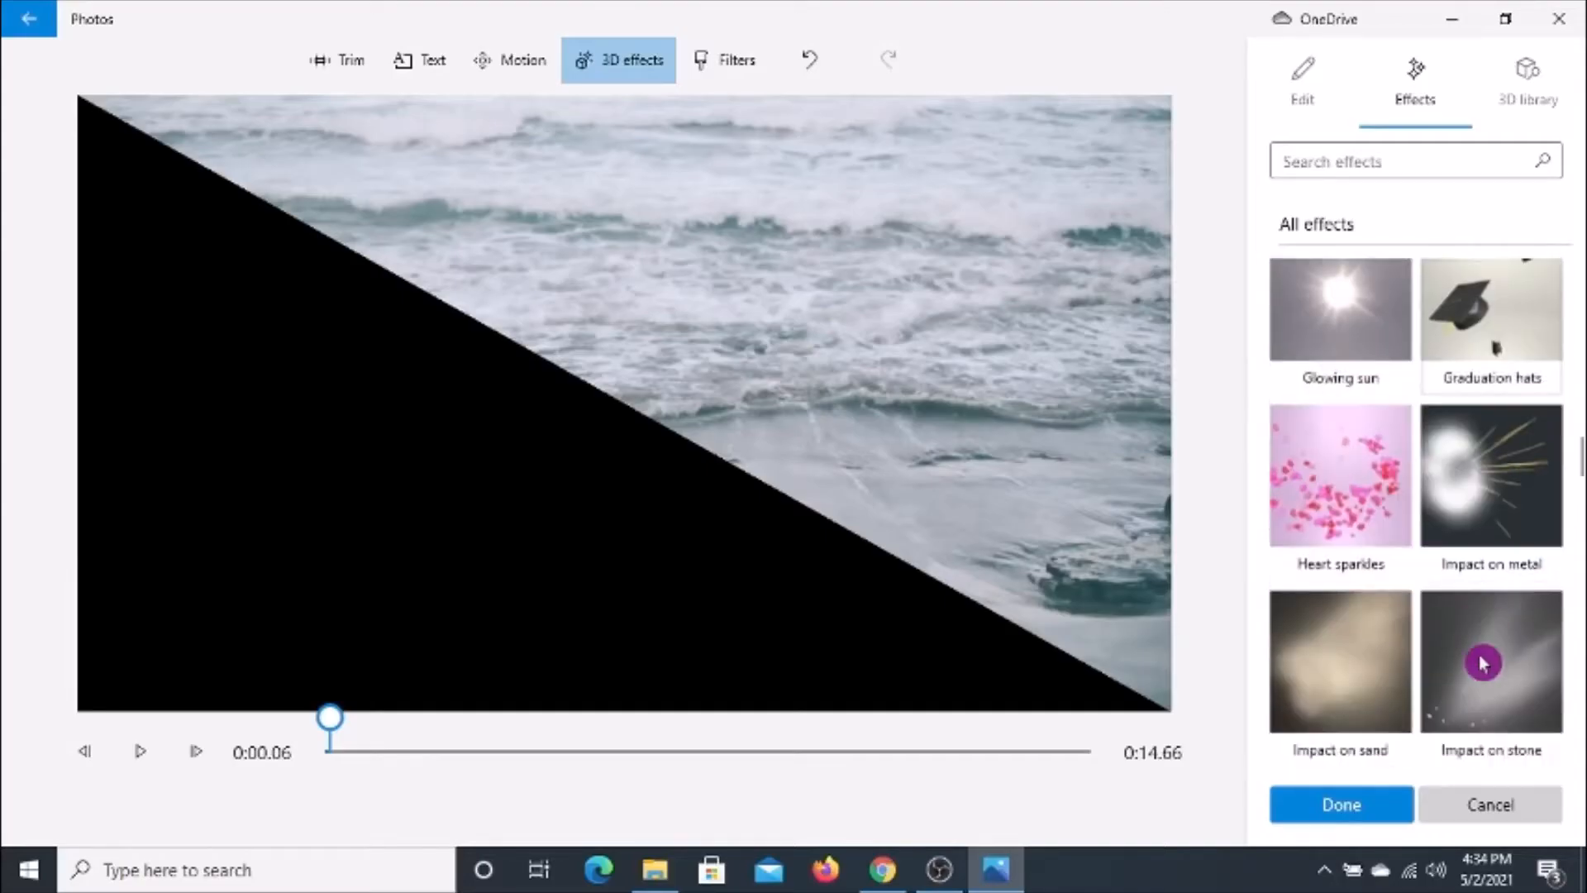
pyautogui.scroll(-6, 1482, 661)
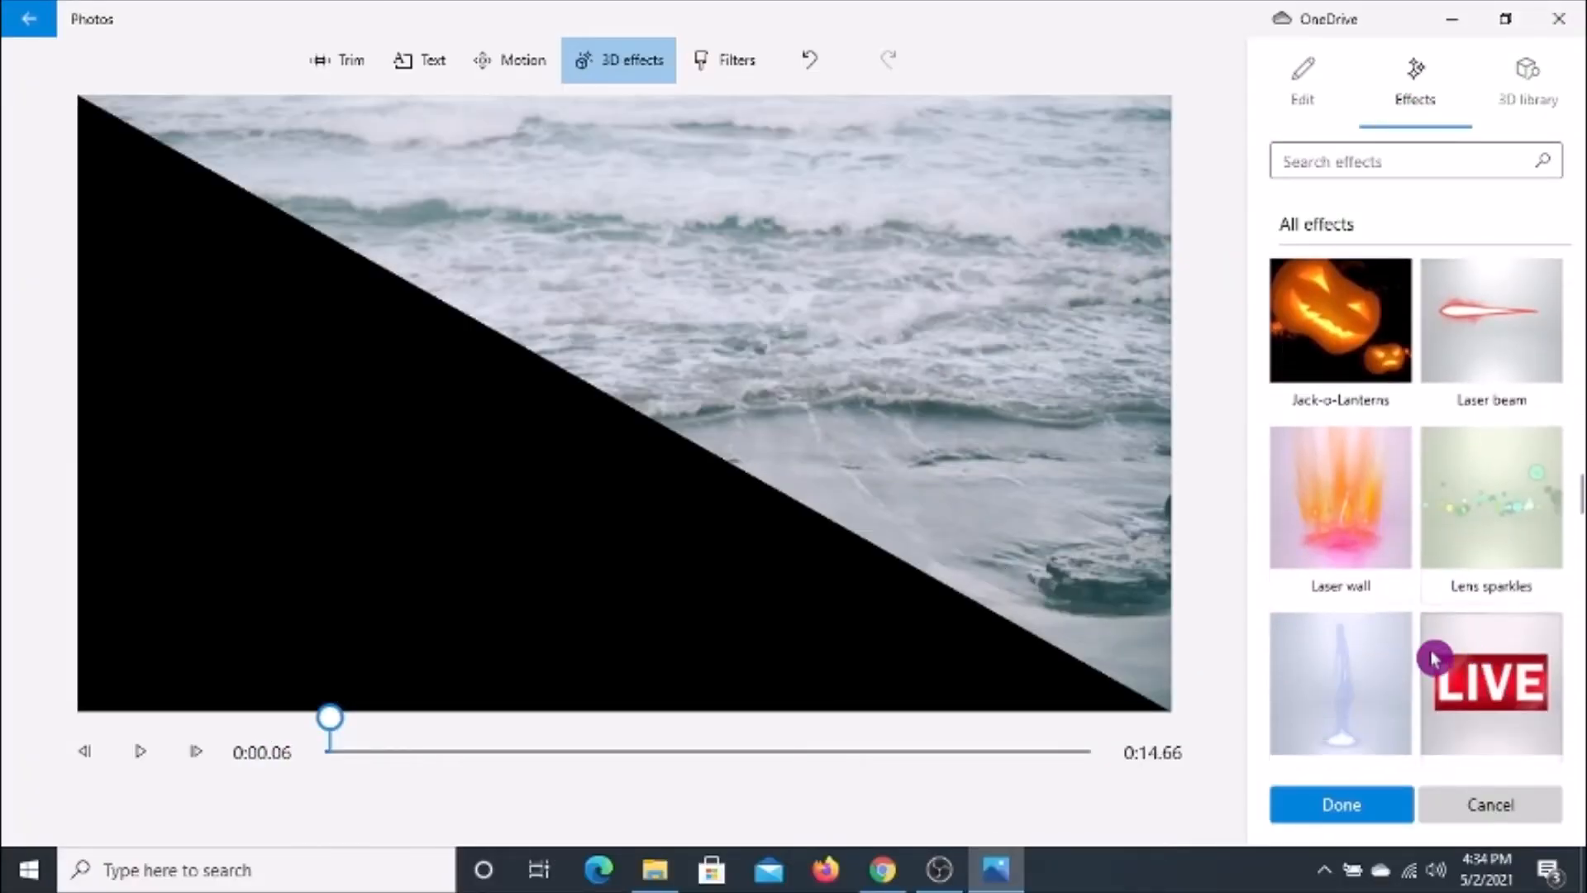
pyautogui.click(1347, 545)
pyautogui.click(1360, 798)
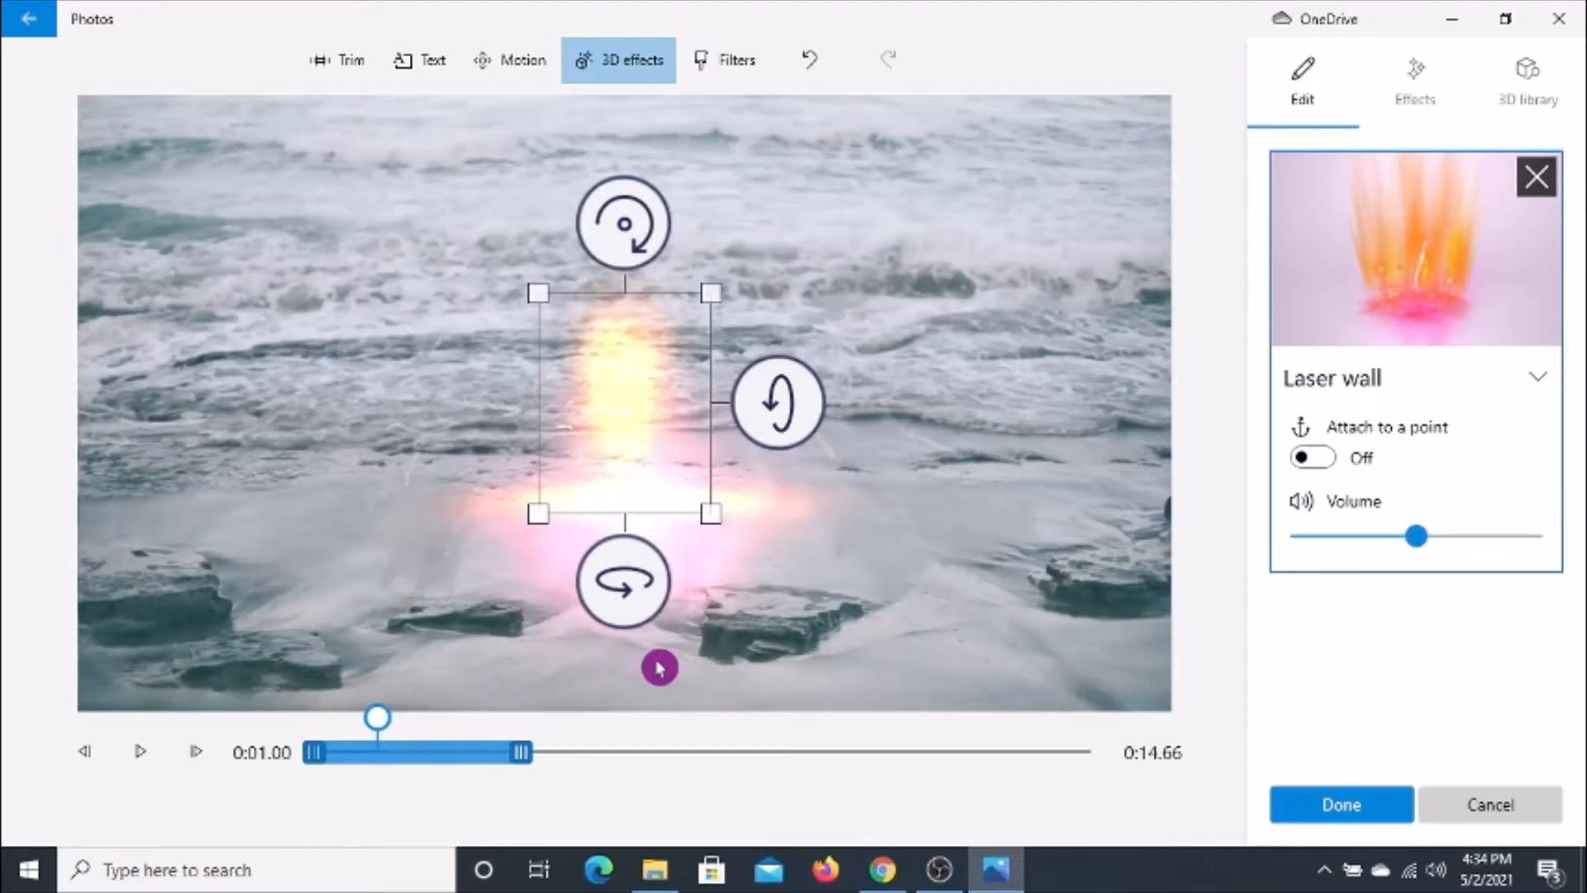
# Play the rocky shore clip from its start to preview the Laser wall effect, and save the effect to the clip.
pyautogui.moveTo(378, 723); pyautogui.dragTo(323, 723)
pyautogui.click(138, 751)
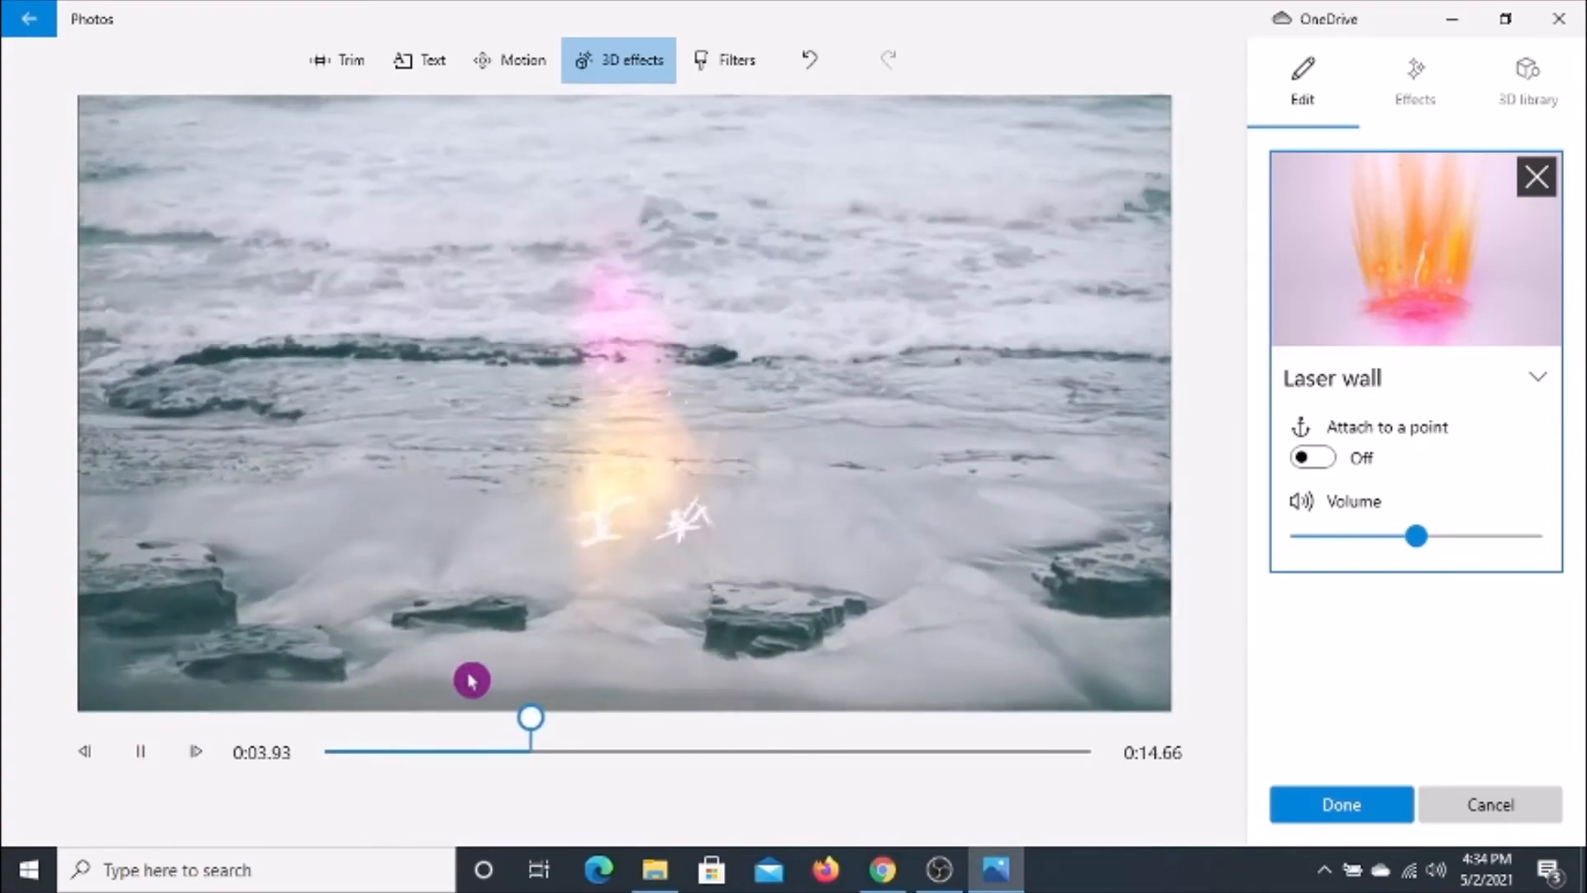
pyautogui.moveTo(882, 756); pyautogui.dragTo(1070, 730)
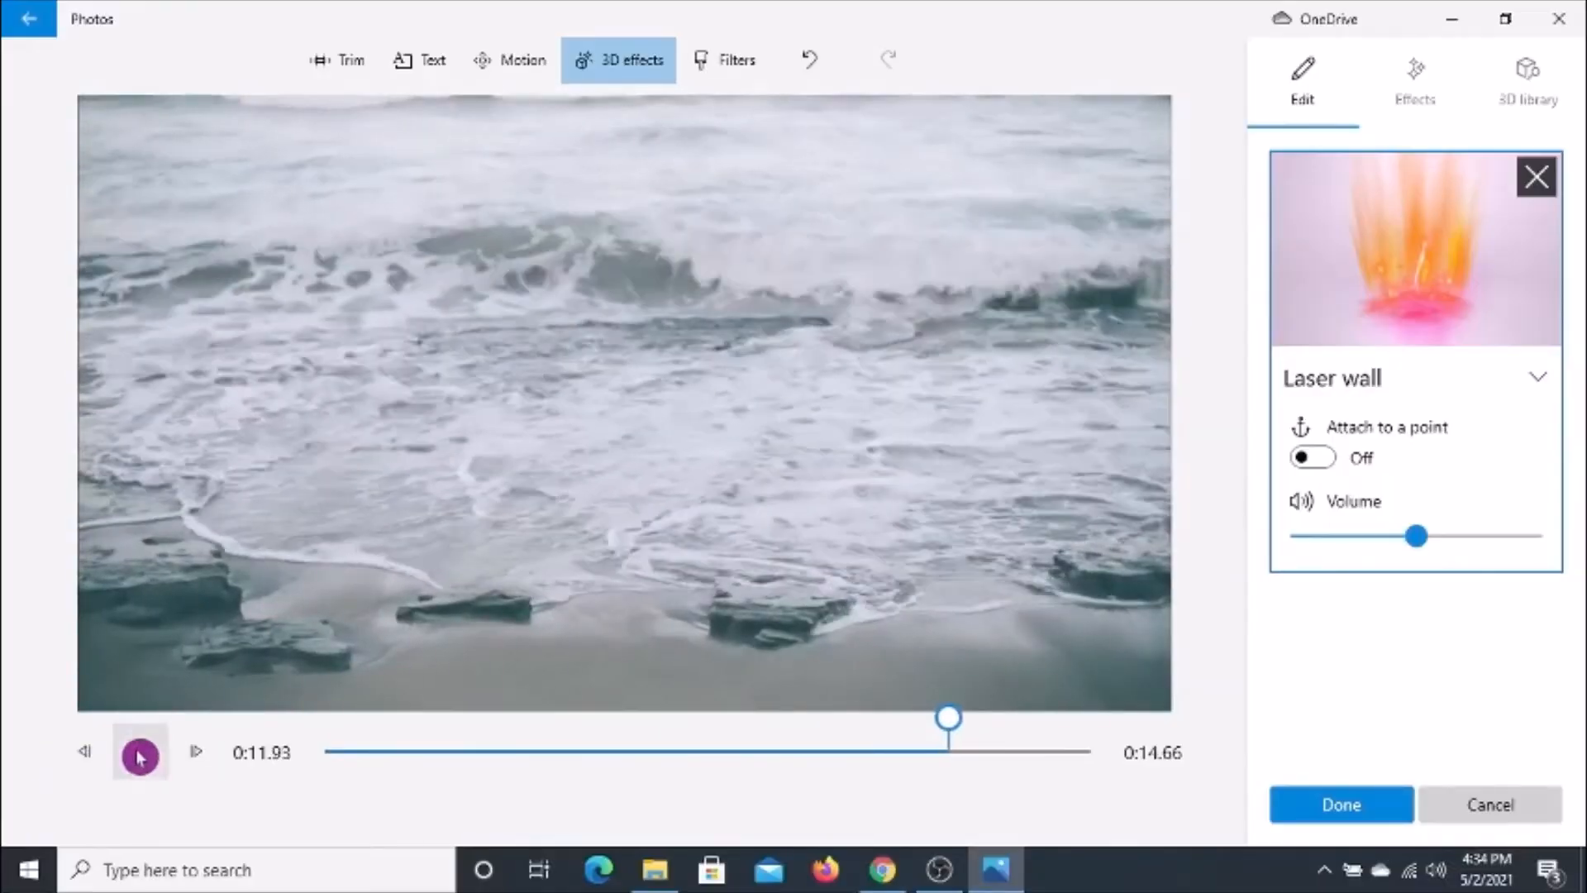
pyautogui.click(138, 751)
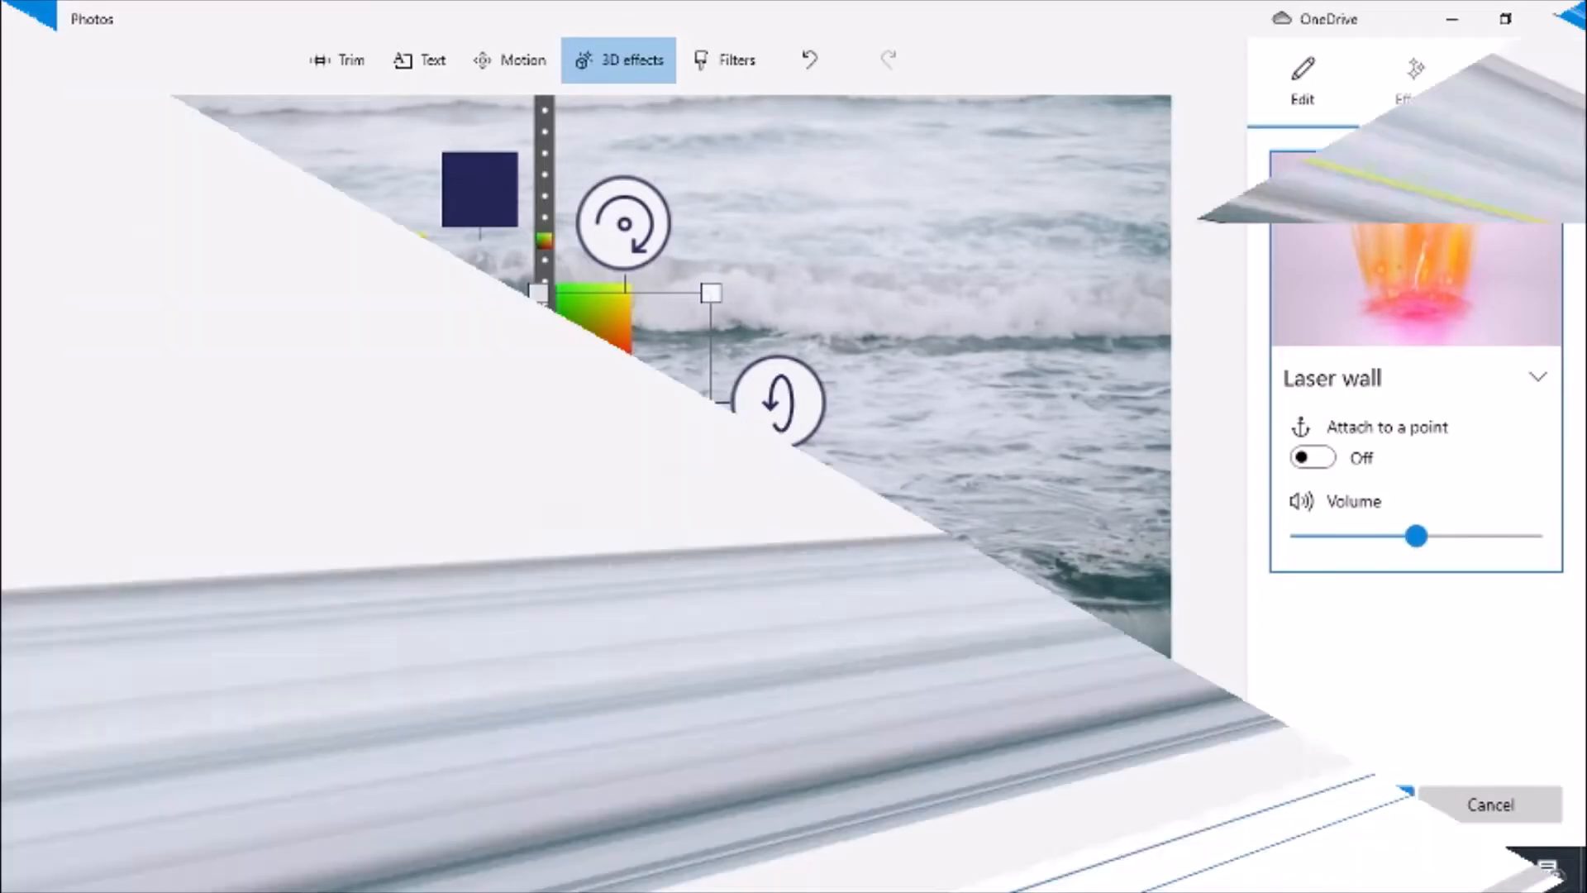
pyautogui.click(1349, 806)
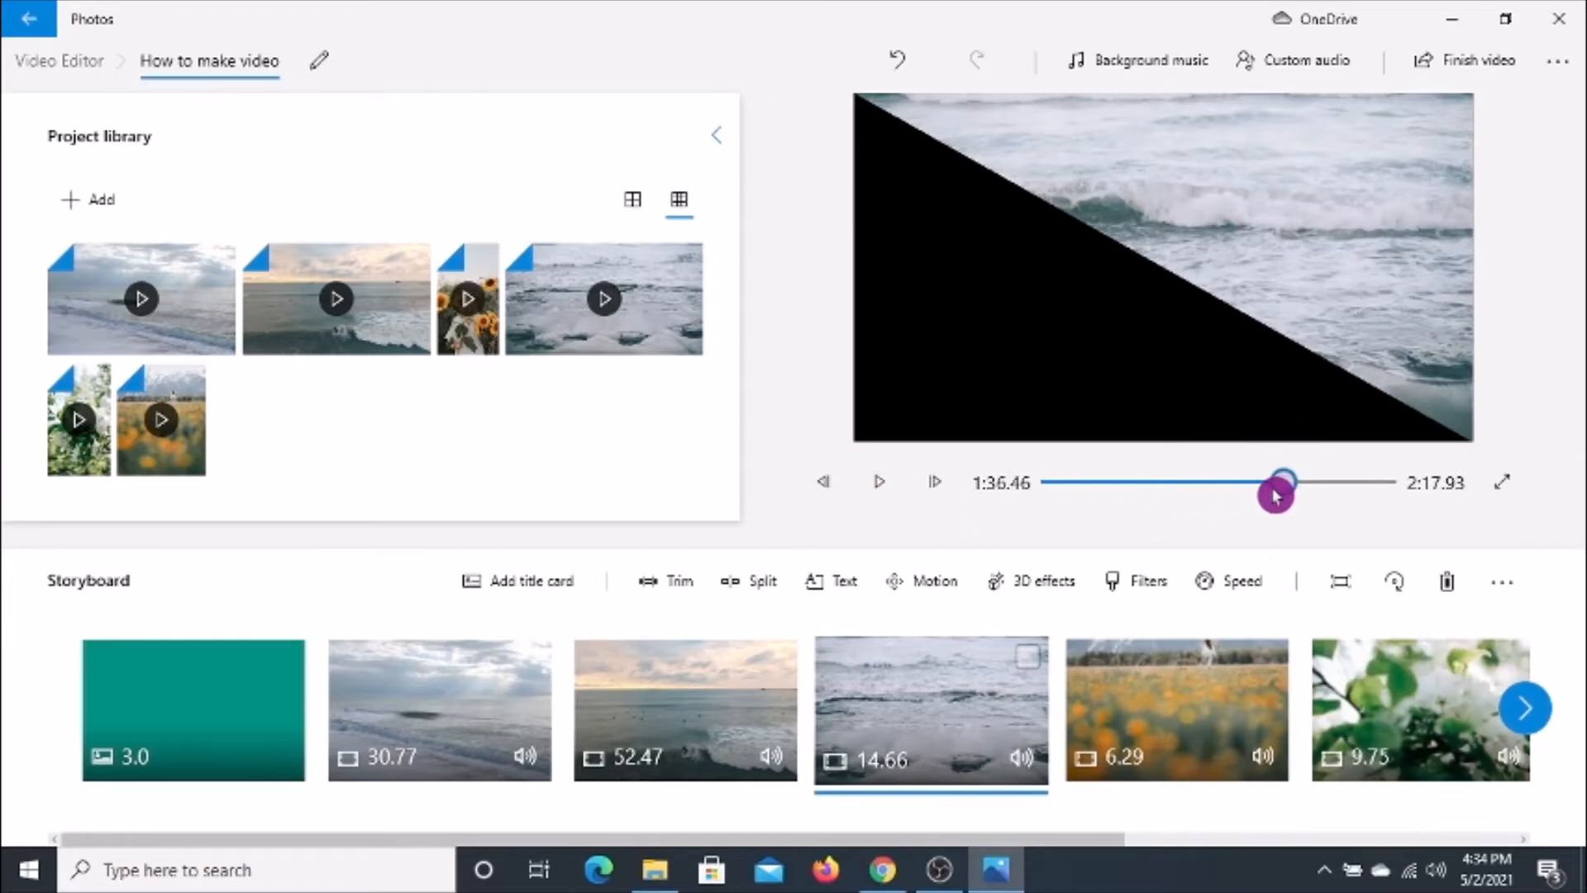
# Preview the project from about 1:07 in the 52.47-second clip through to the rocky shore clip, pausing along the way.
pyautogui.moveTo(1276, 495); pyautogui.dragTo(1215, 496)
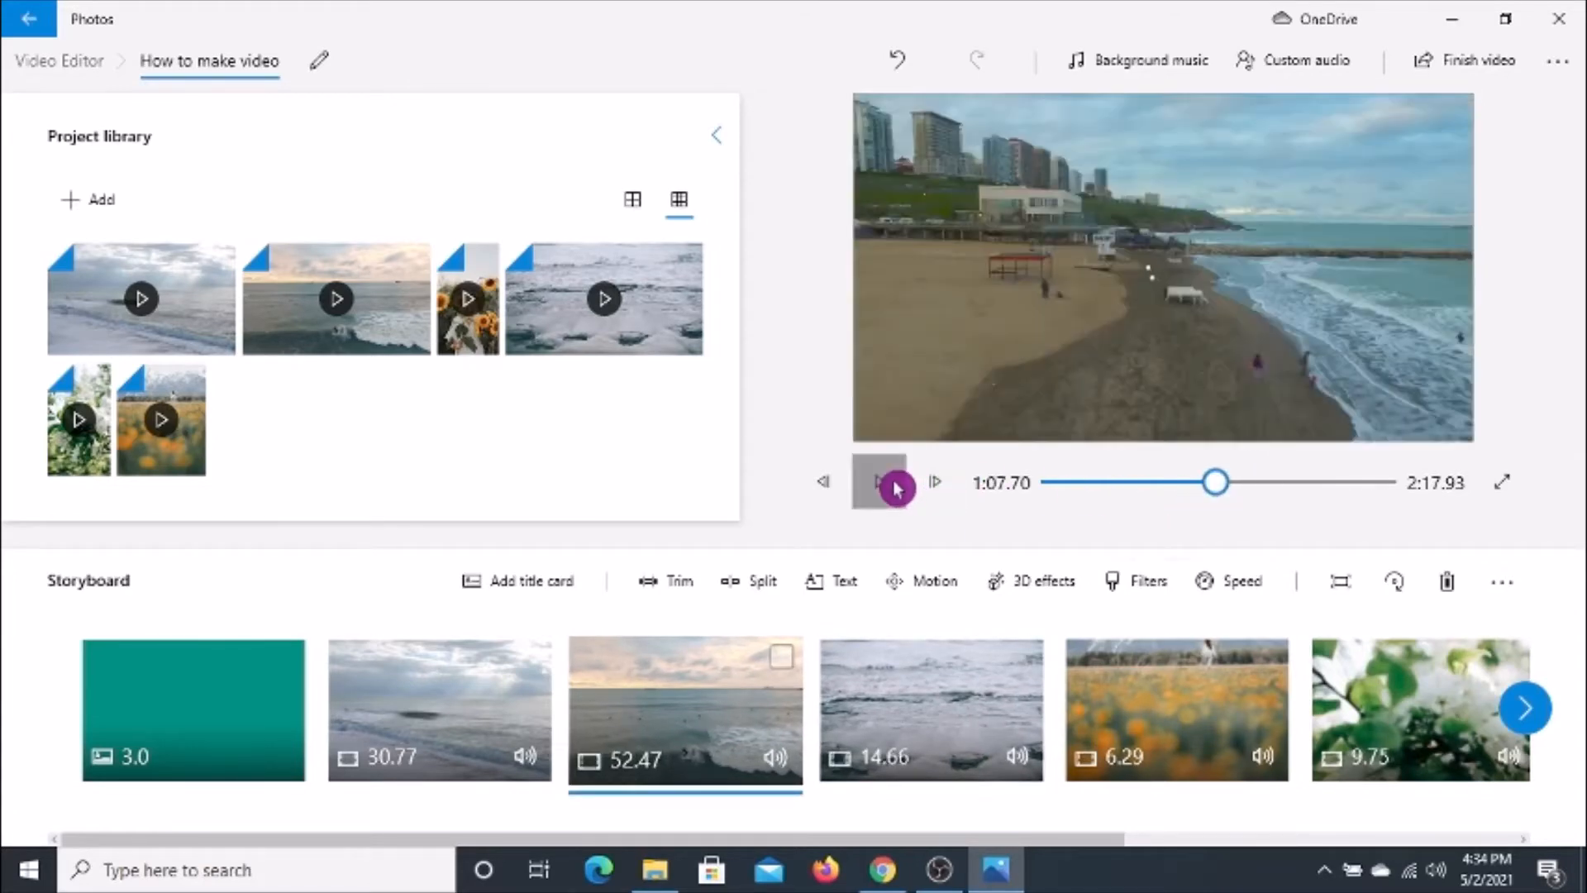
pyautogui.click(897, 488)
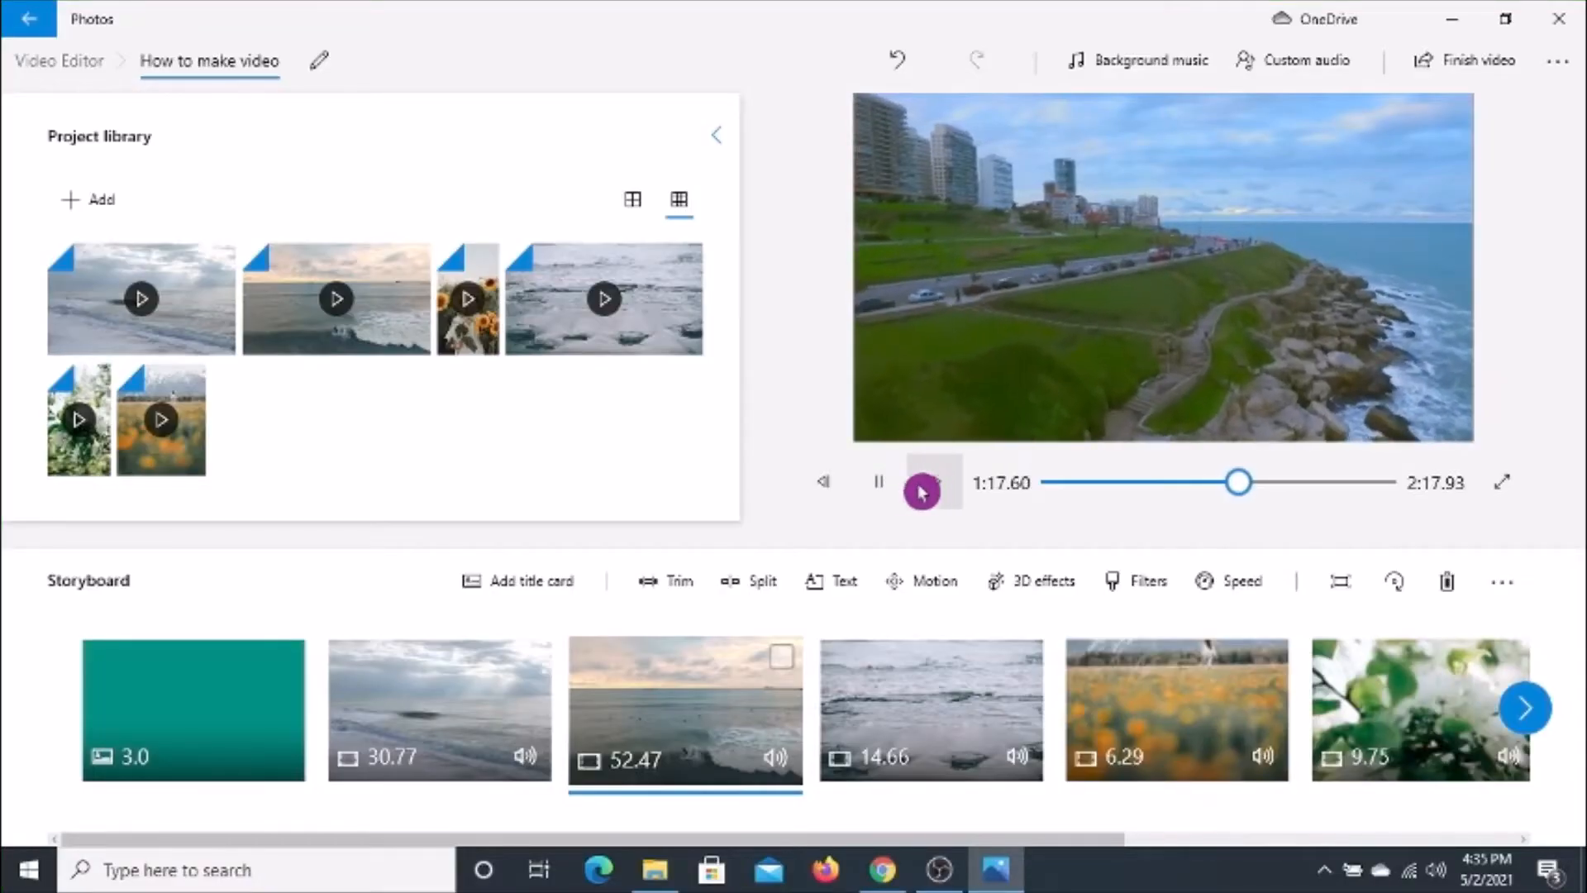
pyautogui.click(931, 492)
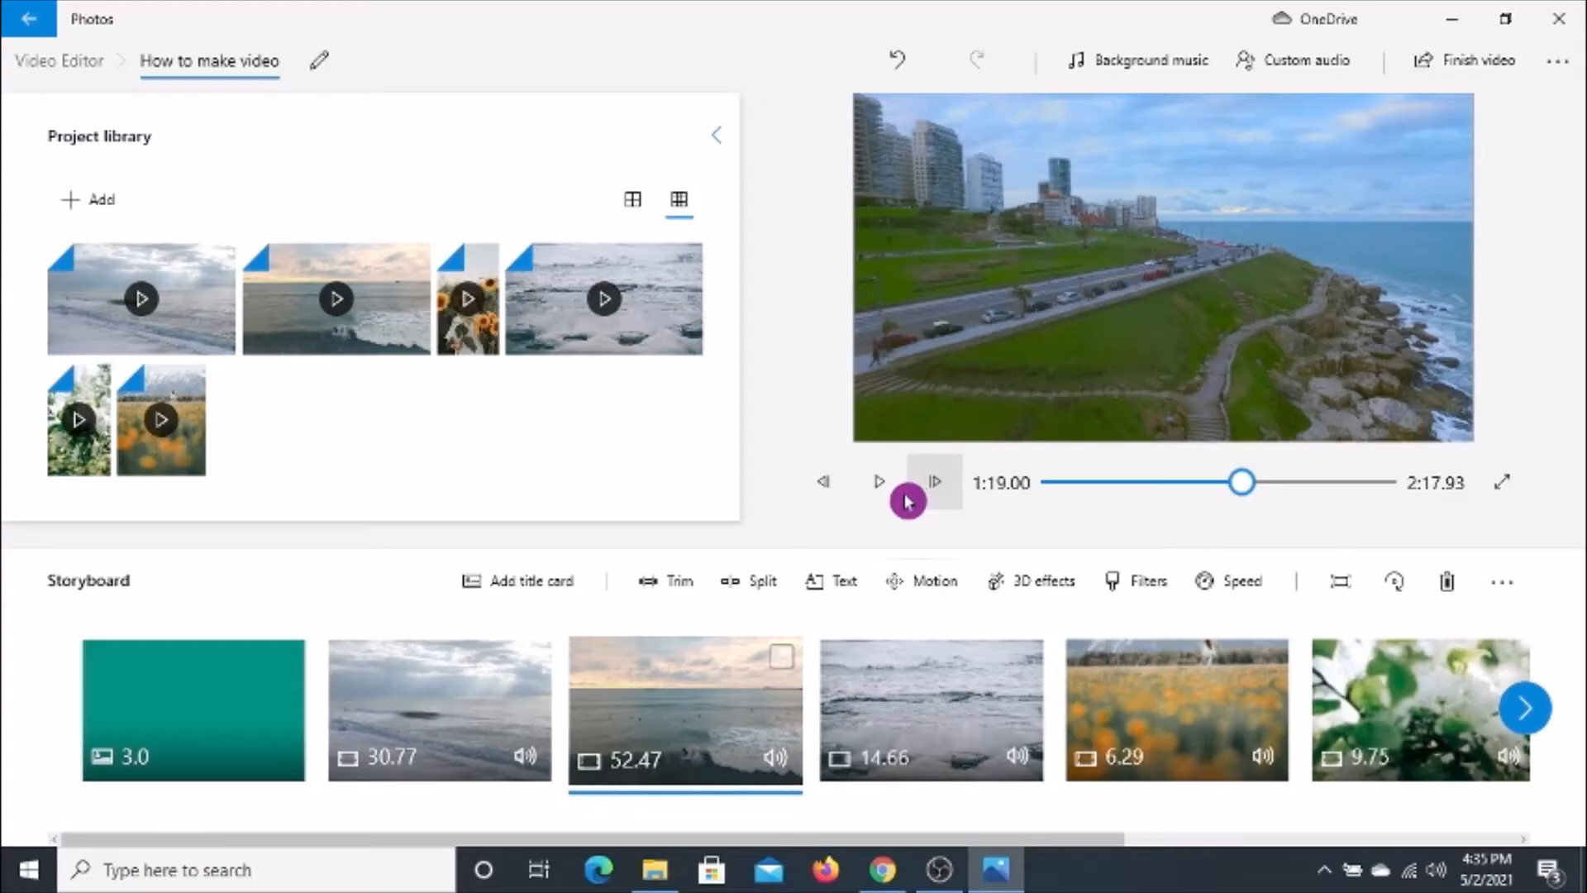
pyautogui.click(900, 497)
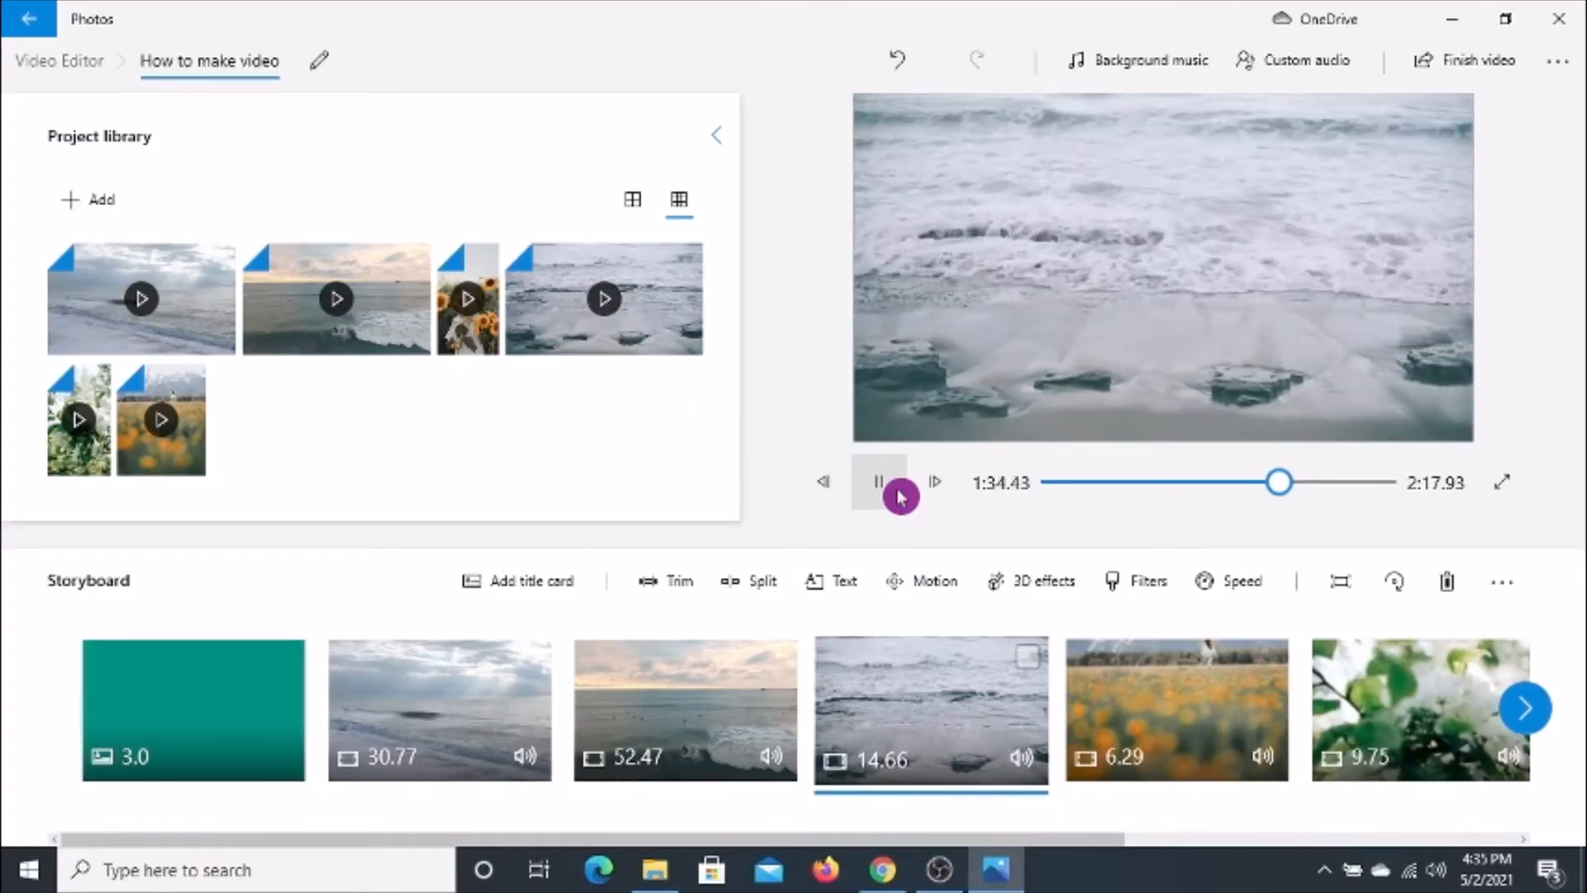
pyautogui.click(896, 489)
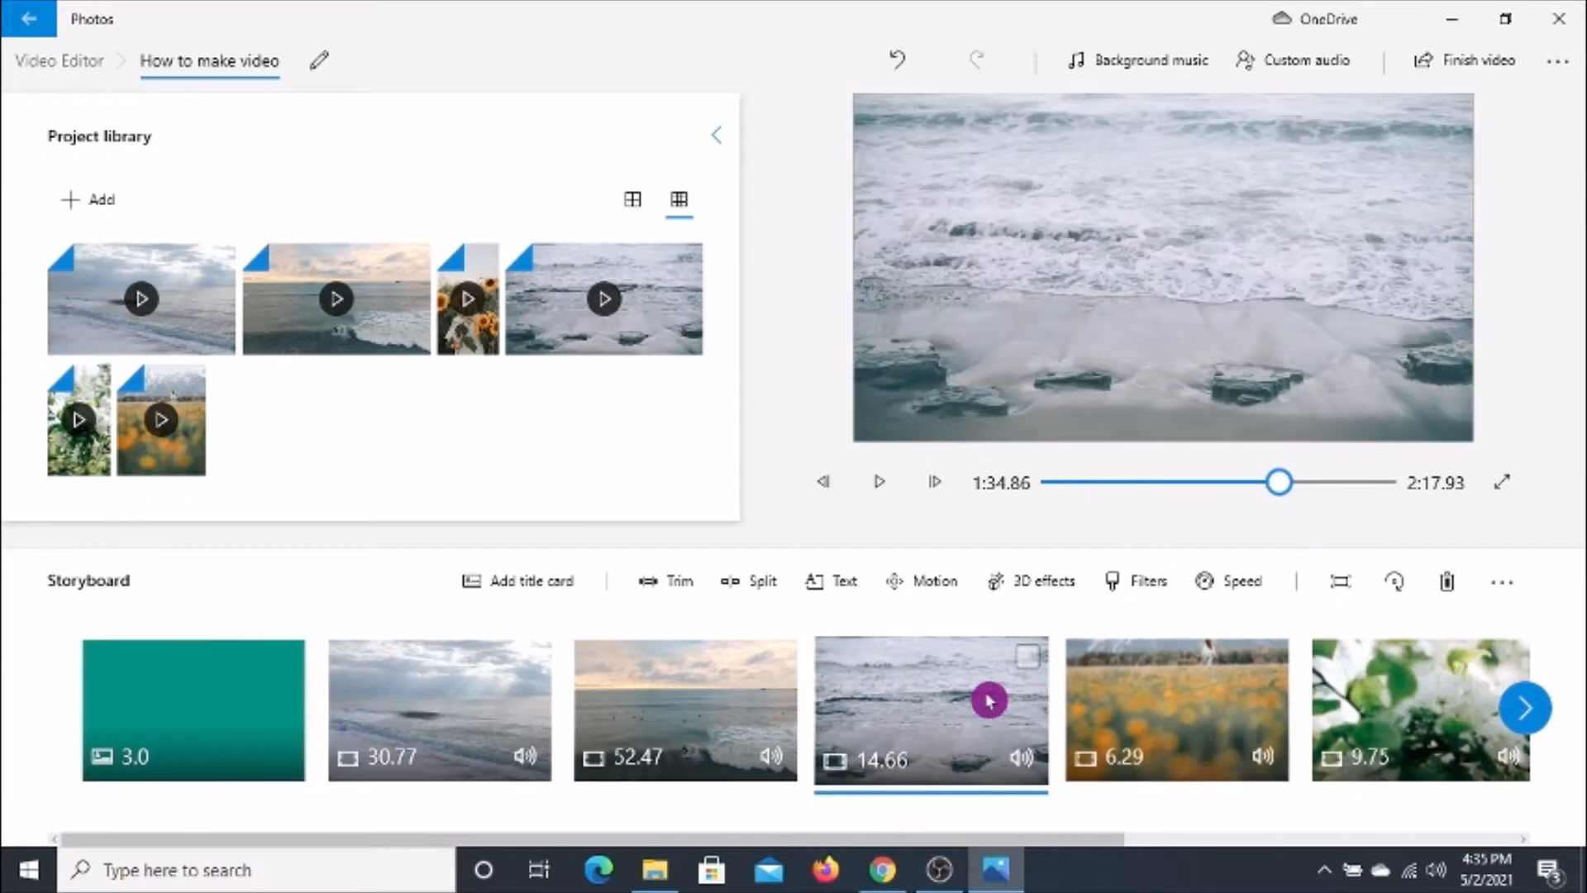
# Reopen the rocky shore clip's 3D effects, slightly lower the Laser wall effect's volume, and remove the effect.
pyautogui.click(1073, 603)
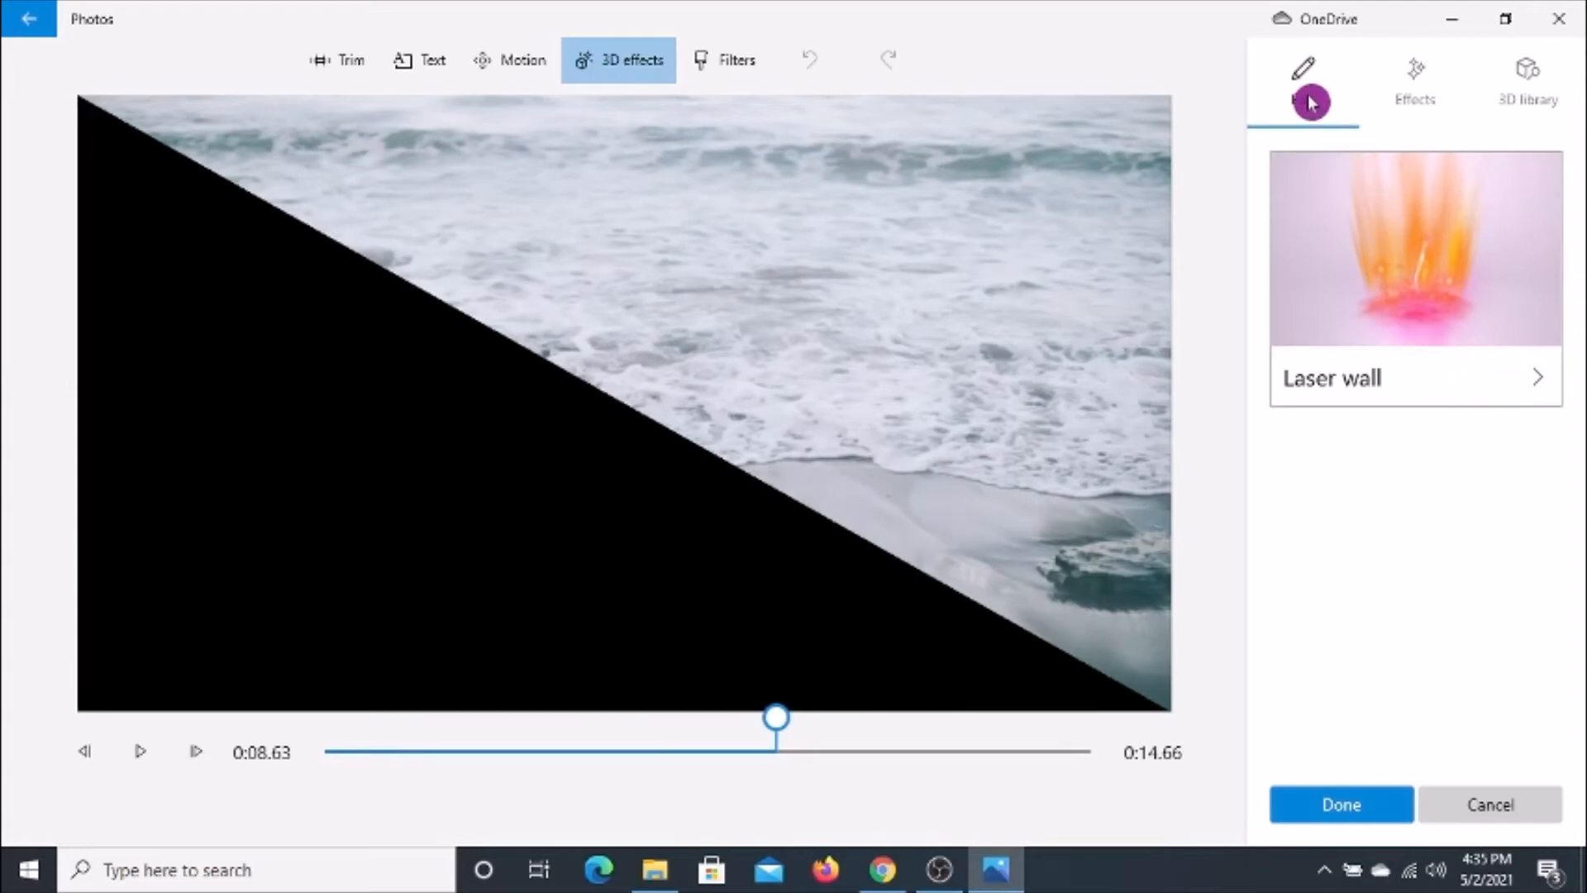
pyautogui.click(1385, 391)
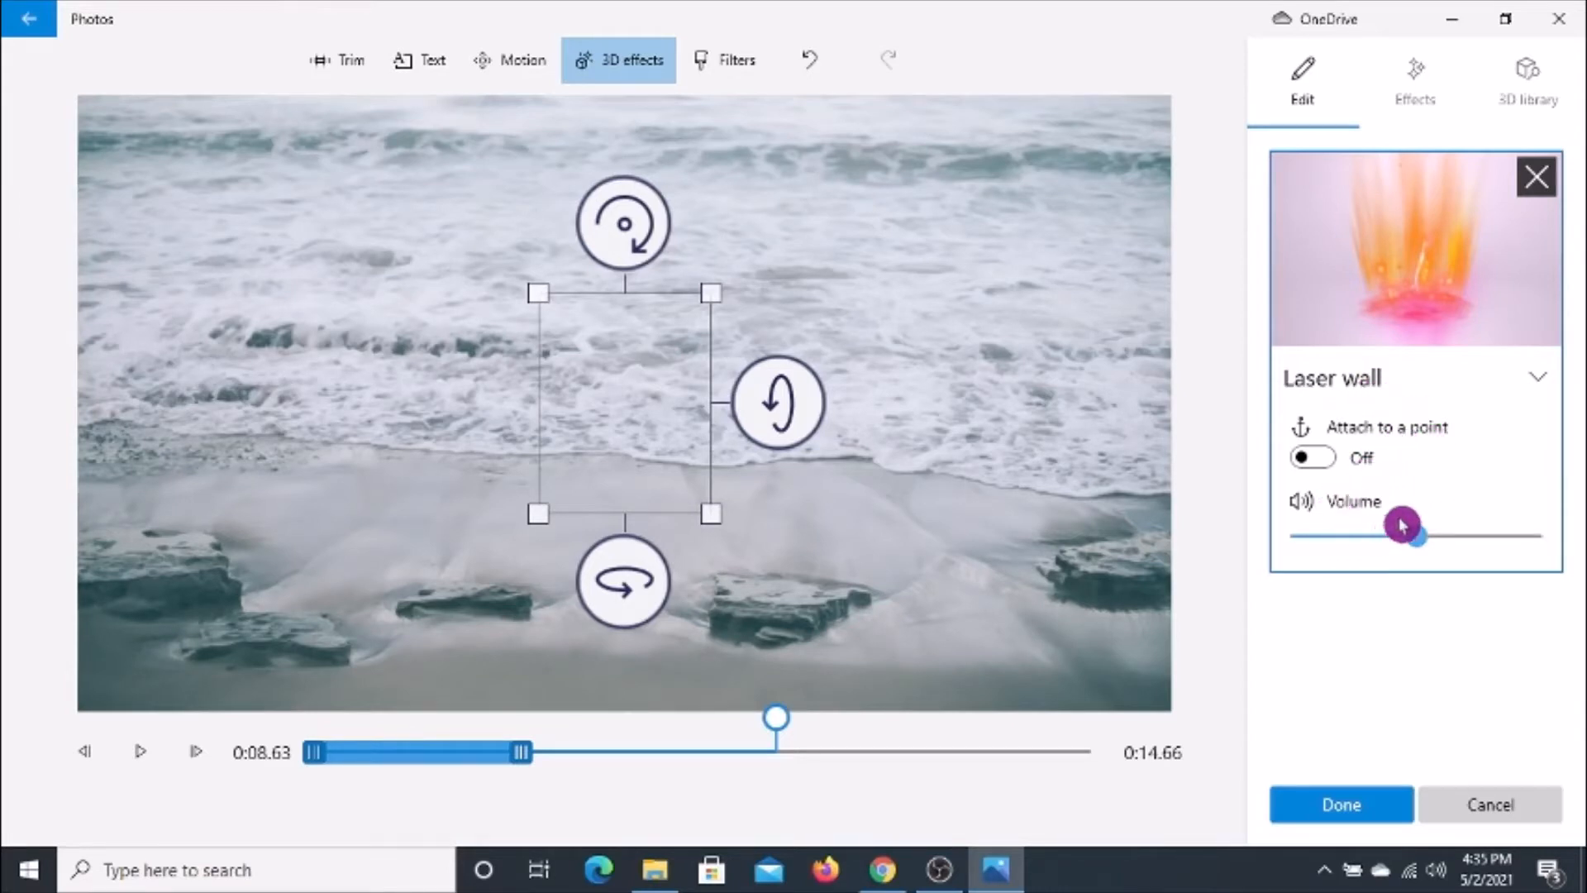
pyautogui.moveTo(1421, 544)
pyautogui.mouseDown()
pyautogui.moveTo(1317, 541)
pyautogui.moveTo(1480, 547)
pyautogui.moveTo(1404, 539)
pyautogui.mouseUp()
pyautogui.click(1537, 189)
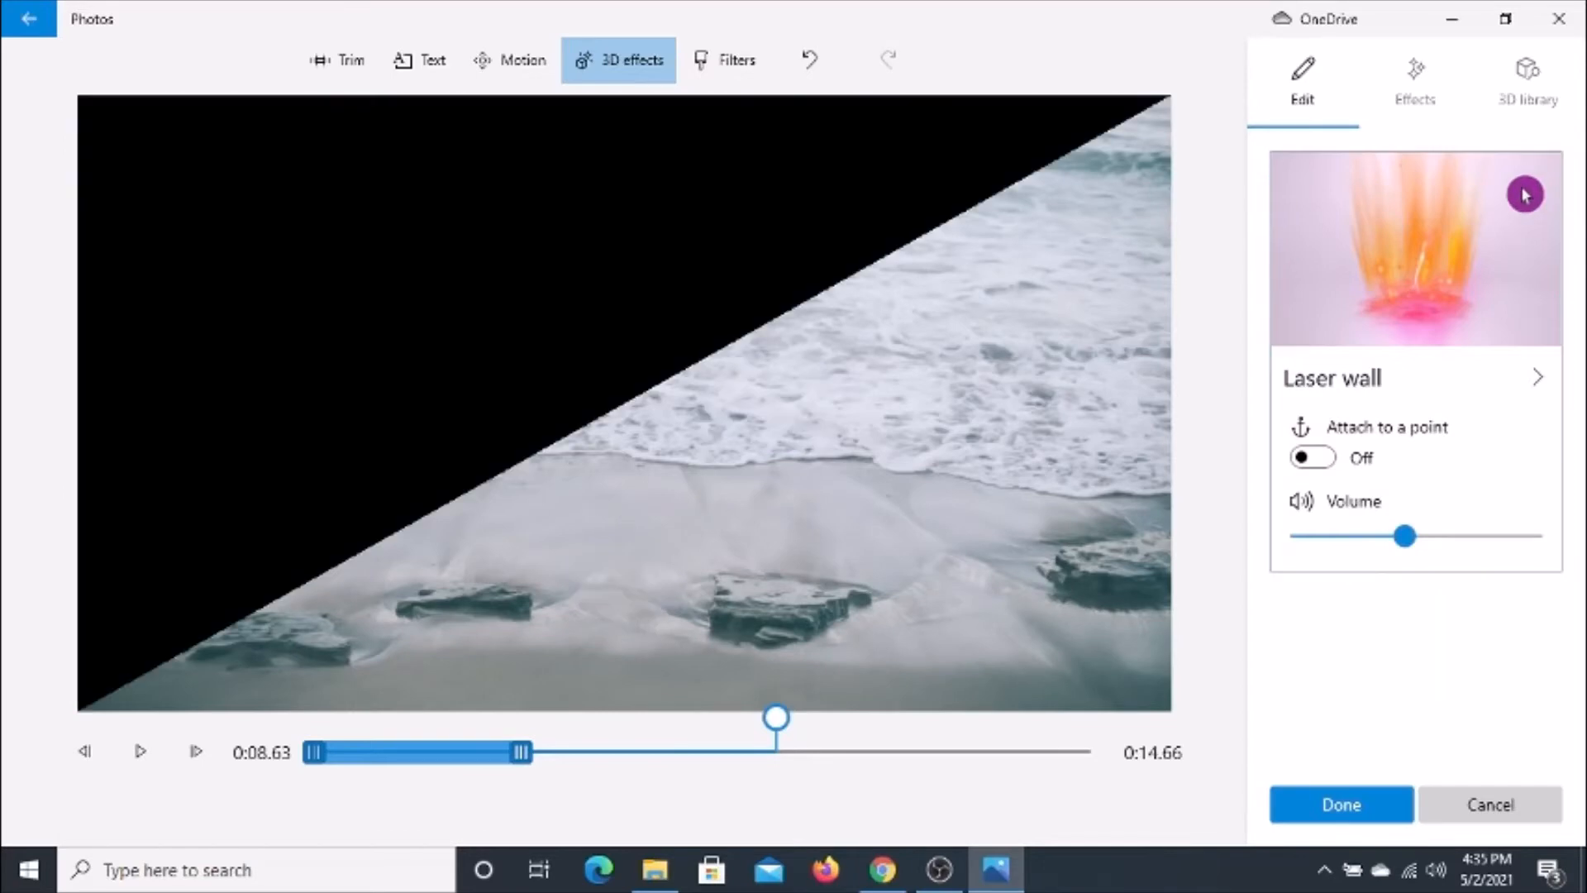
pyautogui.click(1528, 190)
# Try to add the Sedan car from the 3D library's Cars & Vehicles category, cancel its loading, and return to the storyboard.
pyautogui.click(1529, 103)
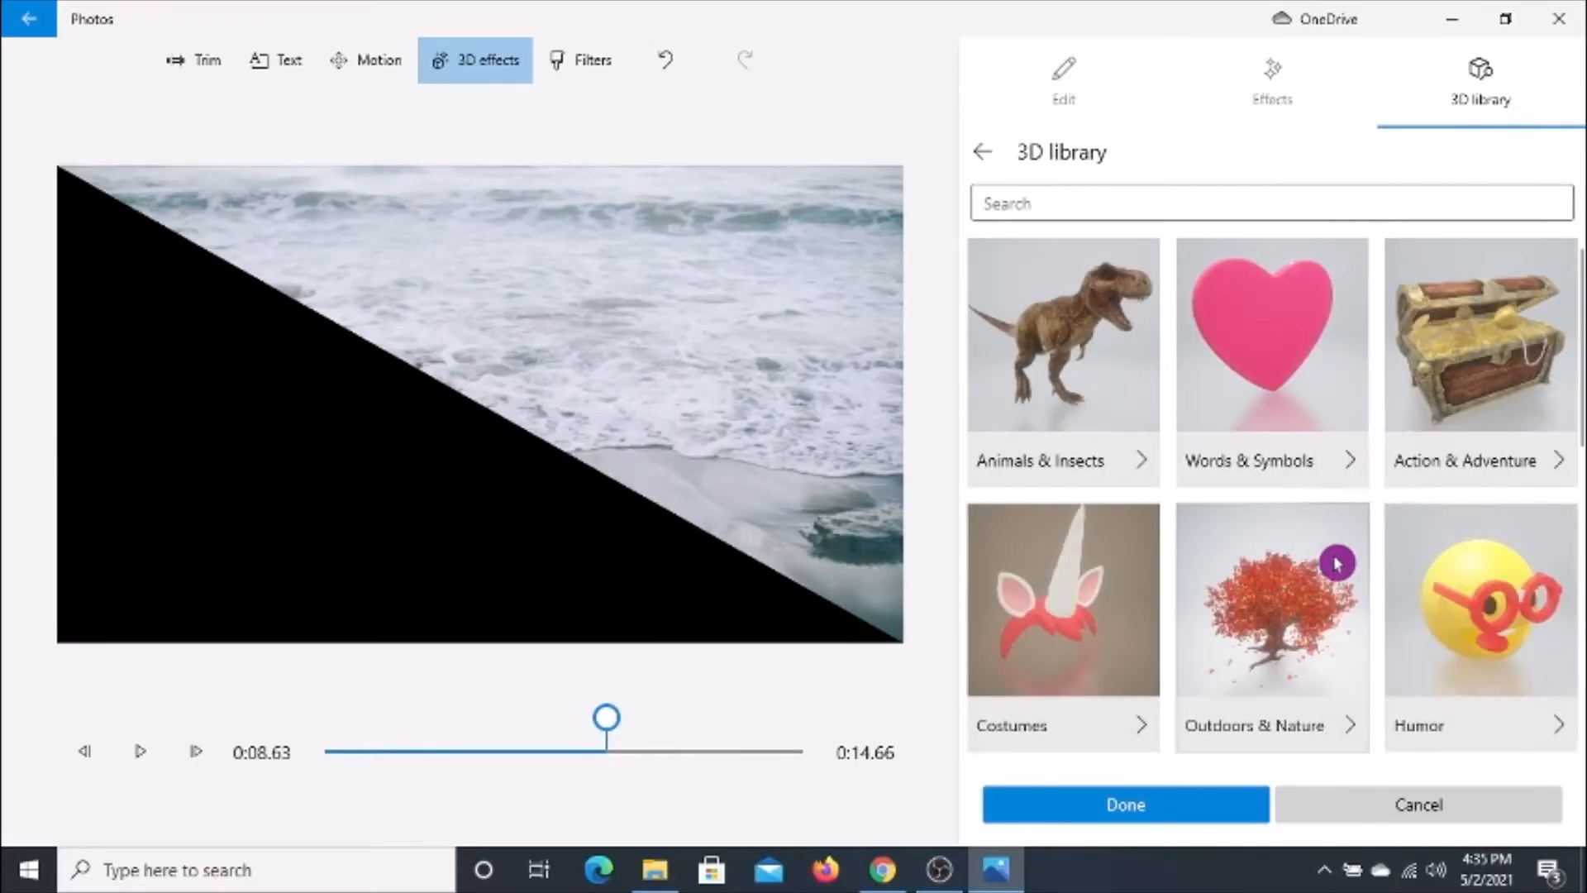
pyautogui.scroll(-5, 1314, 558)
pyautogui.scroll(-4, 1250, 581)
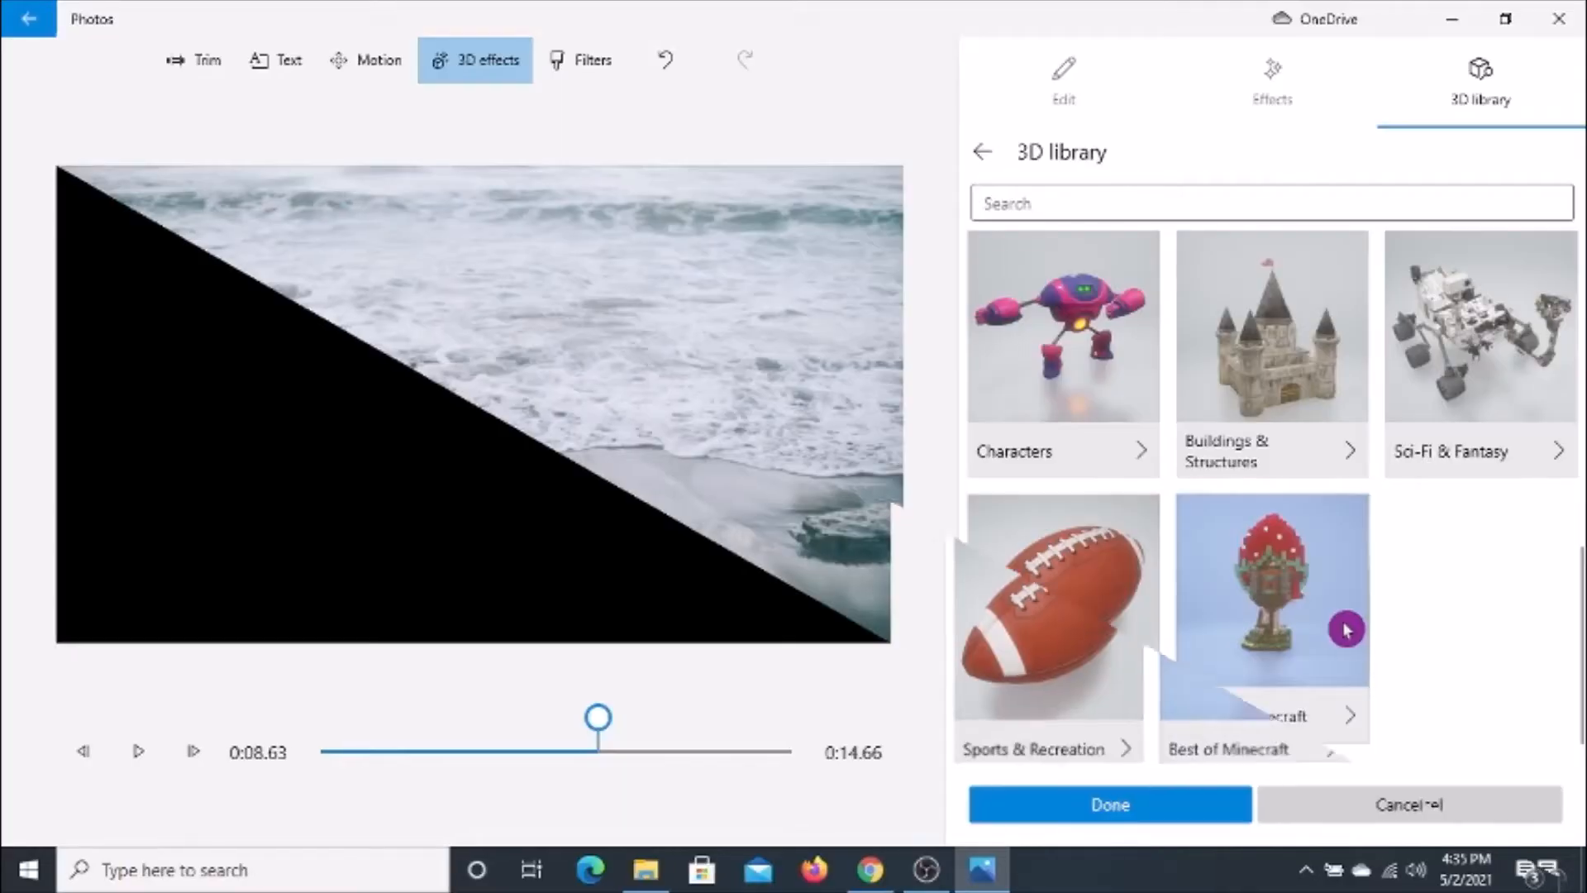
pyautogui.scroll(4, 1350, 622)
pyautogui.scroll(3, 1359, 620)
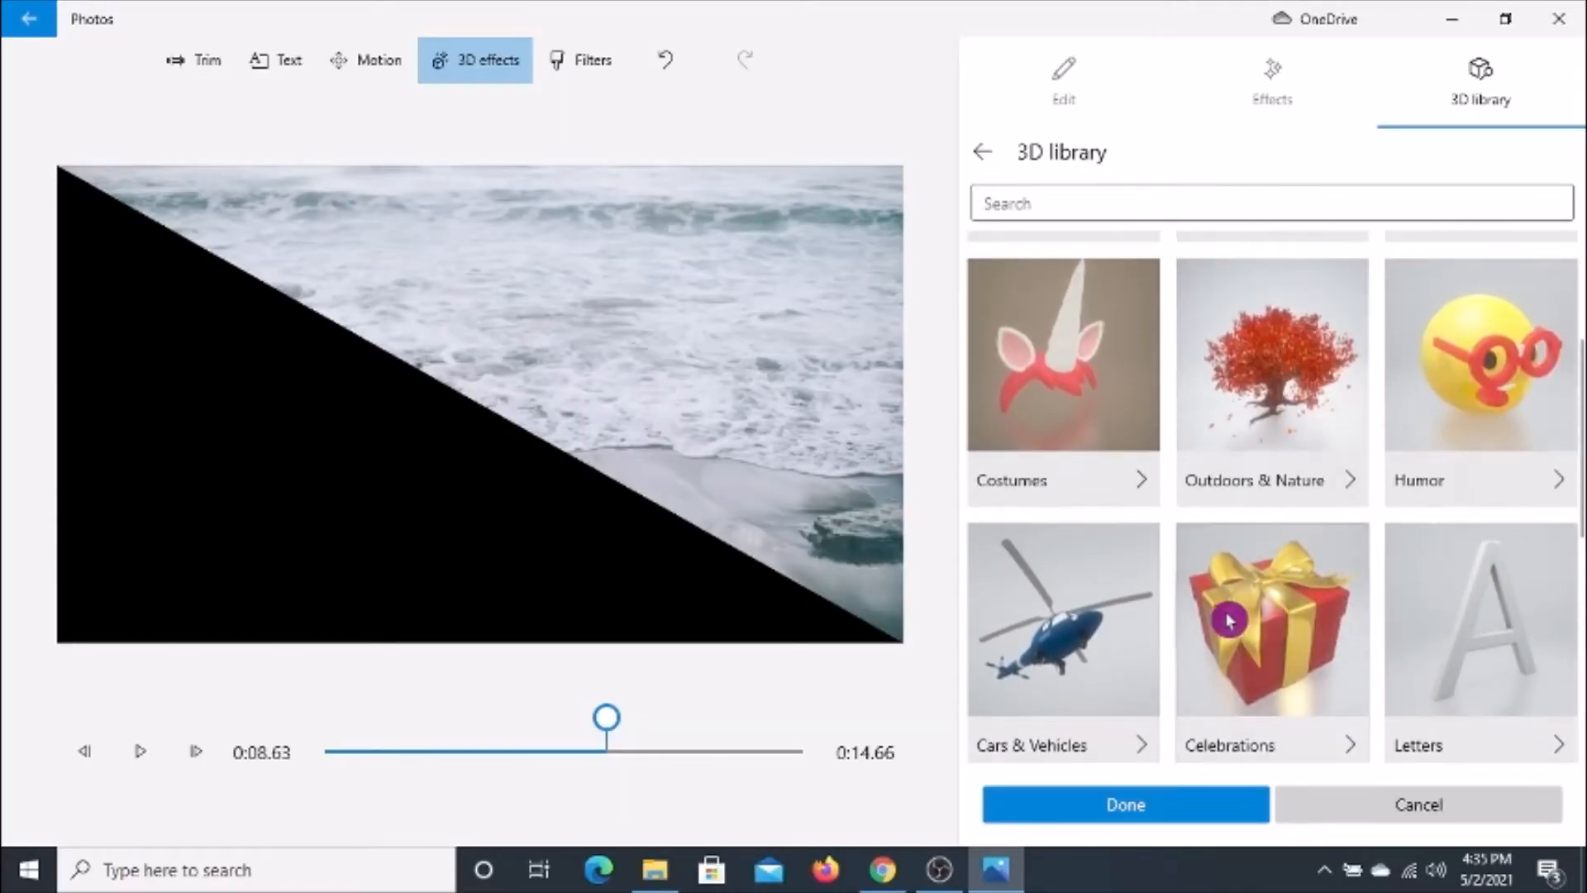
pyautogui.click(1139, 642)
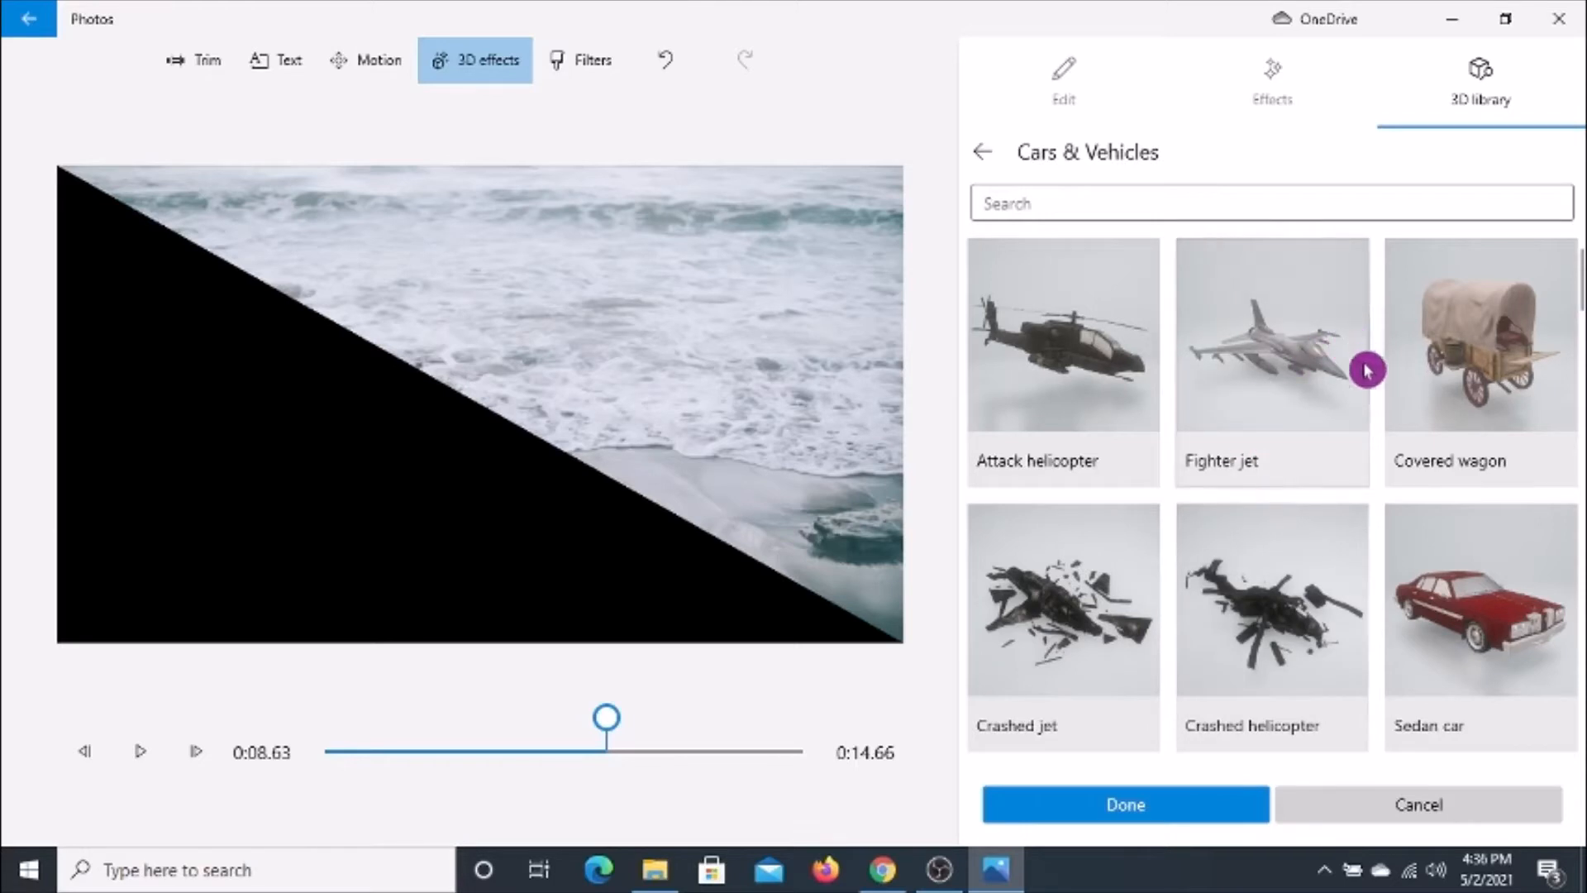
pyautogui.scroll(-2, 1201, 585)
pyautogui.scroll(-3, 1314, 563)
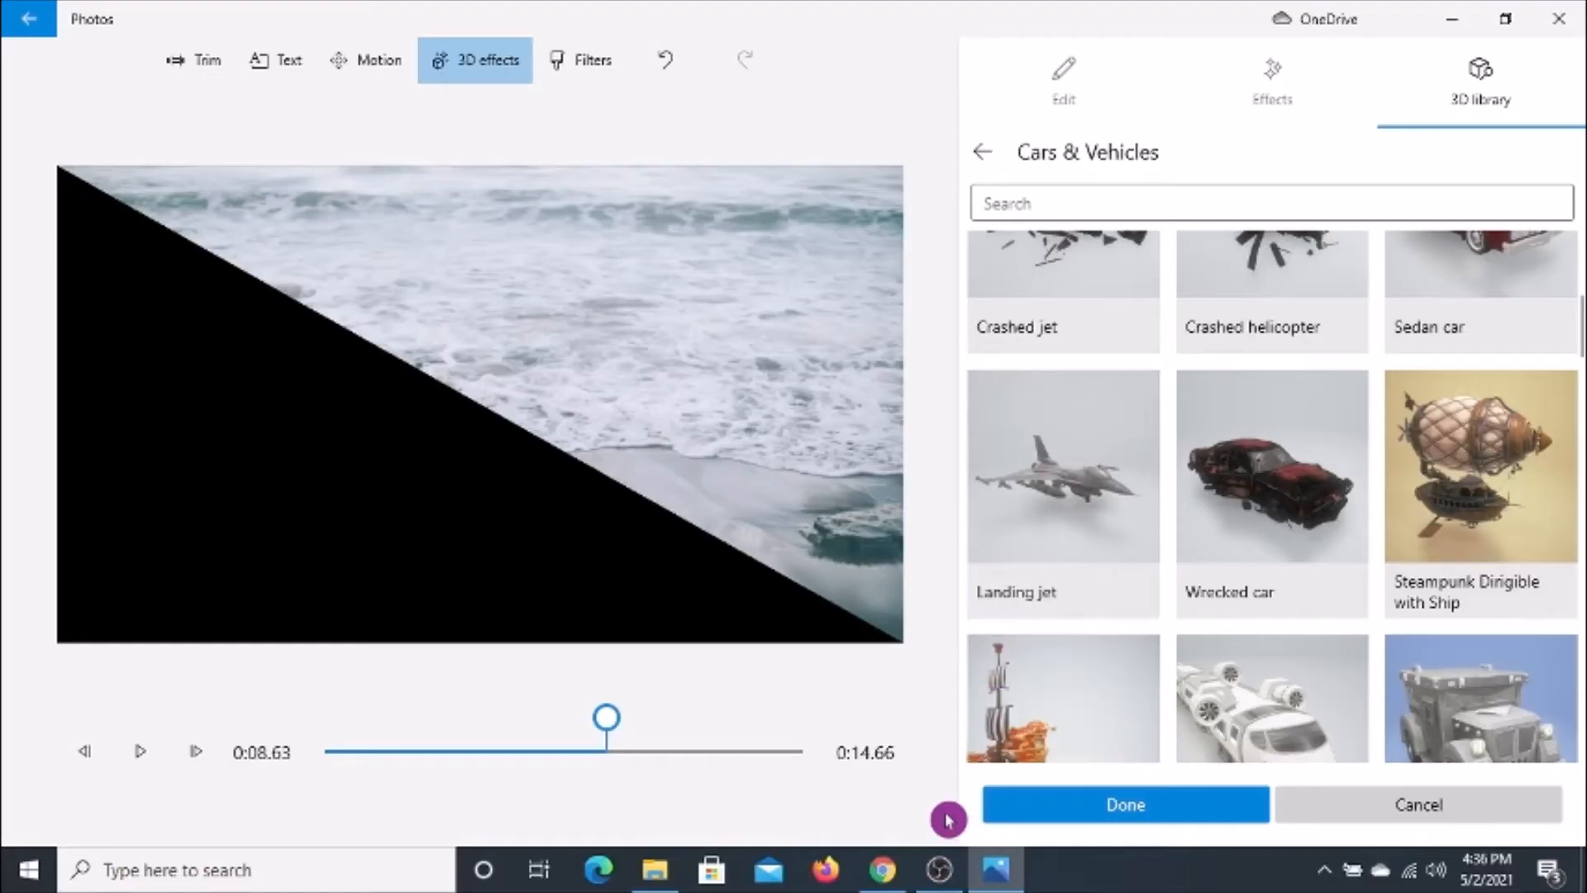
pyautogui.scroll(4, 1112, 534)
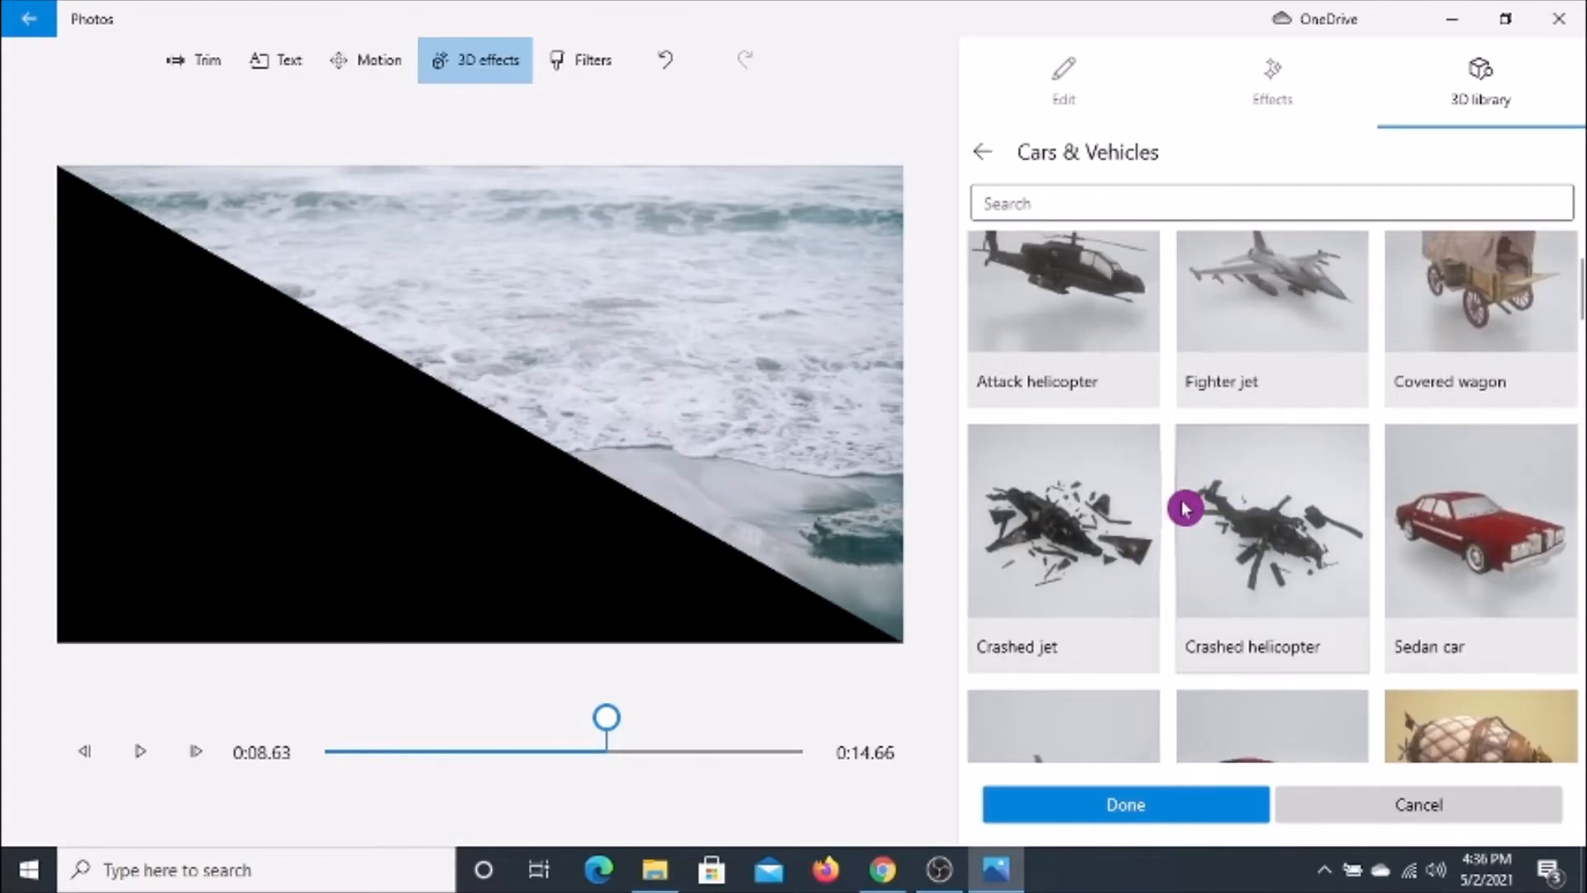
pyautogui.click(1494, 535)
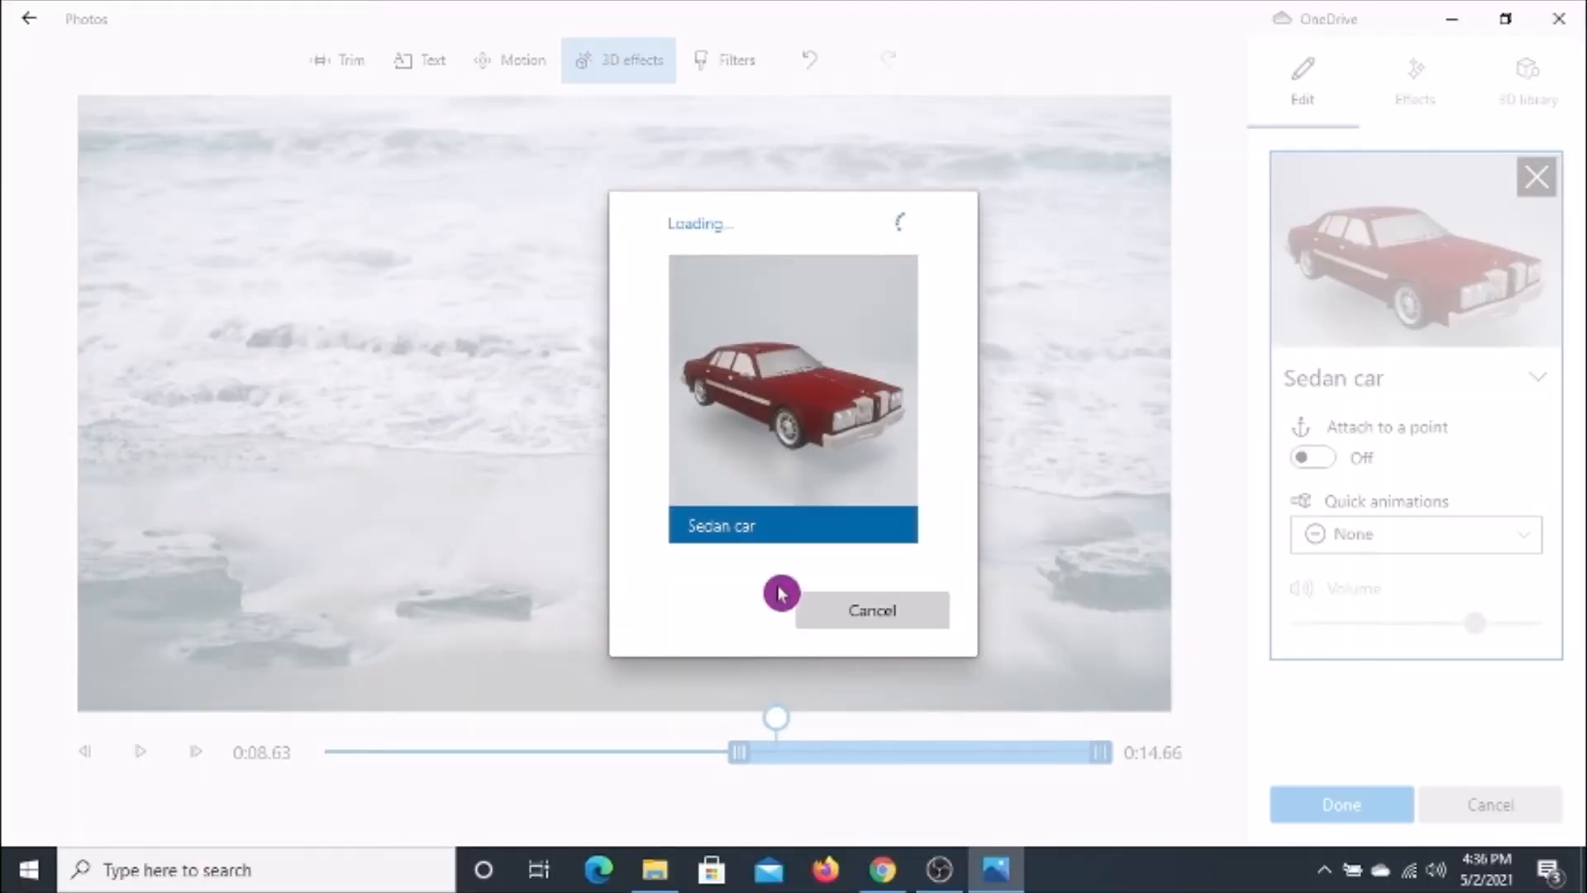
pyautogui.click(898, 618)
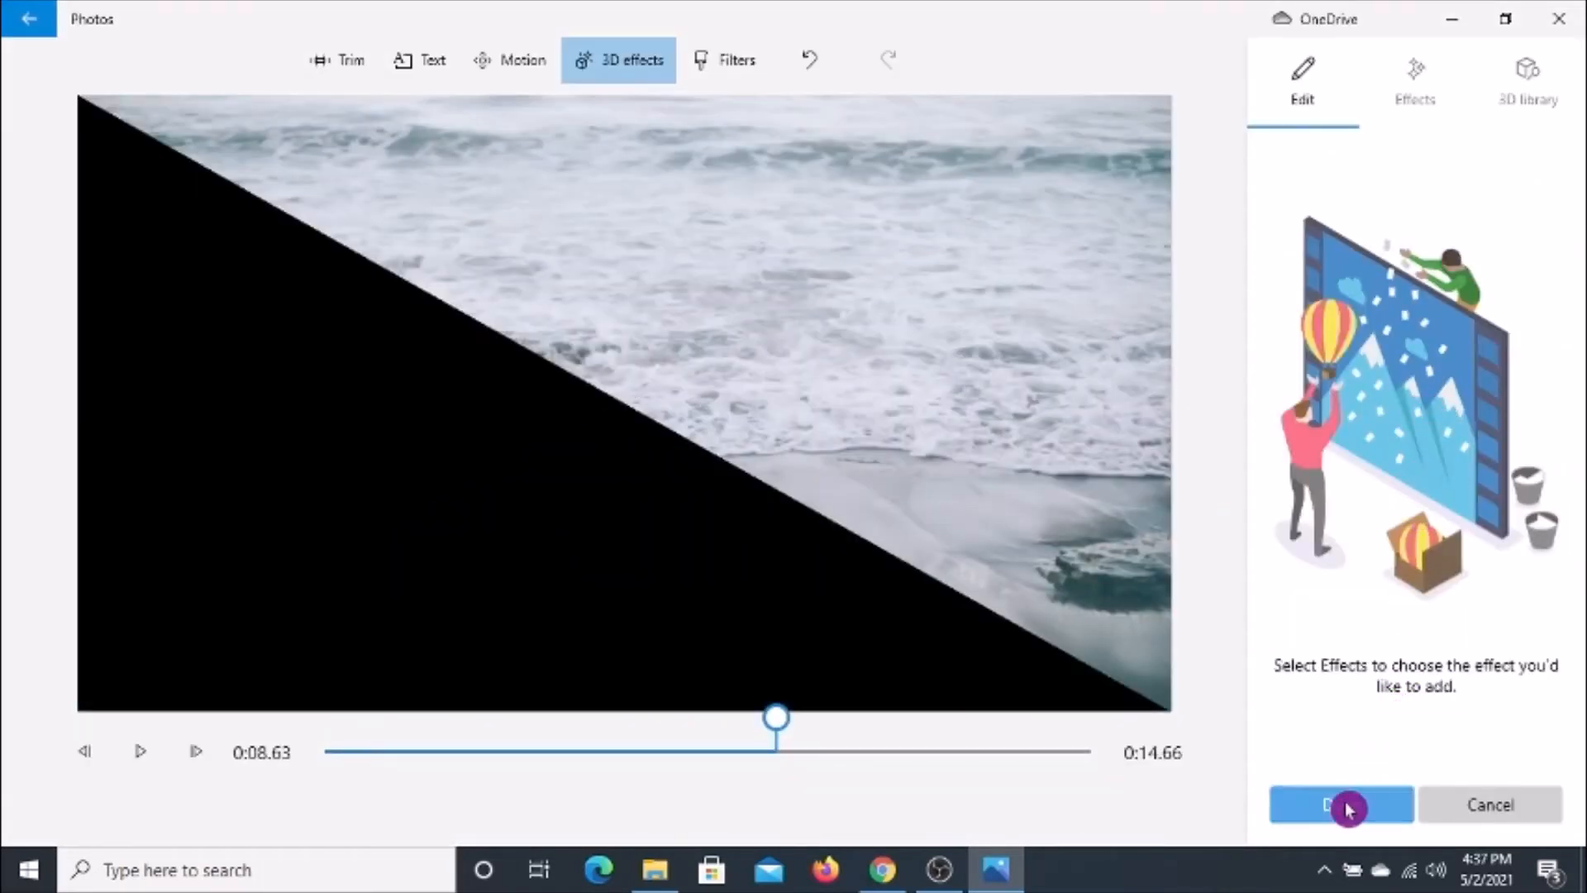
pyautogui.click(1347, 806)
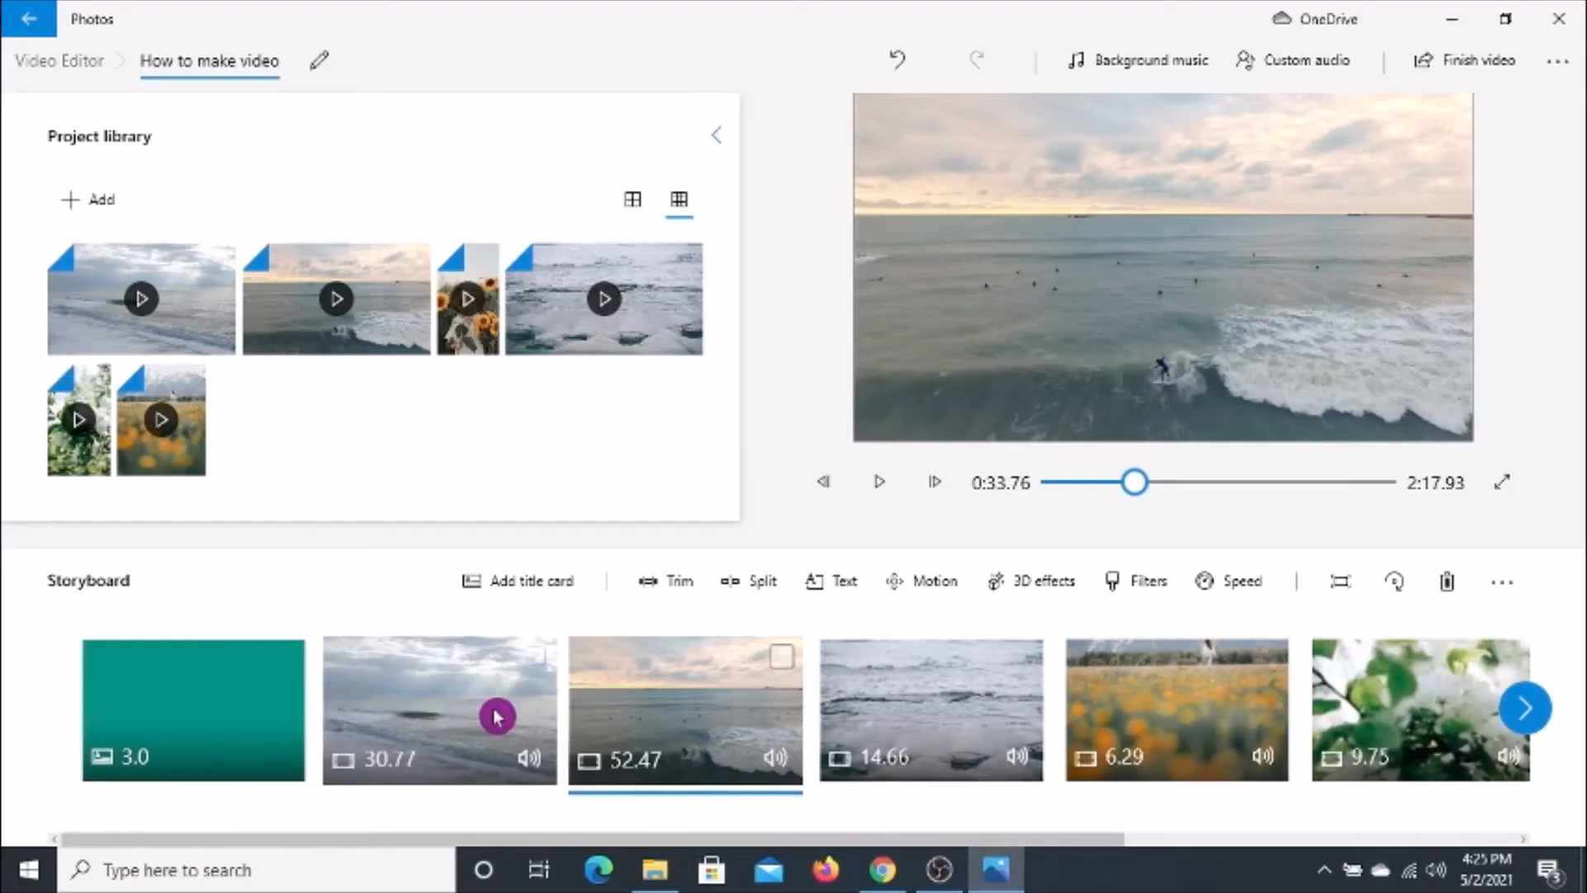
# Add the text "Nice sea" to the 30.77-second sea clip on the storyboard.
pyautogui.click(497, 715)
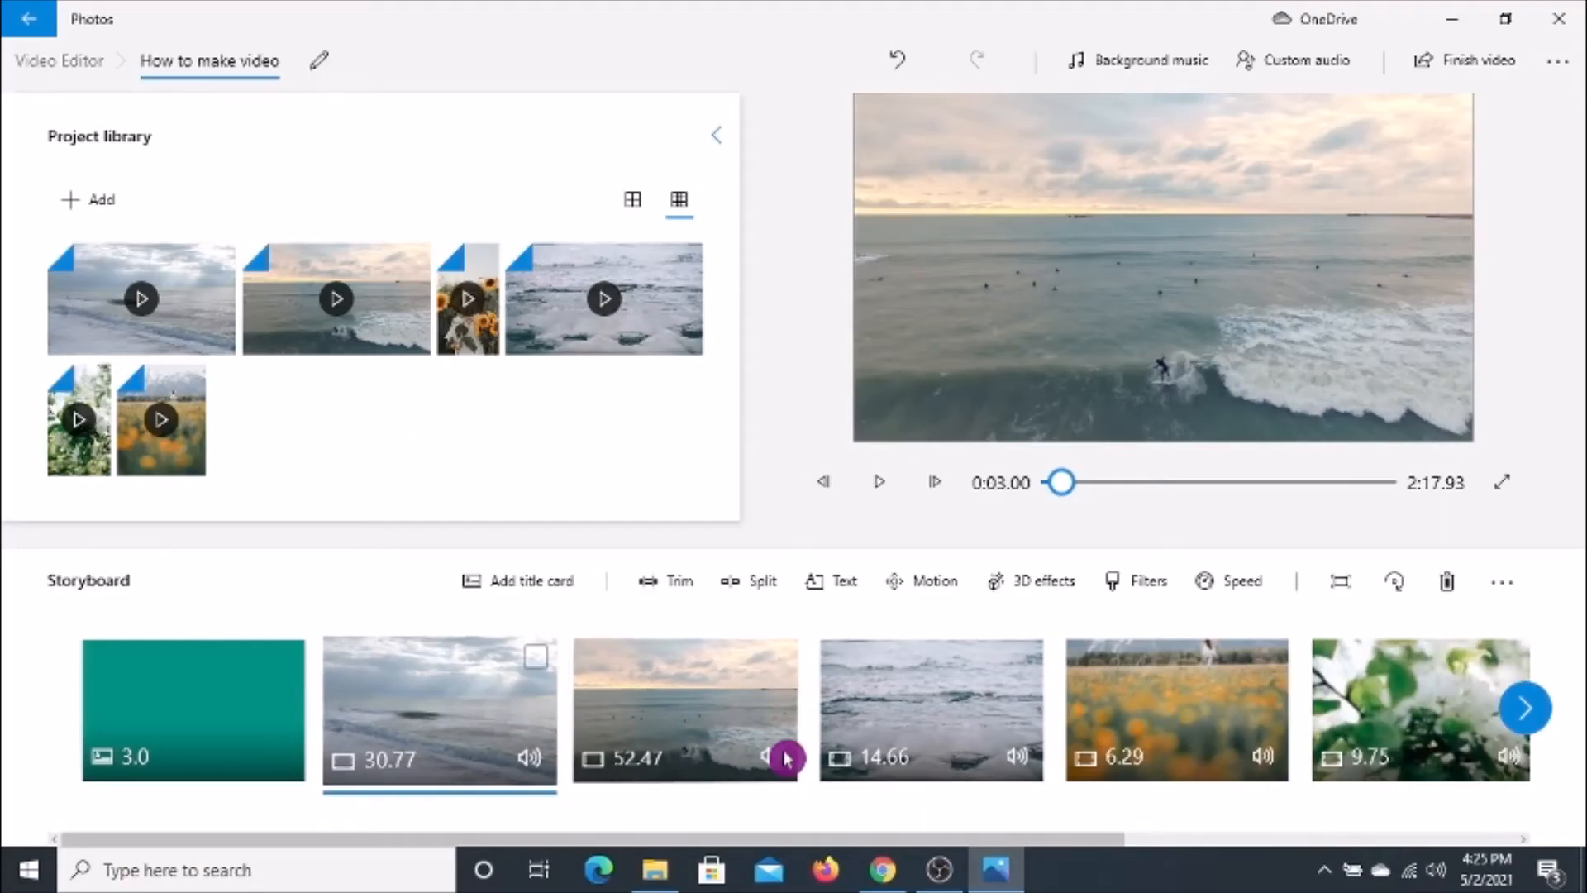
pyautogui.click(942, 751)
pyautogui.click(702, 727)
pyautogui.click(510, 722)
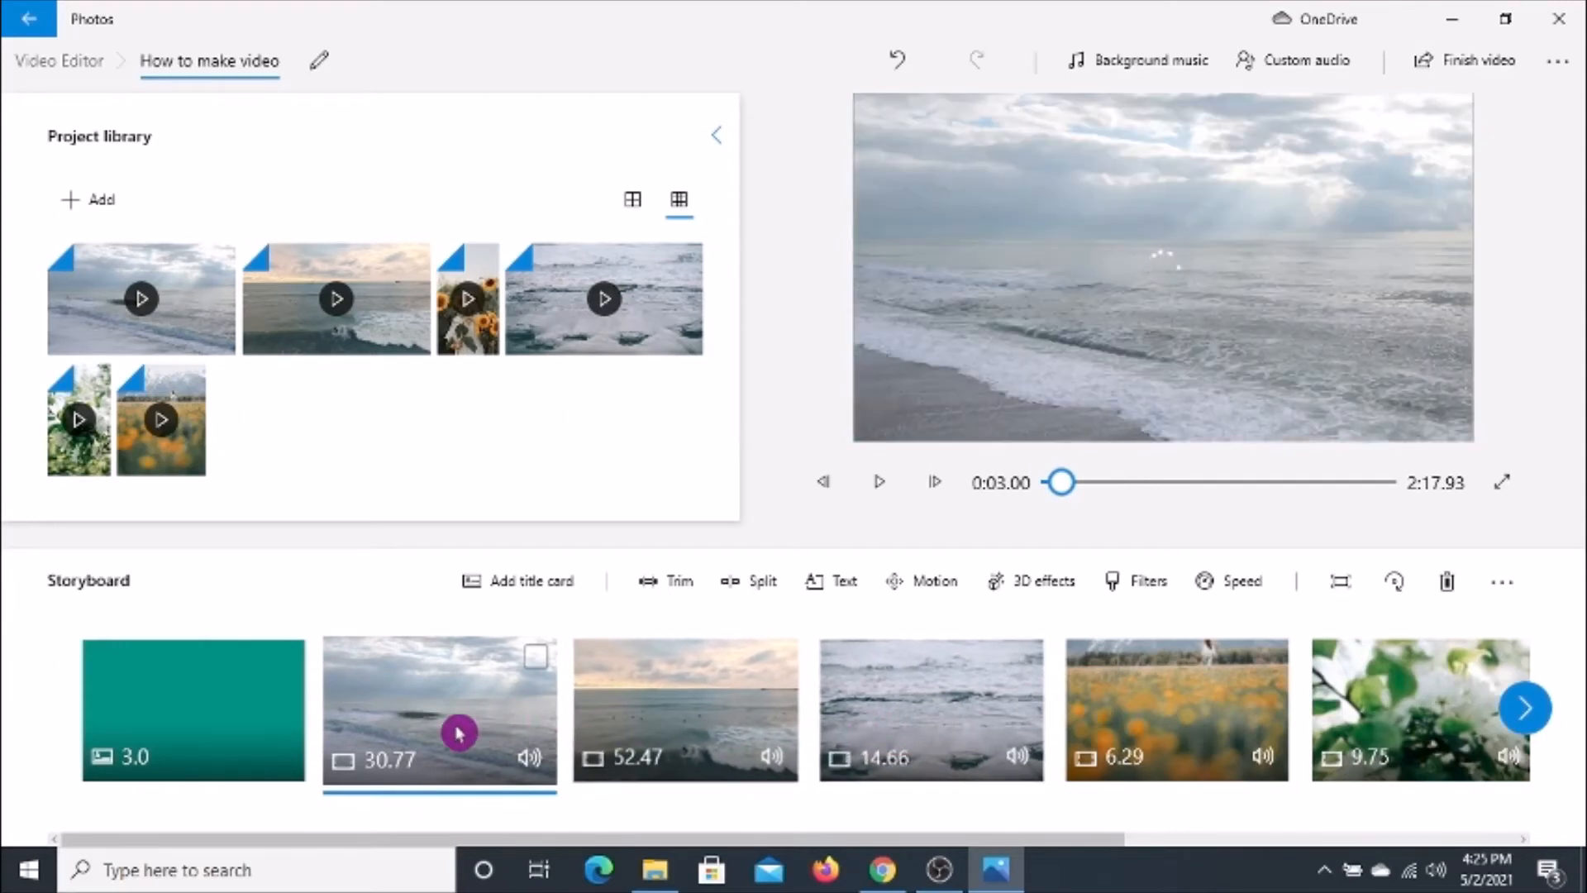
pyautogui.click(837, 586)
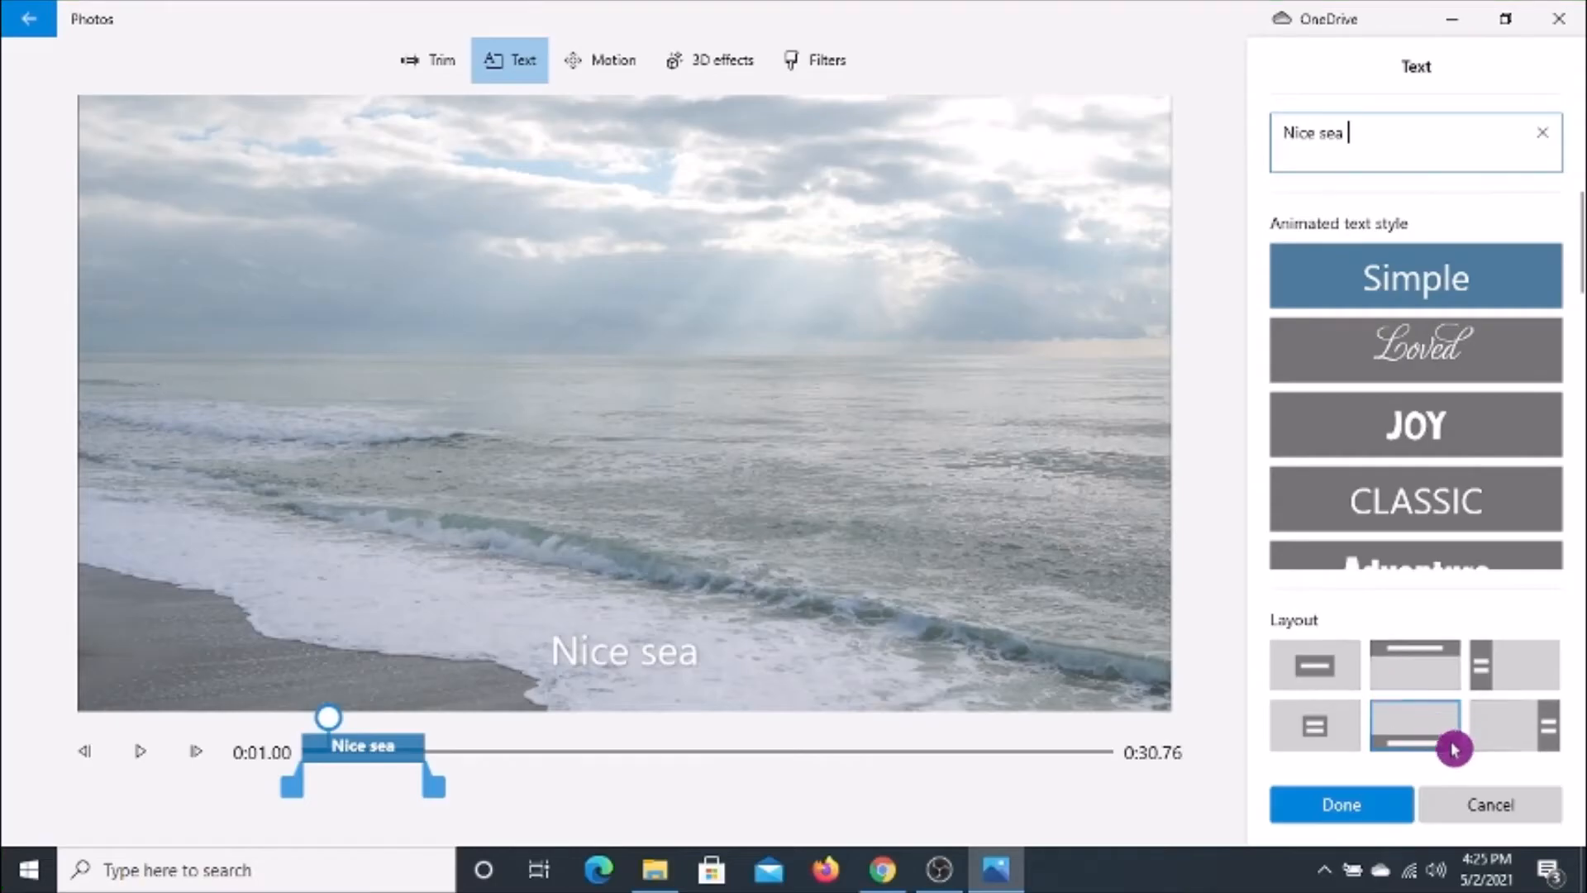
# Try the Top and Title 1 layouts for the "Nice sea" text, and set the Left layout.
pyautogui.click(1418, 671)
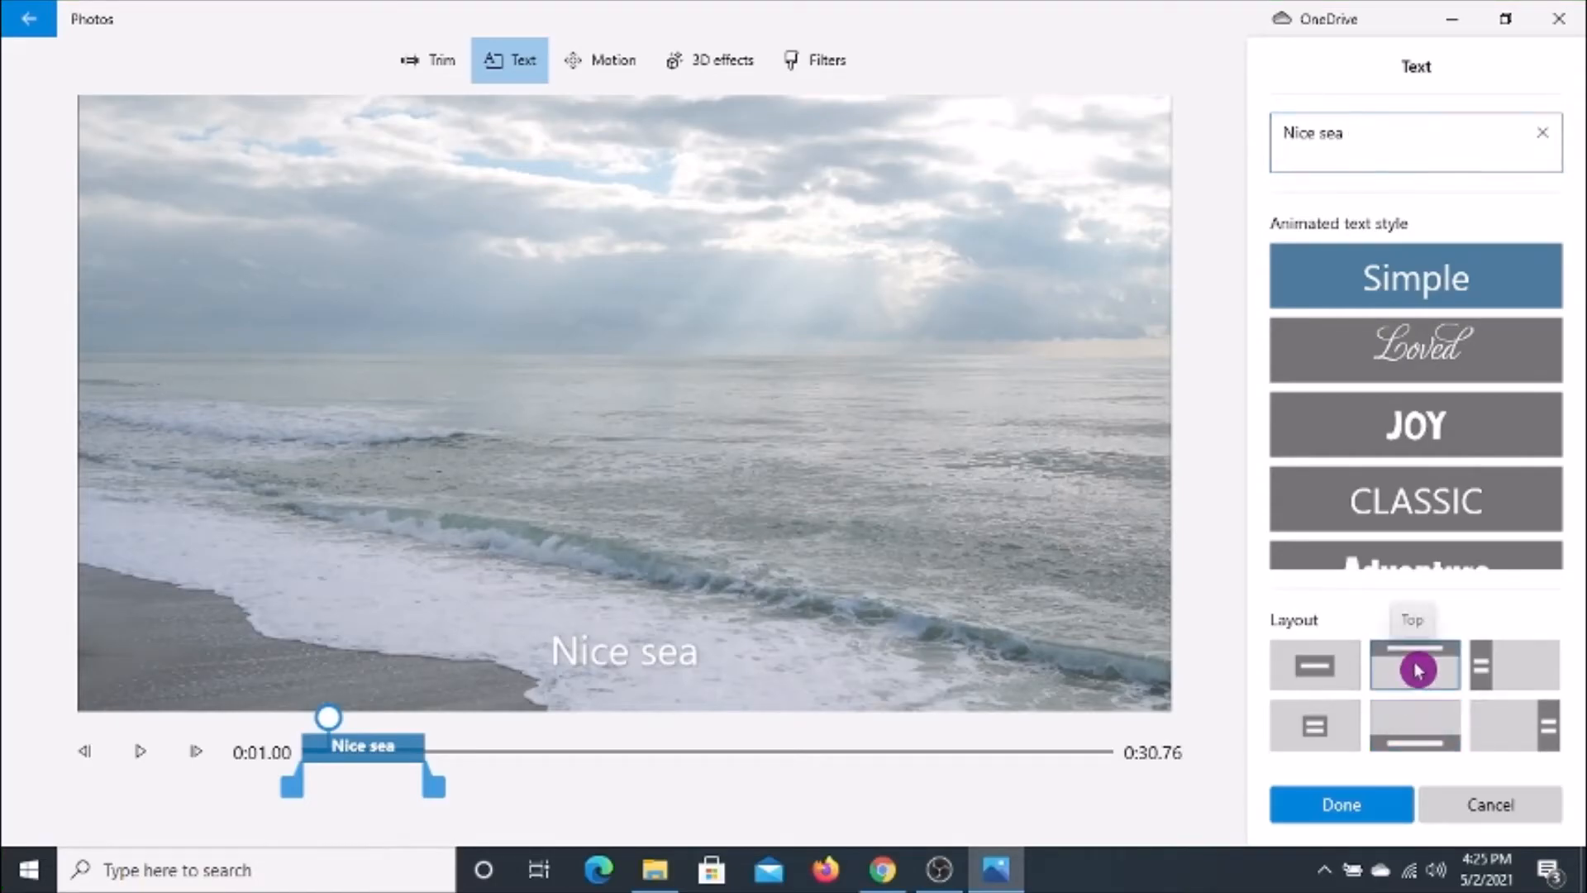
pyautogui.click(1331, 686)
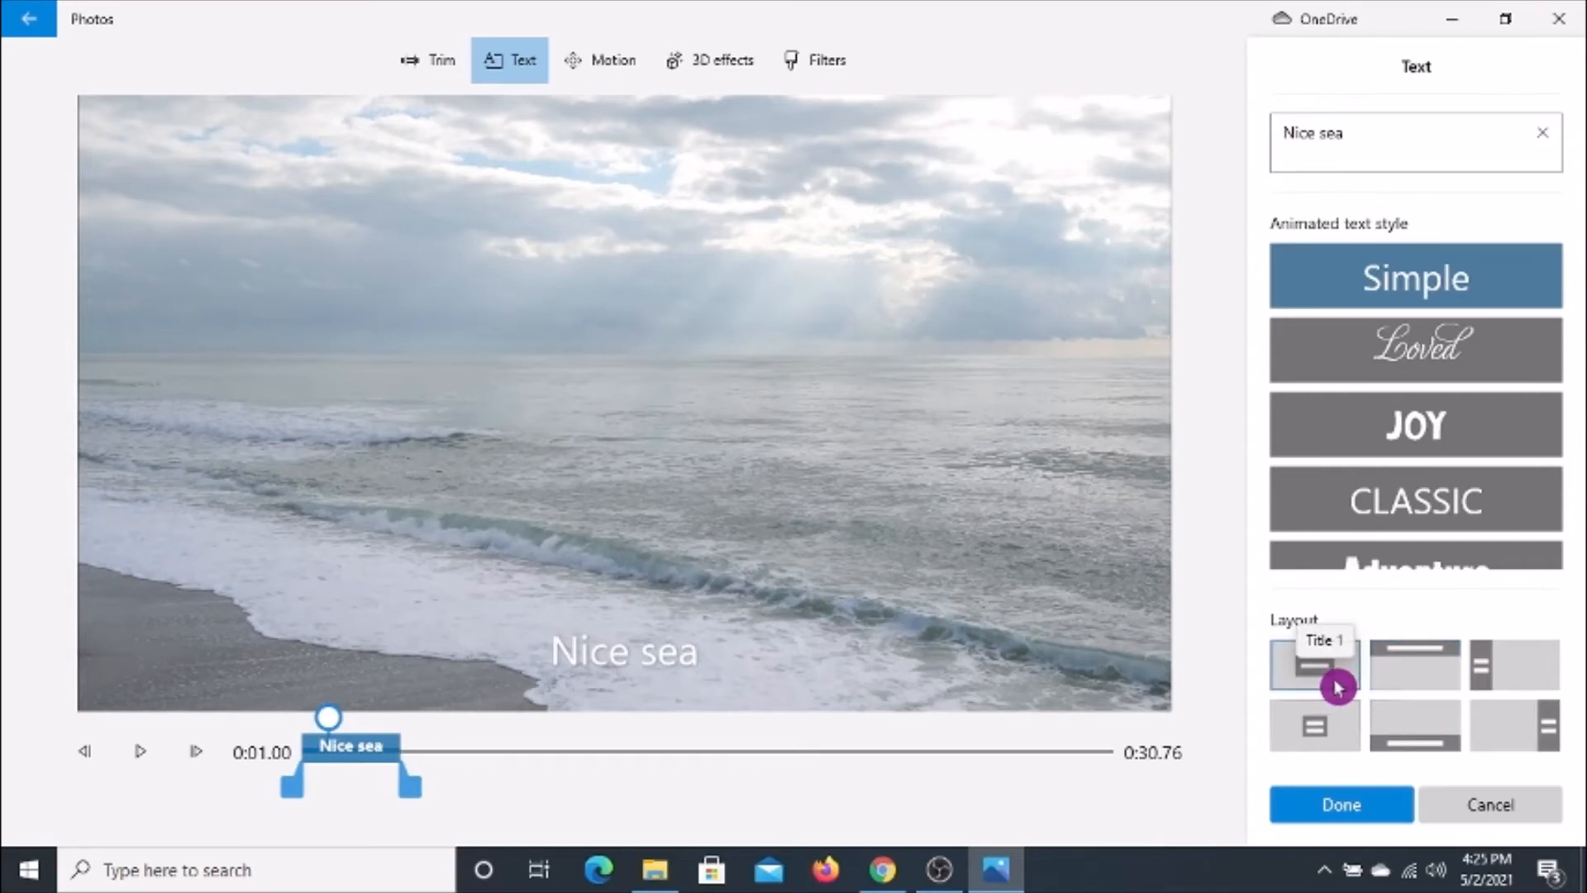
pyautogui.click(1526, 671)
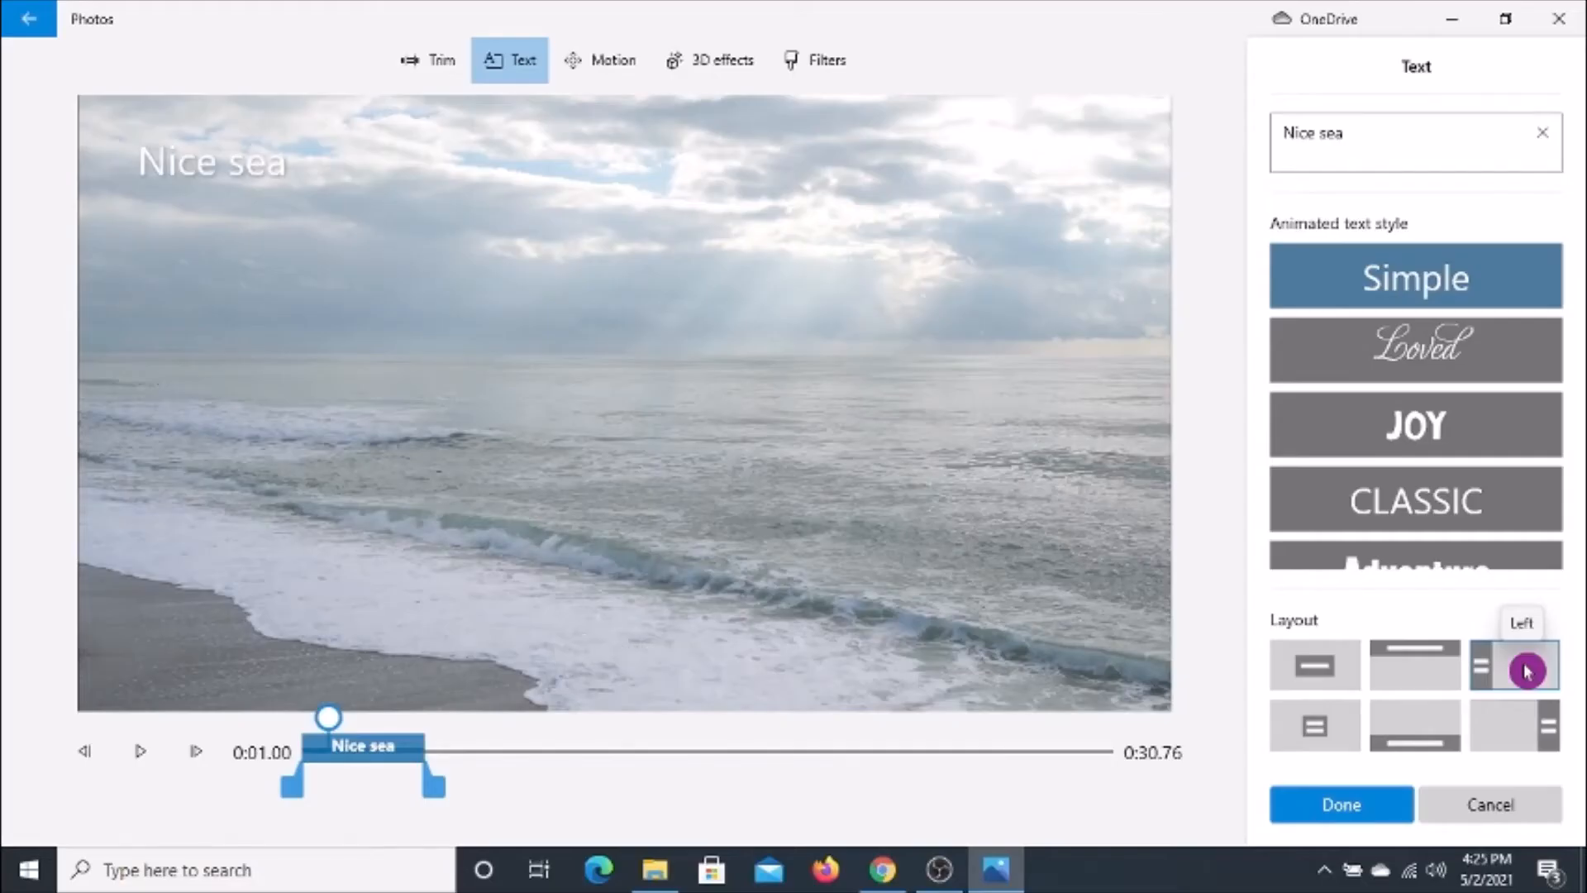
# Try the Cinema, Bold and Fresh animated styles on the "Nice sea" text, and apply the Boom style.
pyautogui.scroll(-9, 1466, 438)
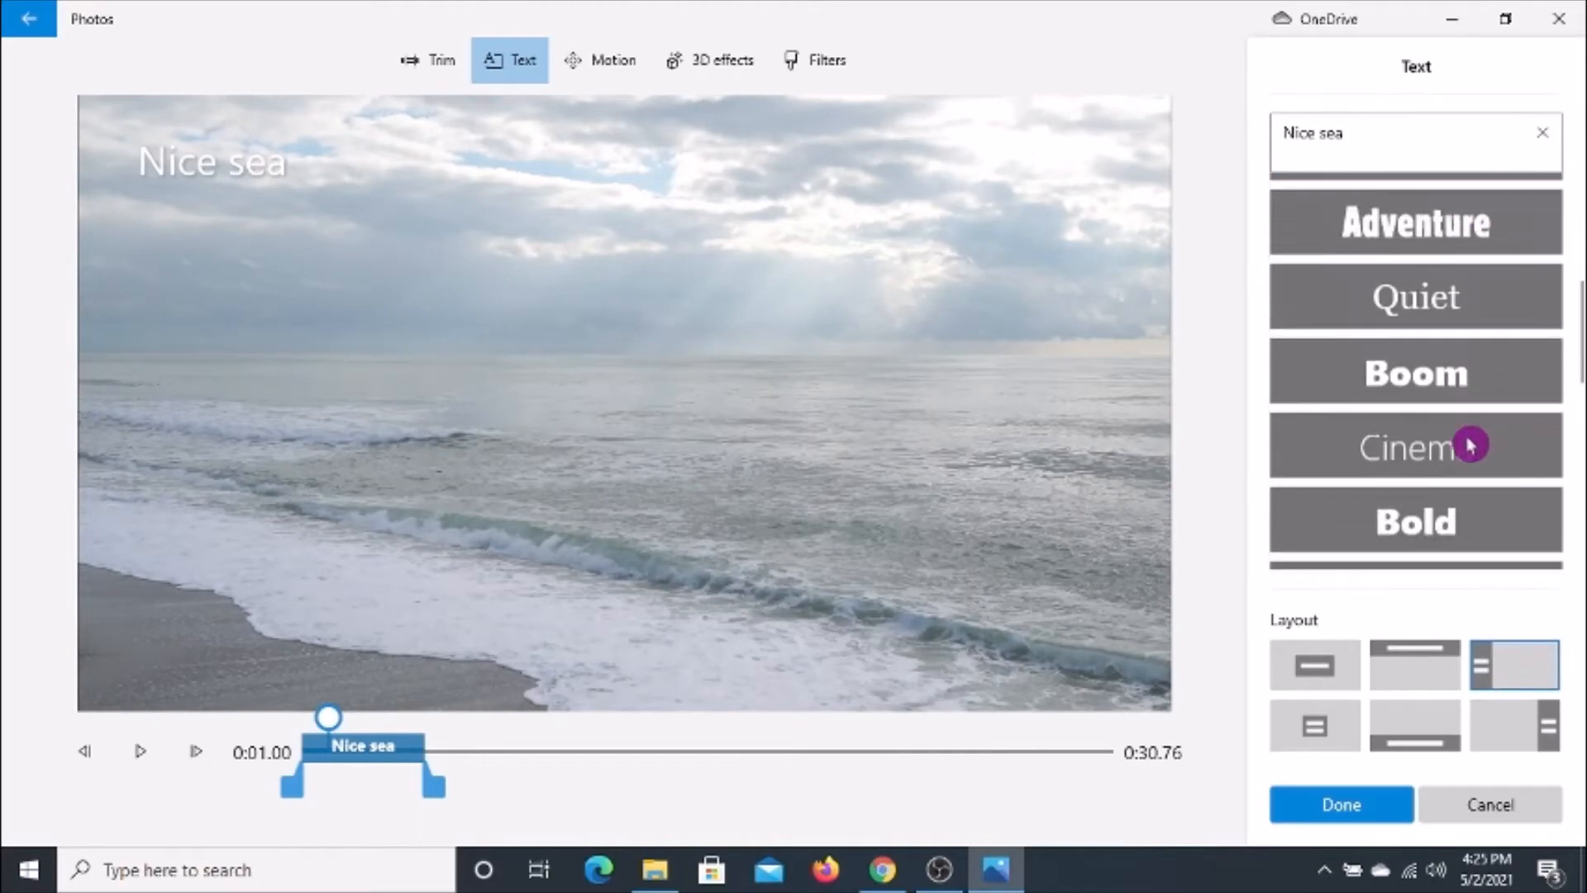
pyautogui.scroll(-2, 1477, 455)
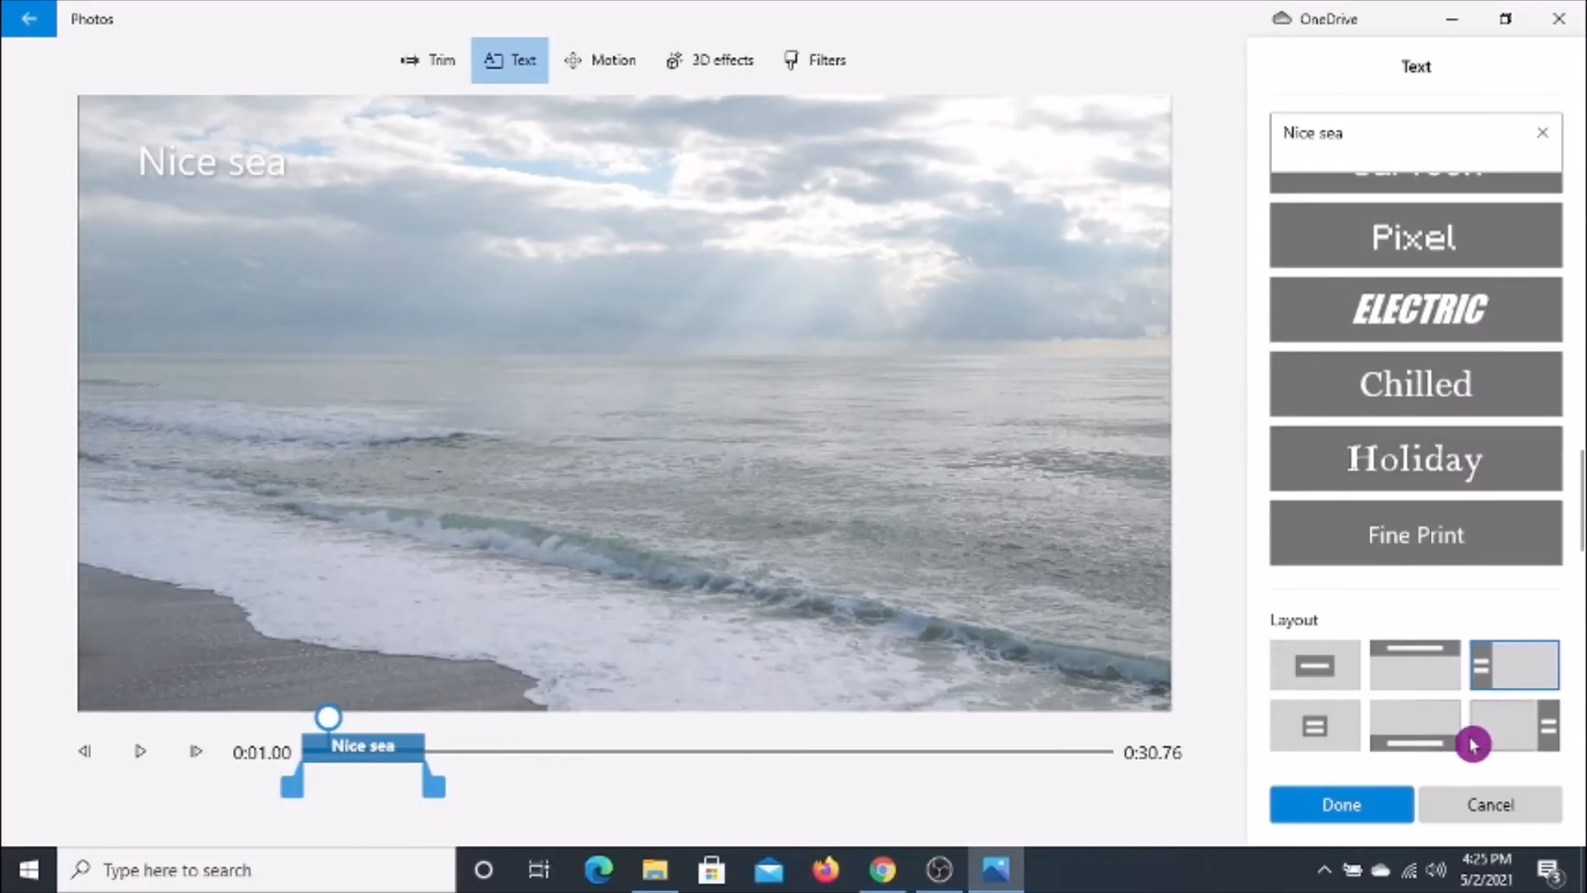
pyautogui.scroll(6, 1454, 529)
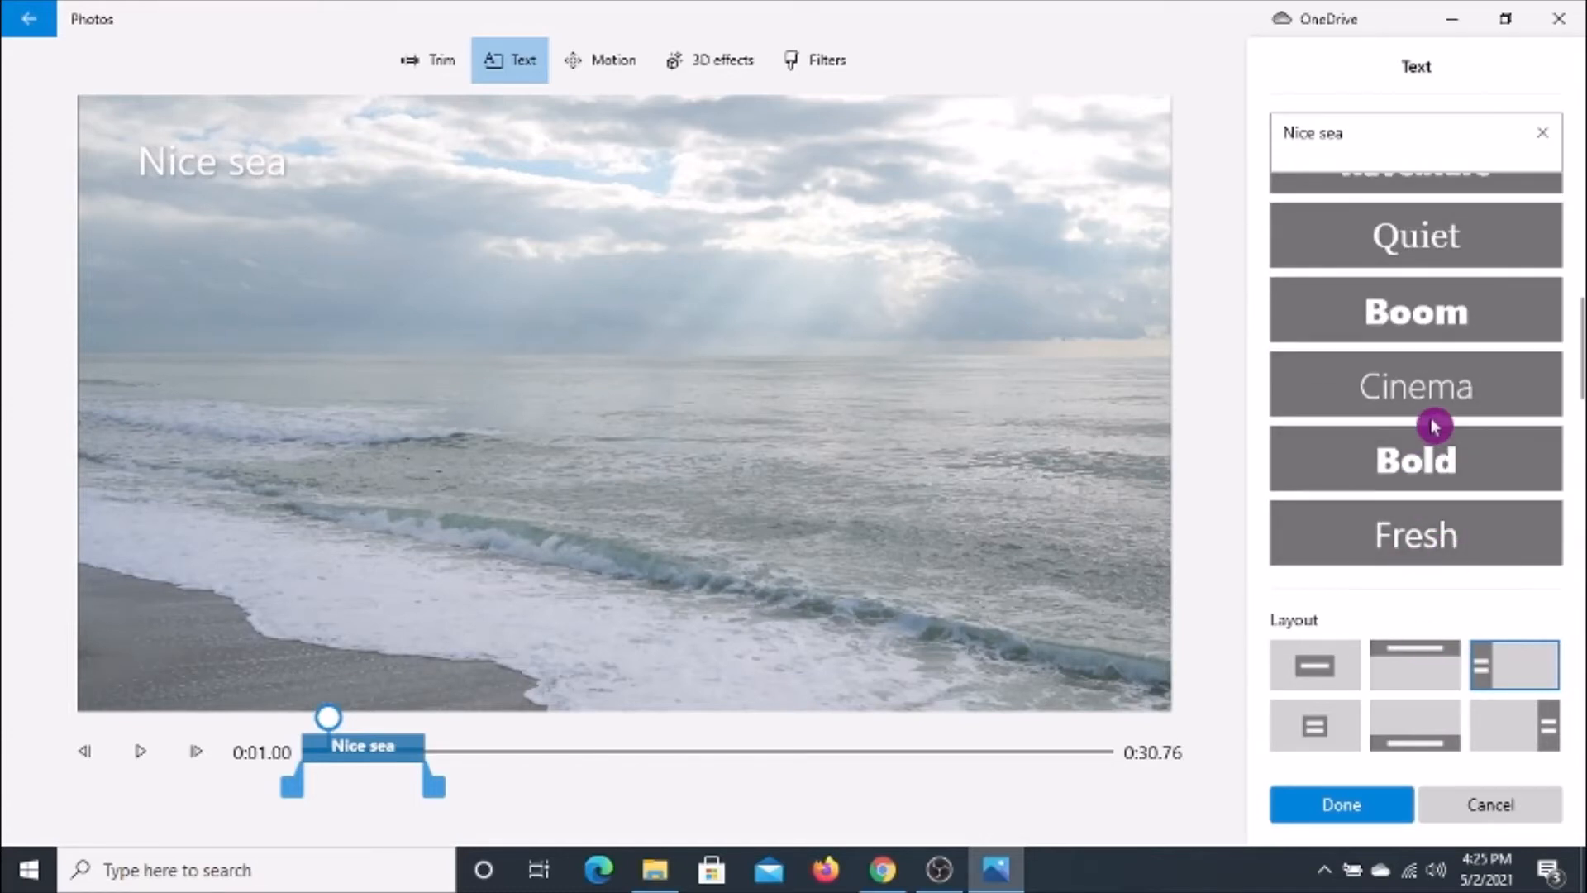
pyautogui.click(1442, 393)
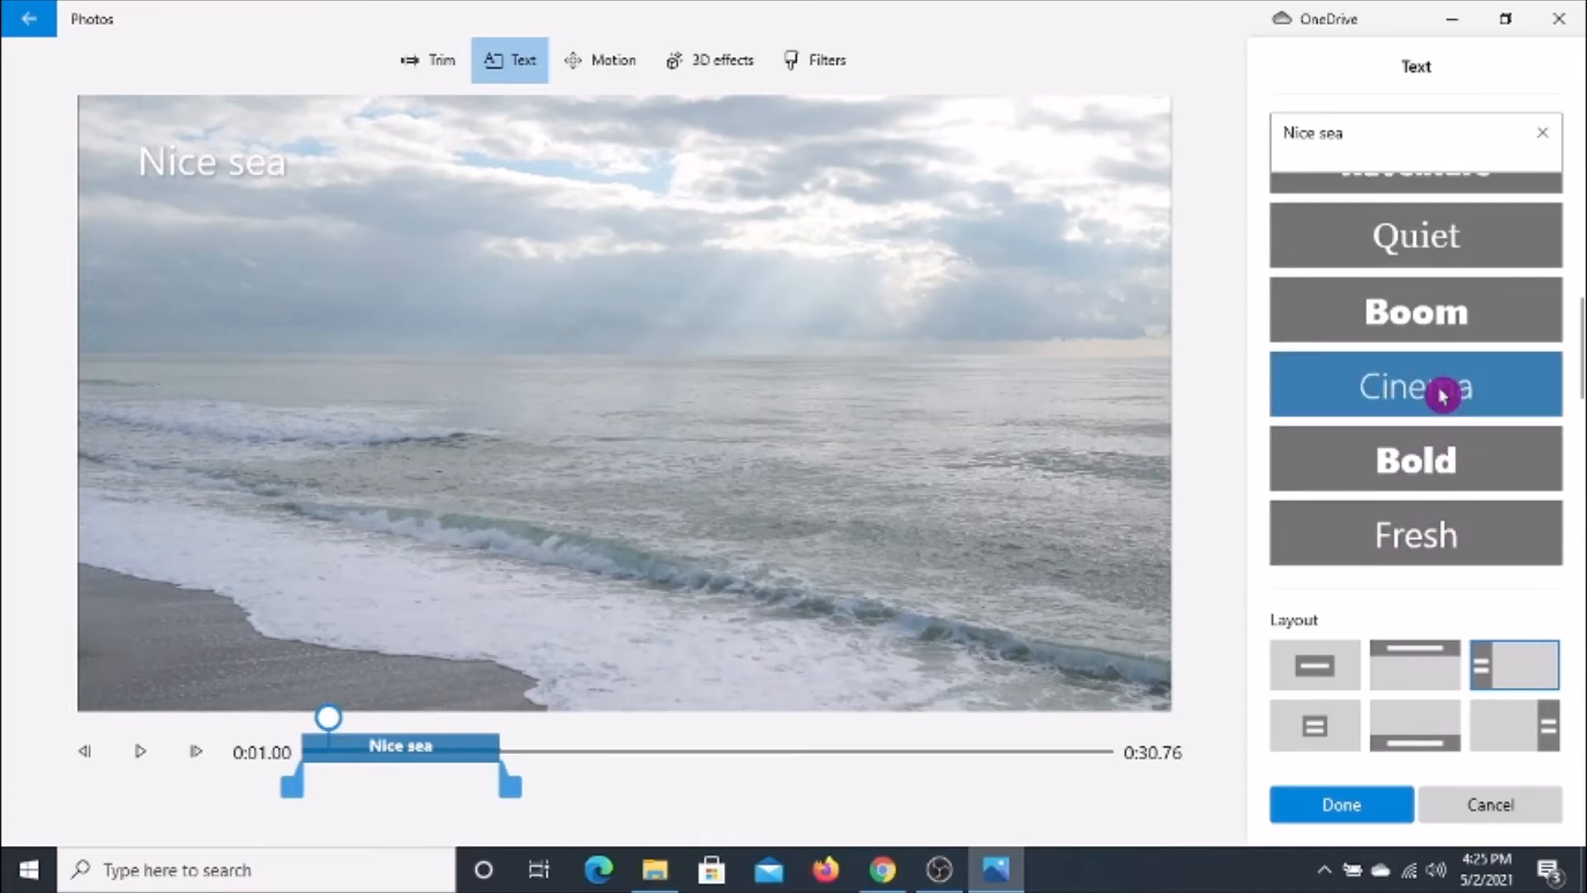
pyautogui.click(1417, 458)
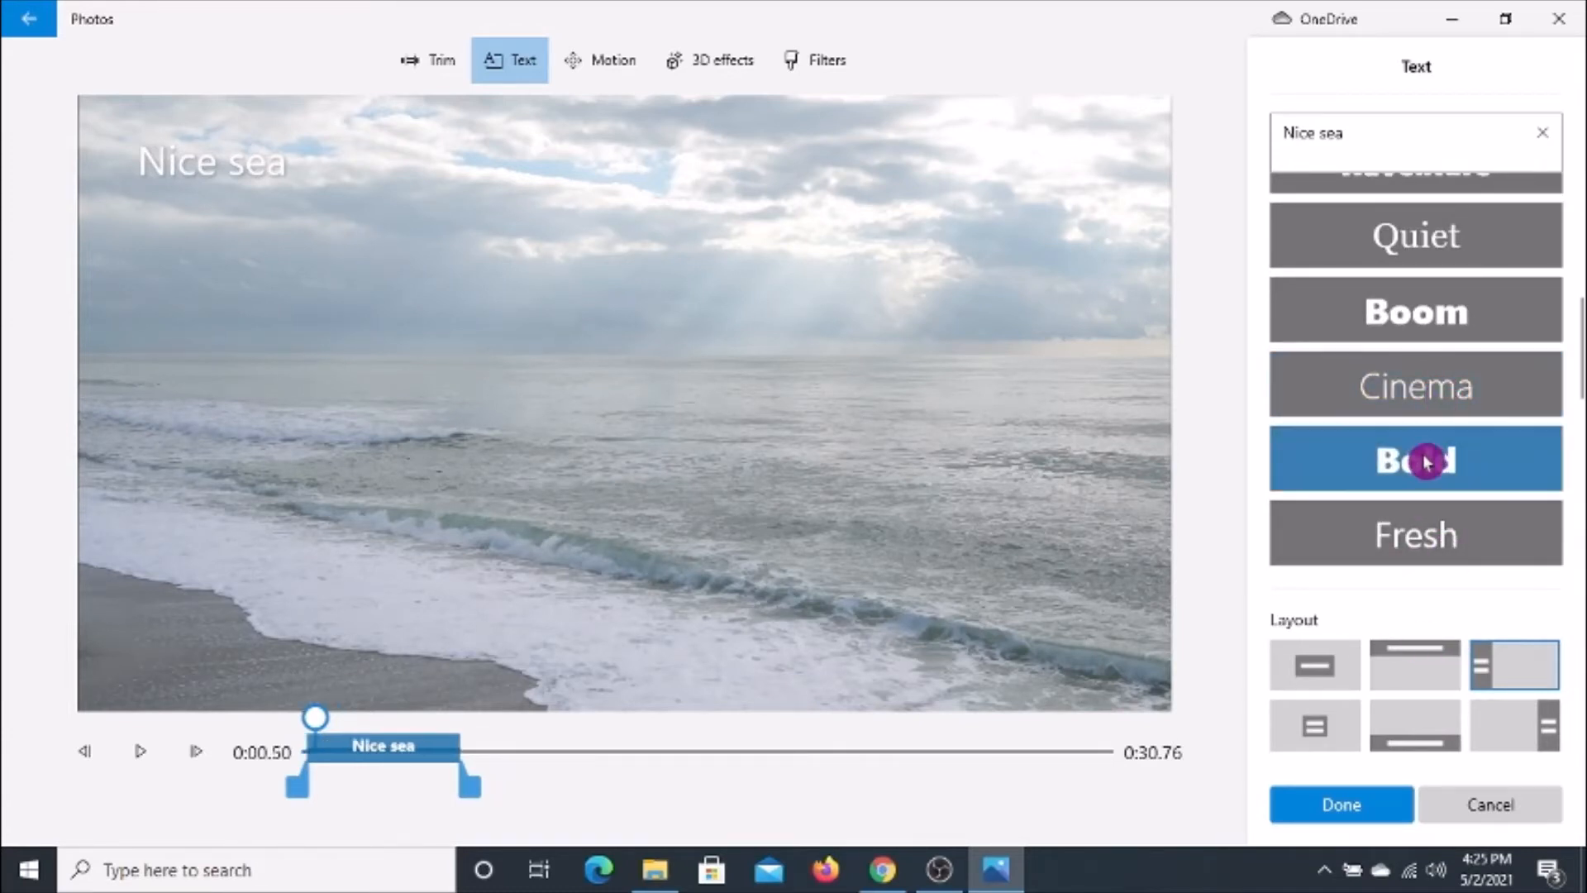
pyautogui.click(1431, 409)
pyautogui.click(1430, 541)
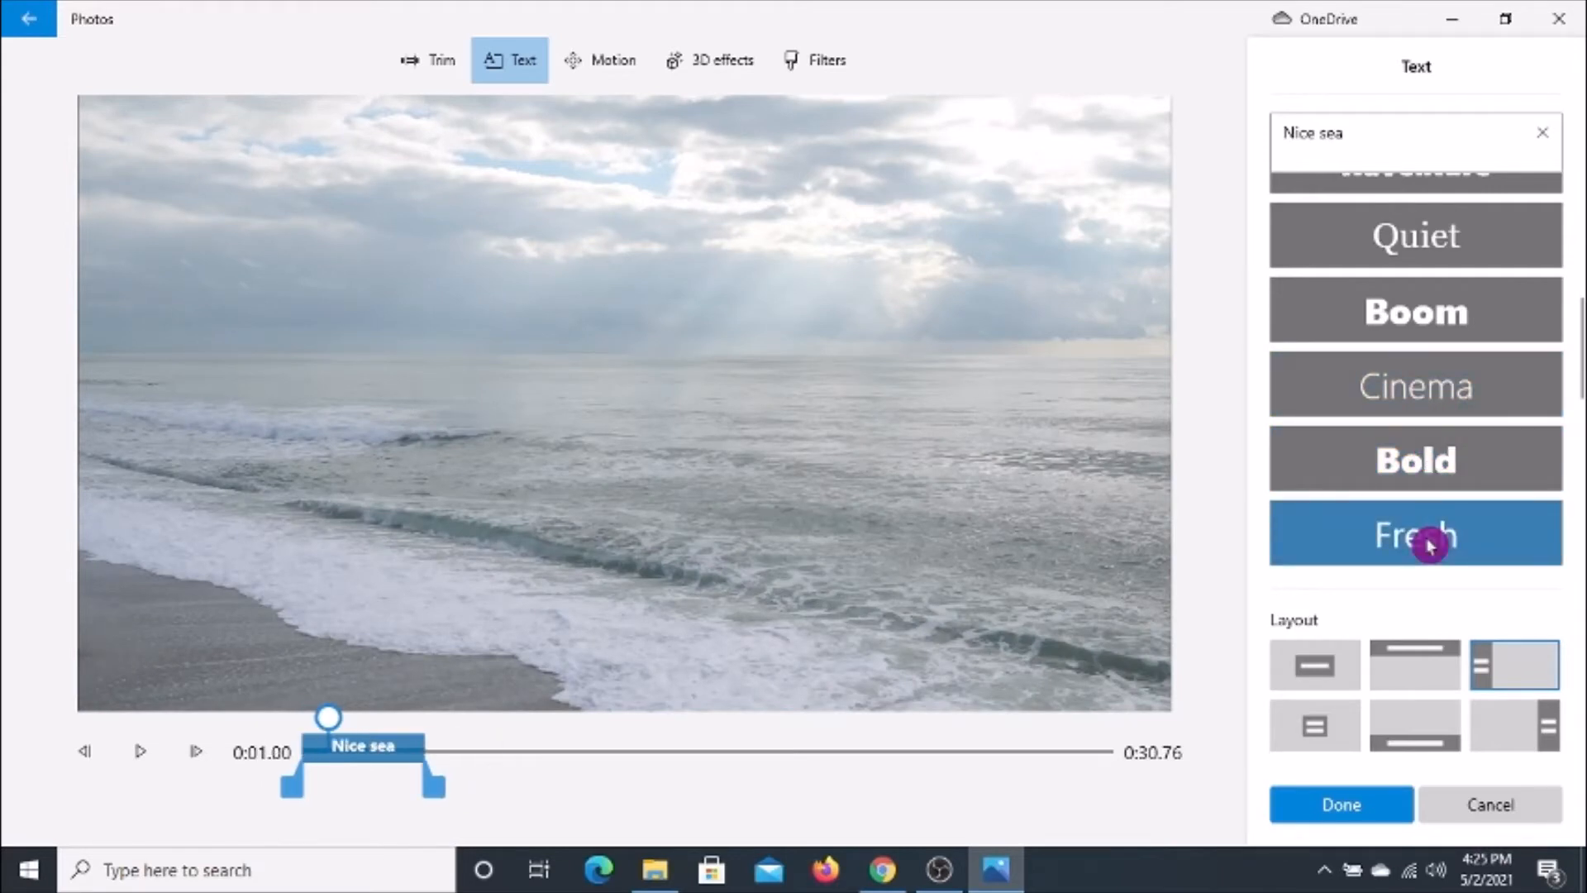
pyautogui.click(1430, 303)
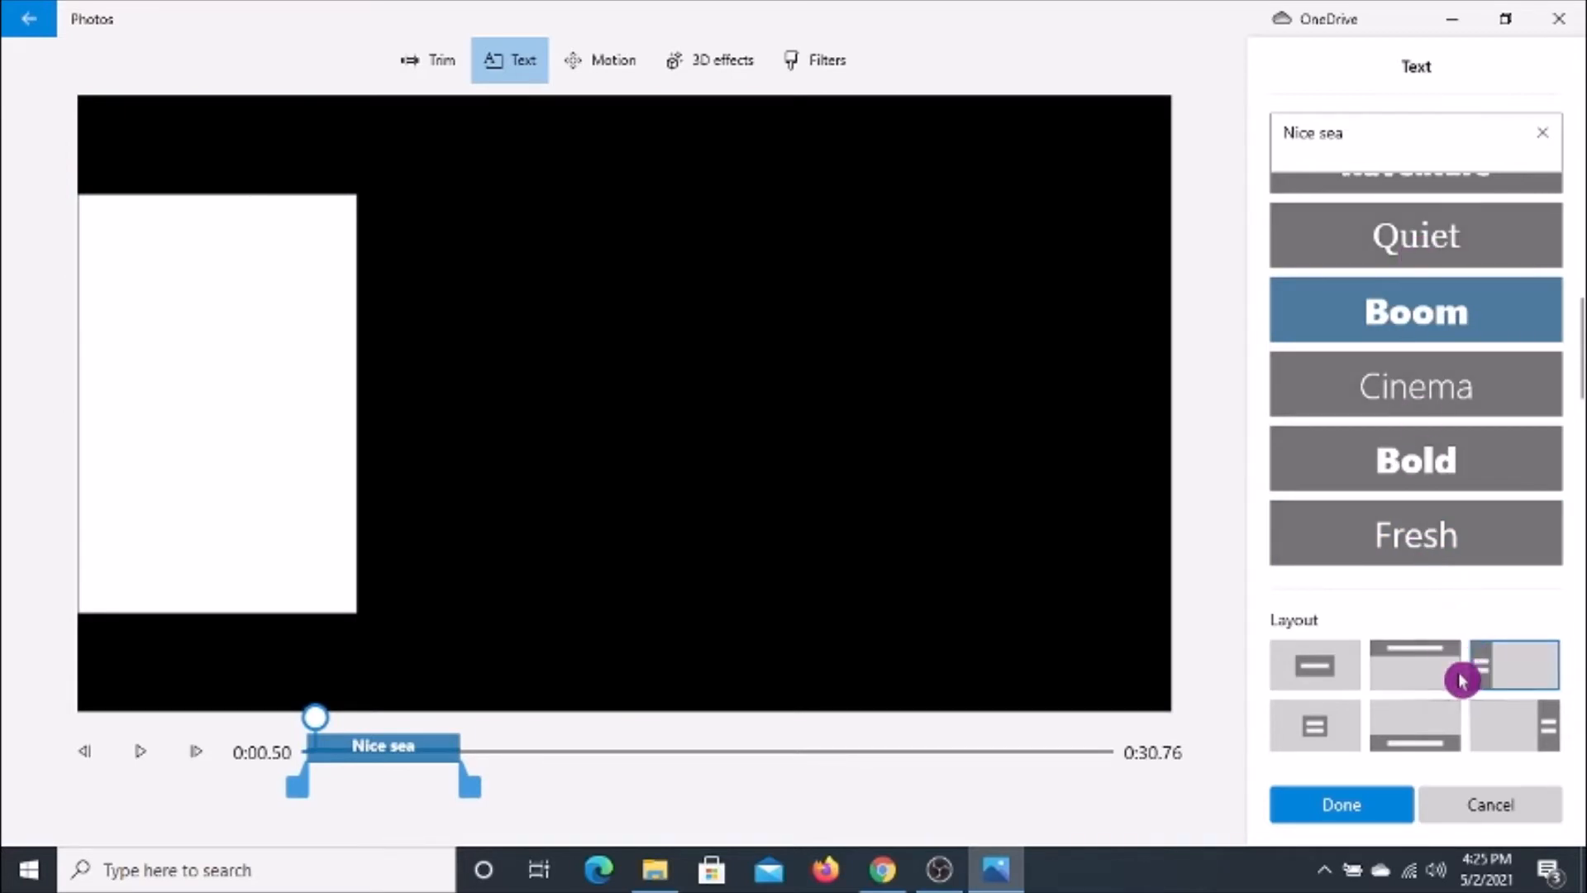
# Set the "Nice sea" text to the Top layout and switch its animated style back to Simple.
pyautogui.click(1448, 673)
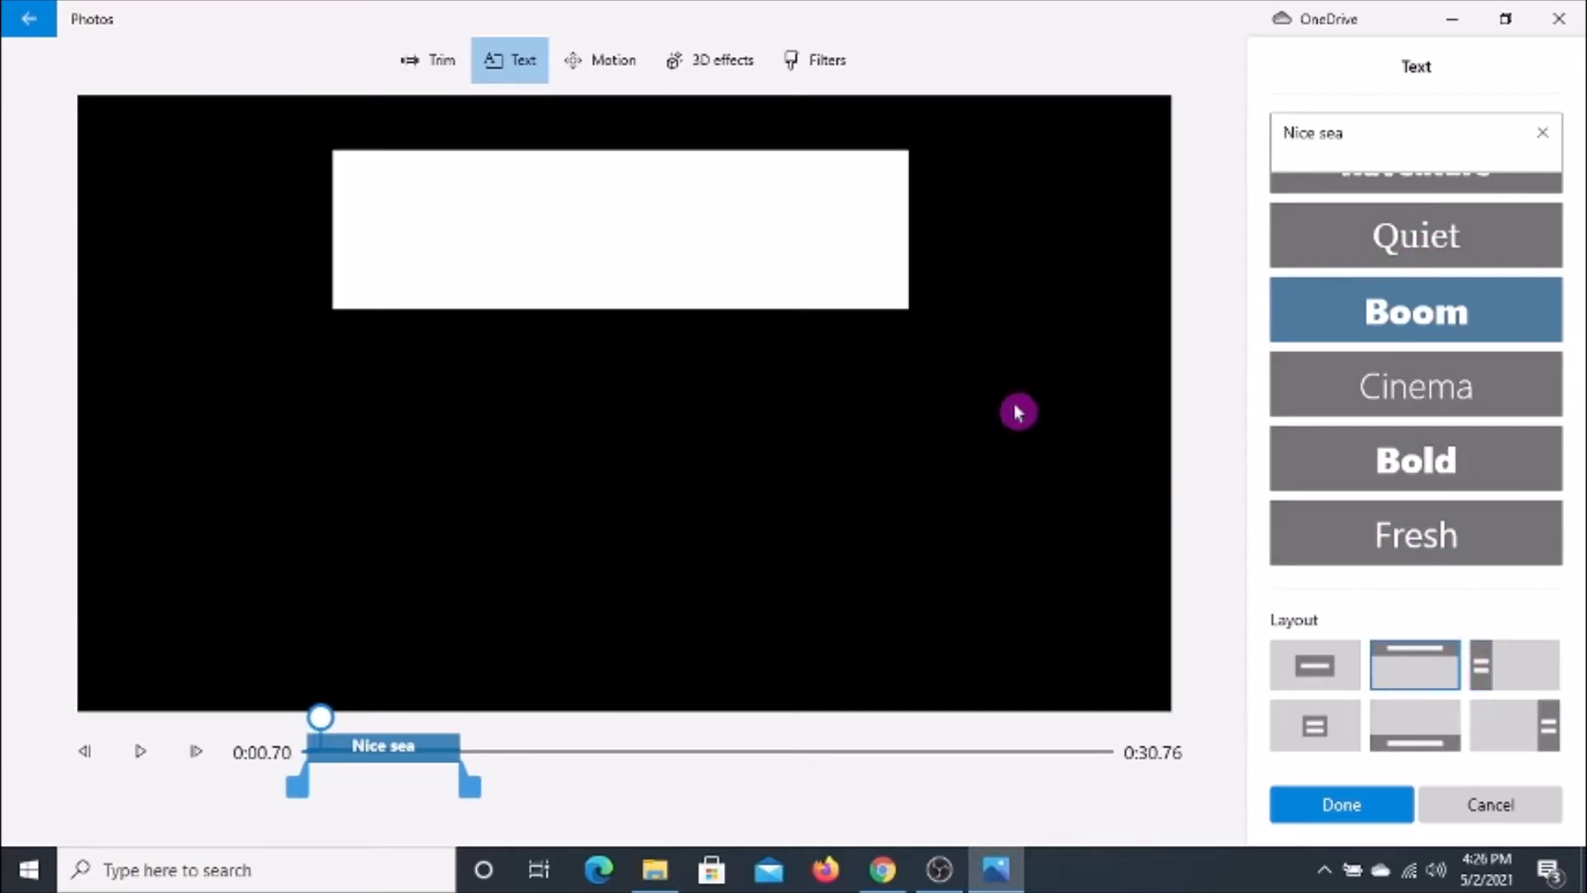
pyautogui.scroll(8, 1397, 395)
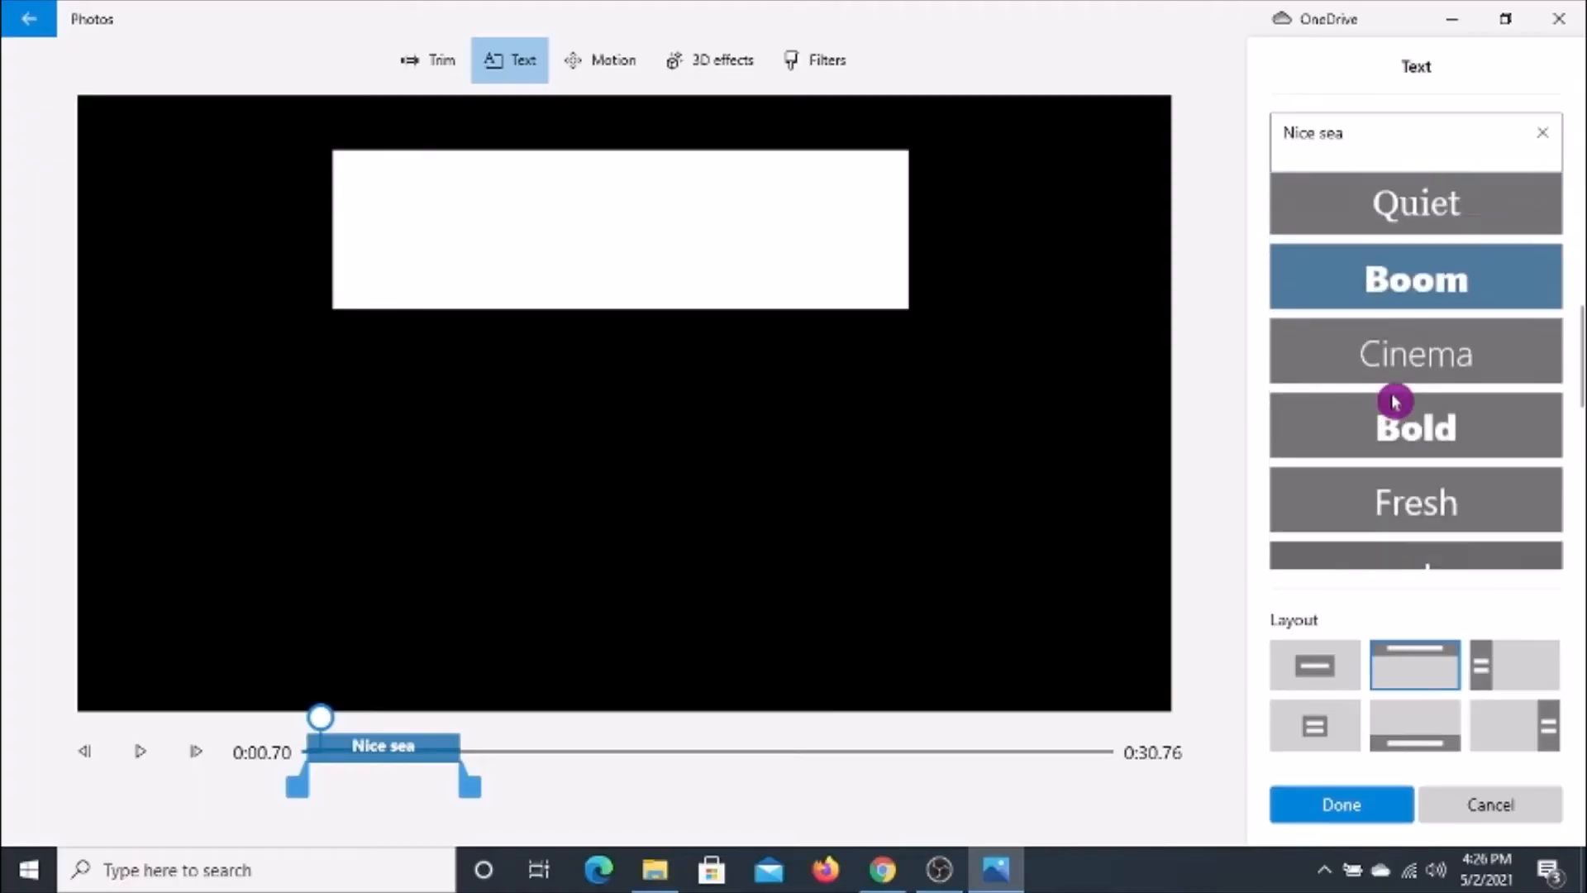
pyautogui.scroll(-3, 1405, 401)
pyautogui.scroll(-5, 1406, 405)
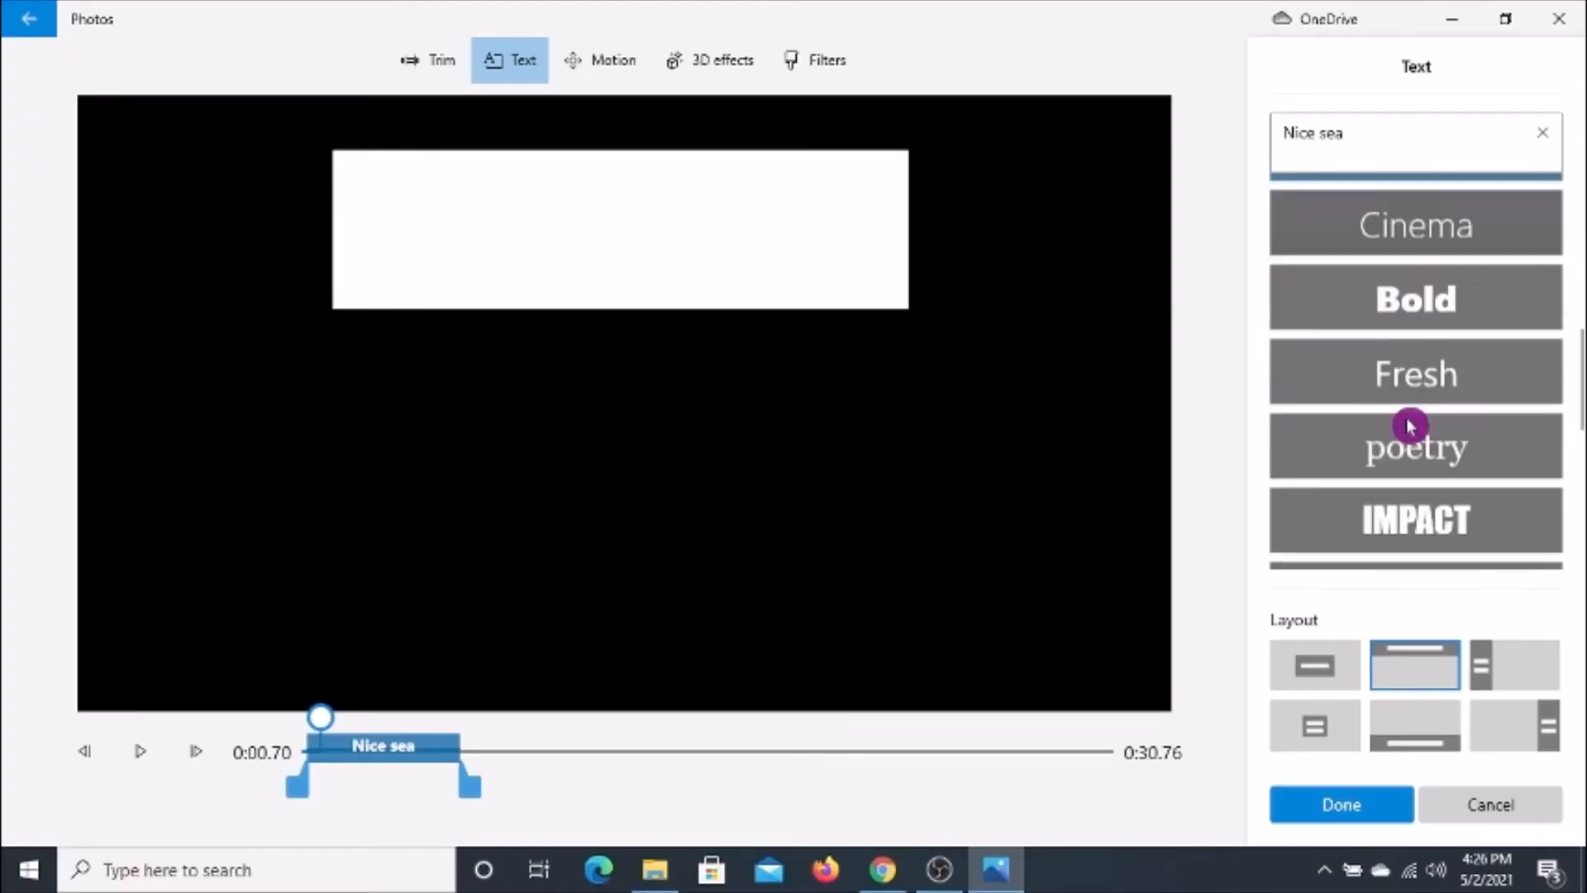
pyautogui.scroll(8, 1420, 542)
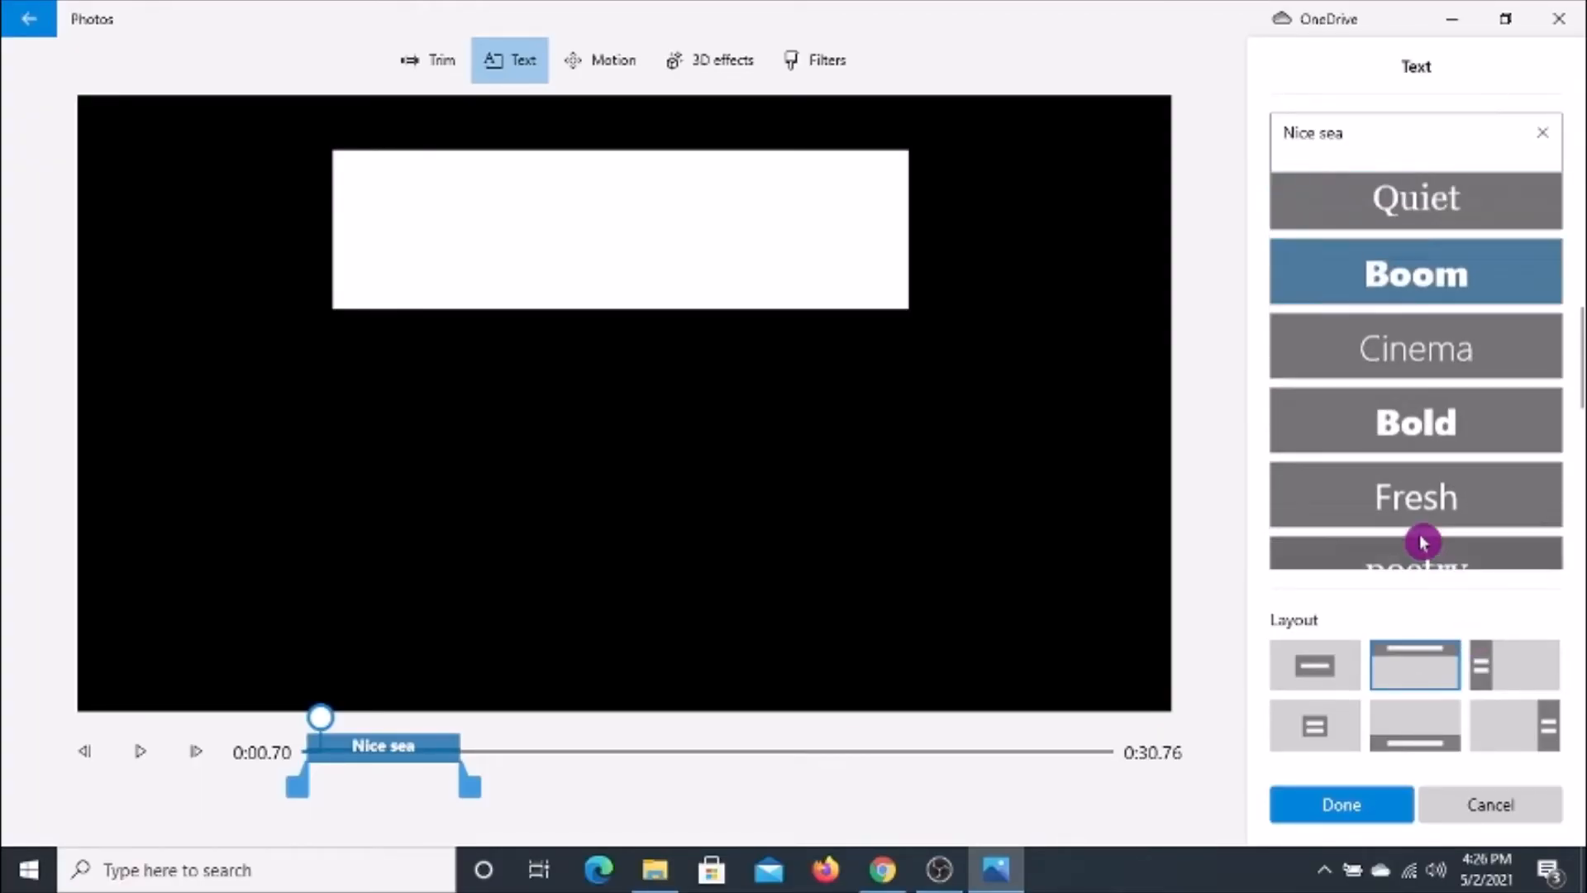
pyautogui.click(1423, 280)
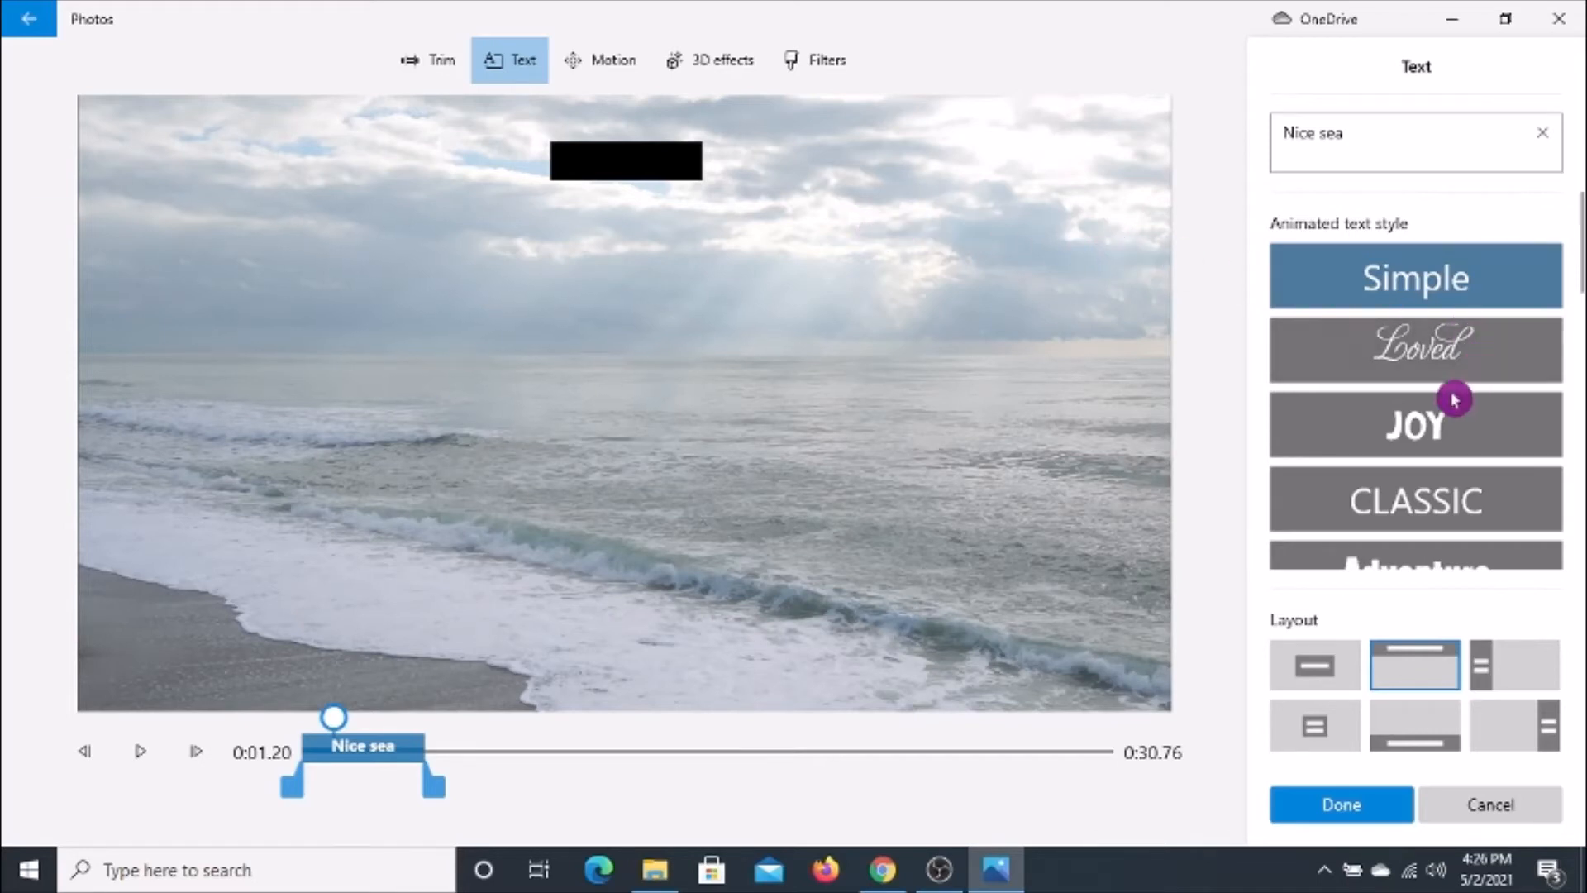
# Try the Loved style with the Bottom layout on the "Nice sea" text, and return to the Simple style.
pyautogui.click(1425, 360)
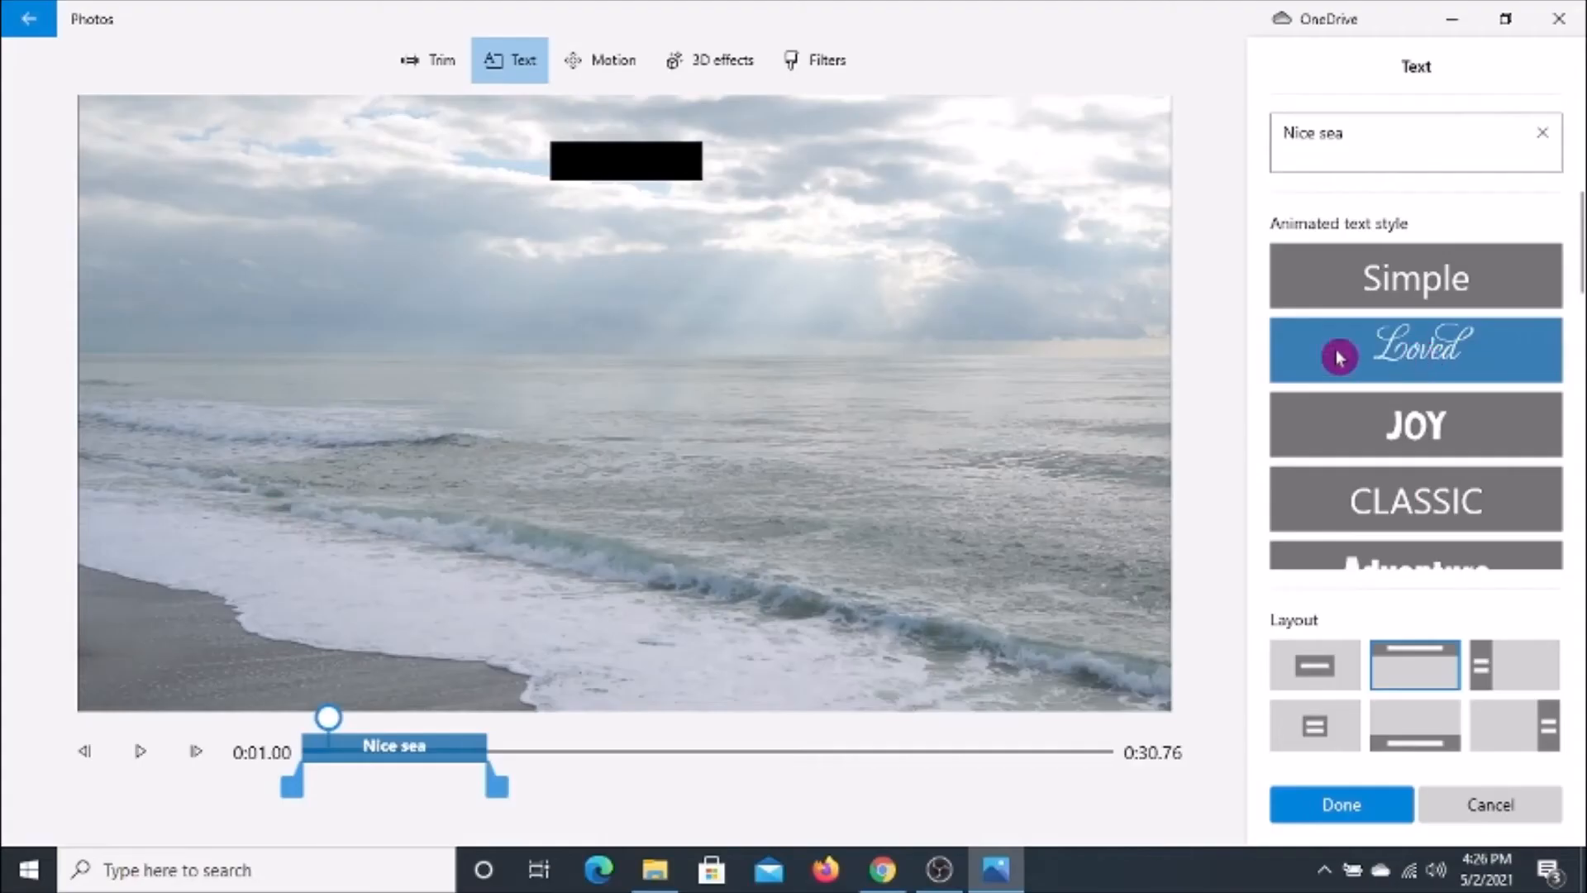
pyautogui.click(1428, 736)
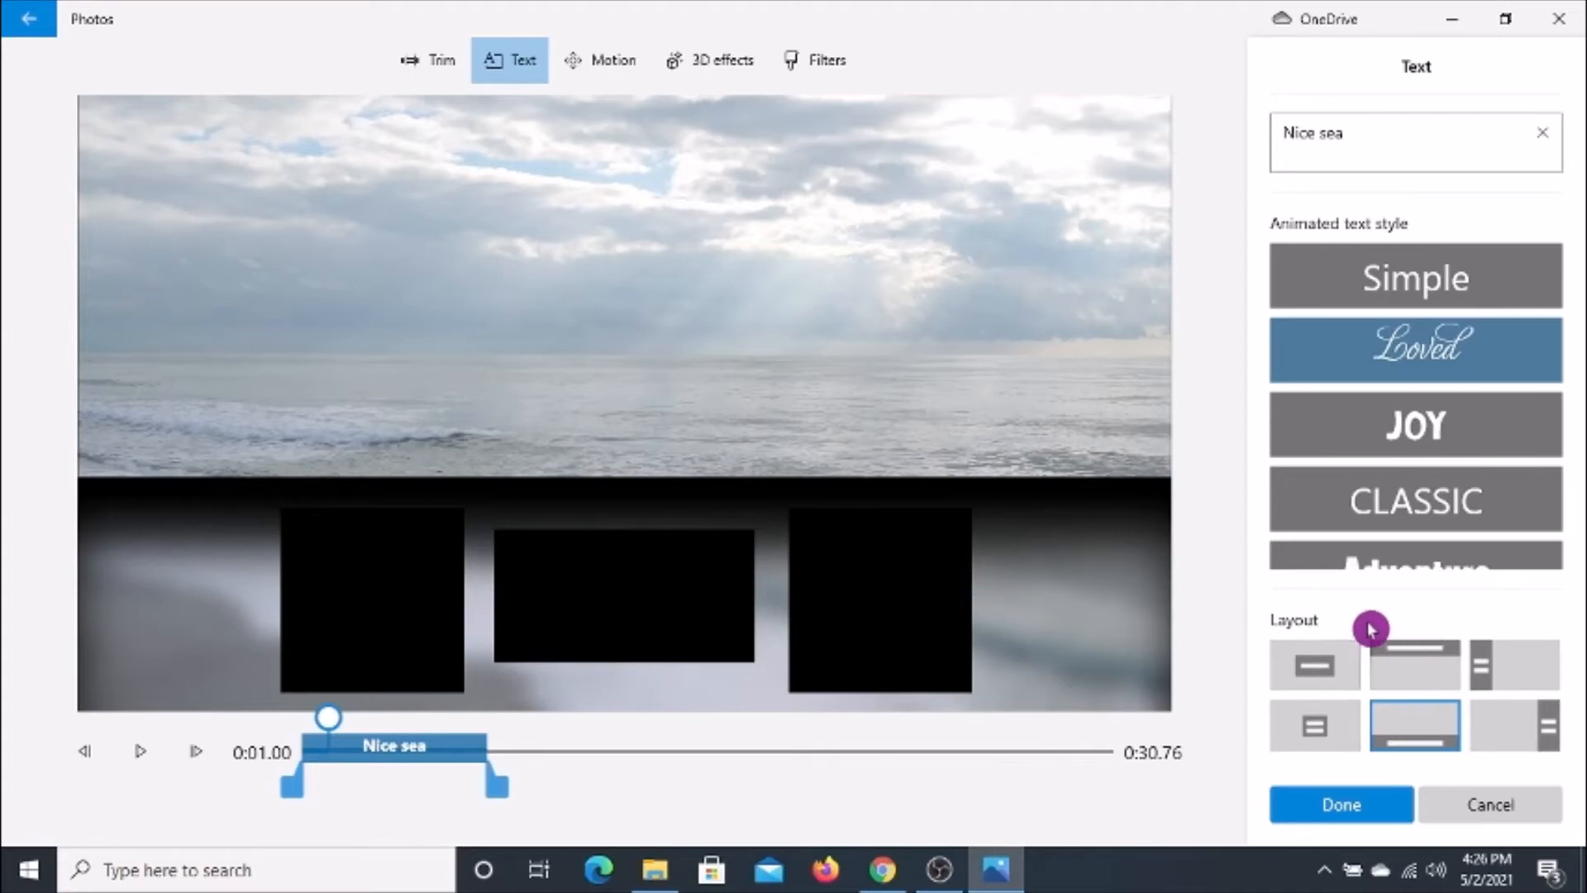
pyautogui.click(1385, 283)
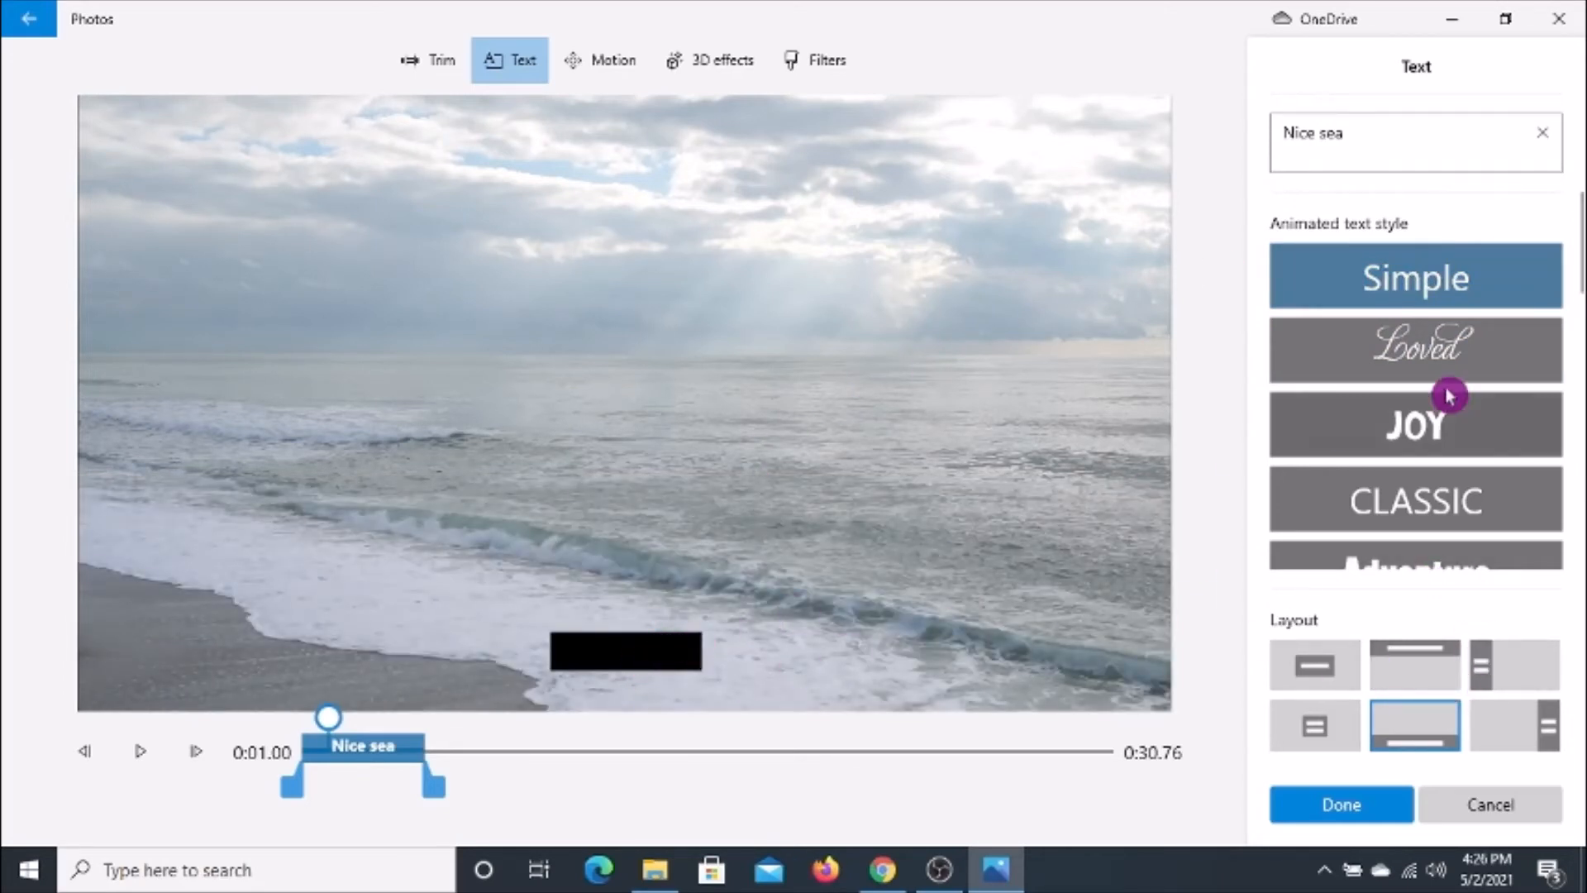
# Look through the whole list of animated text styles and apply the Holiday style to the "Nice sea" text.
pyautogui.scroll(-8, 1422, 390)
pyautogui.scroll(-5, 1422, 390)
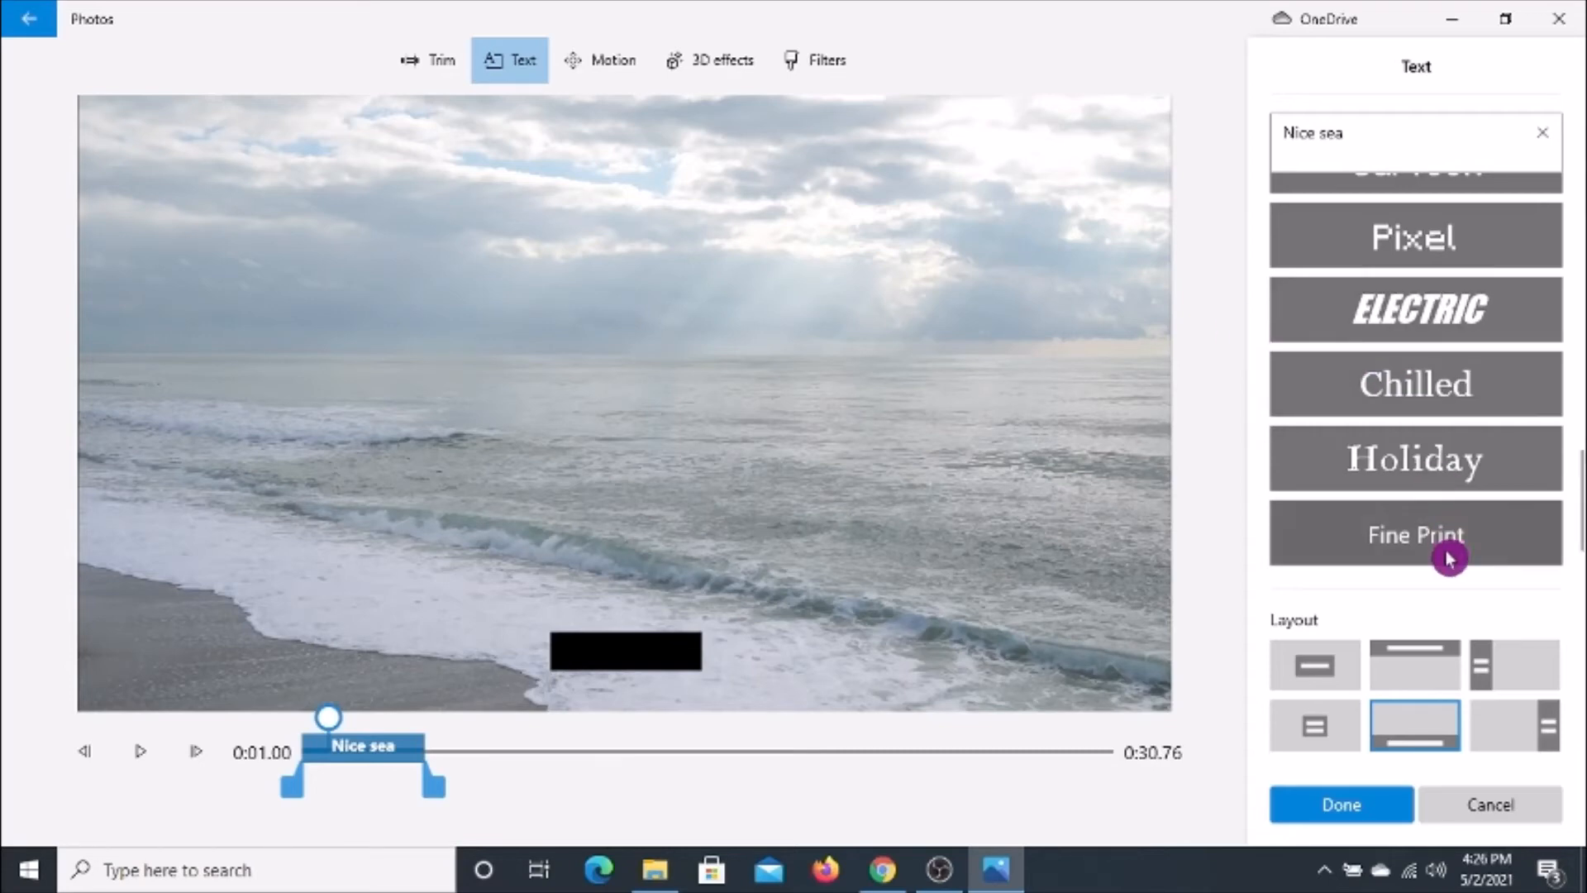
pyautogui.scroll(5, 1426, 394)
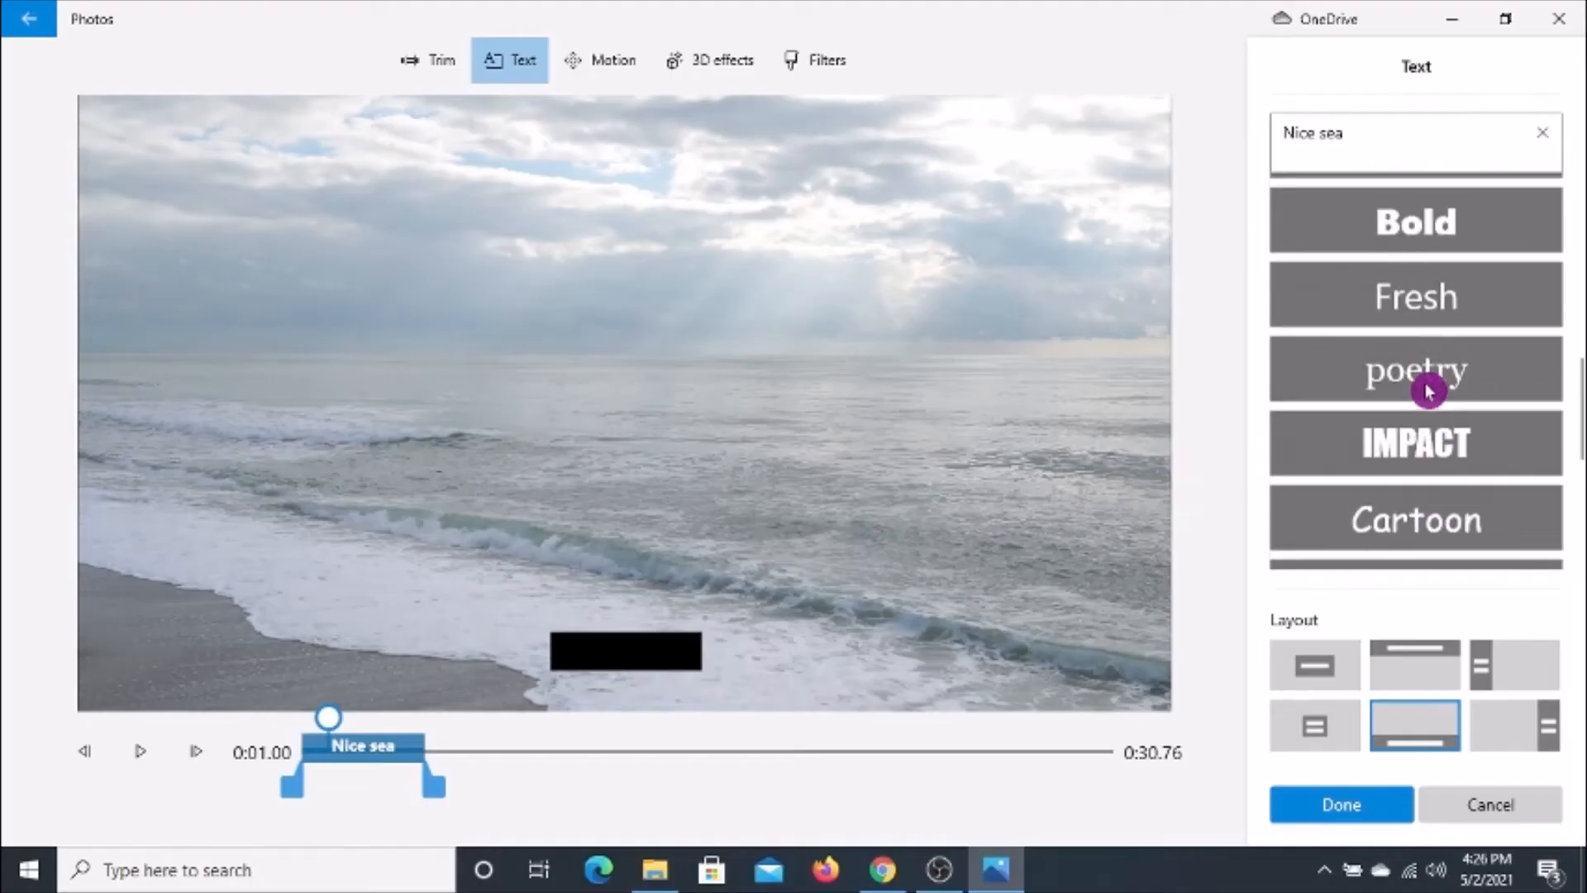
pyautogui.scroll(3, 1427, 390)
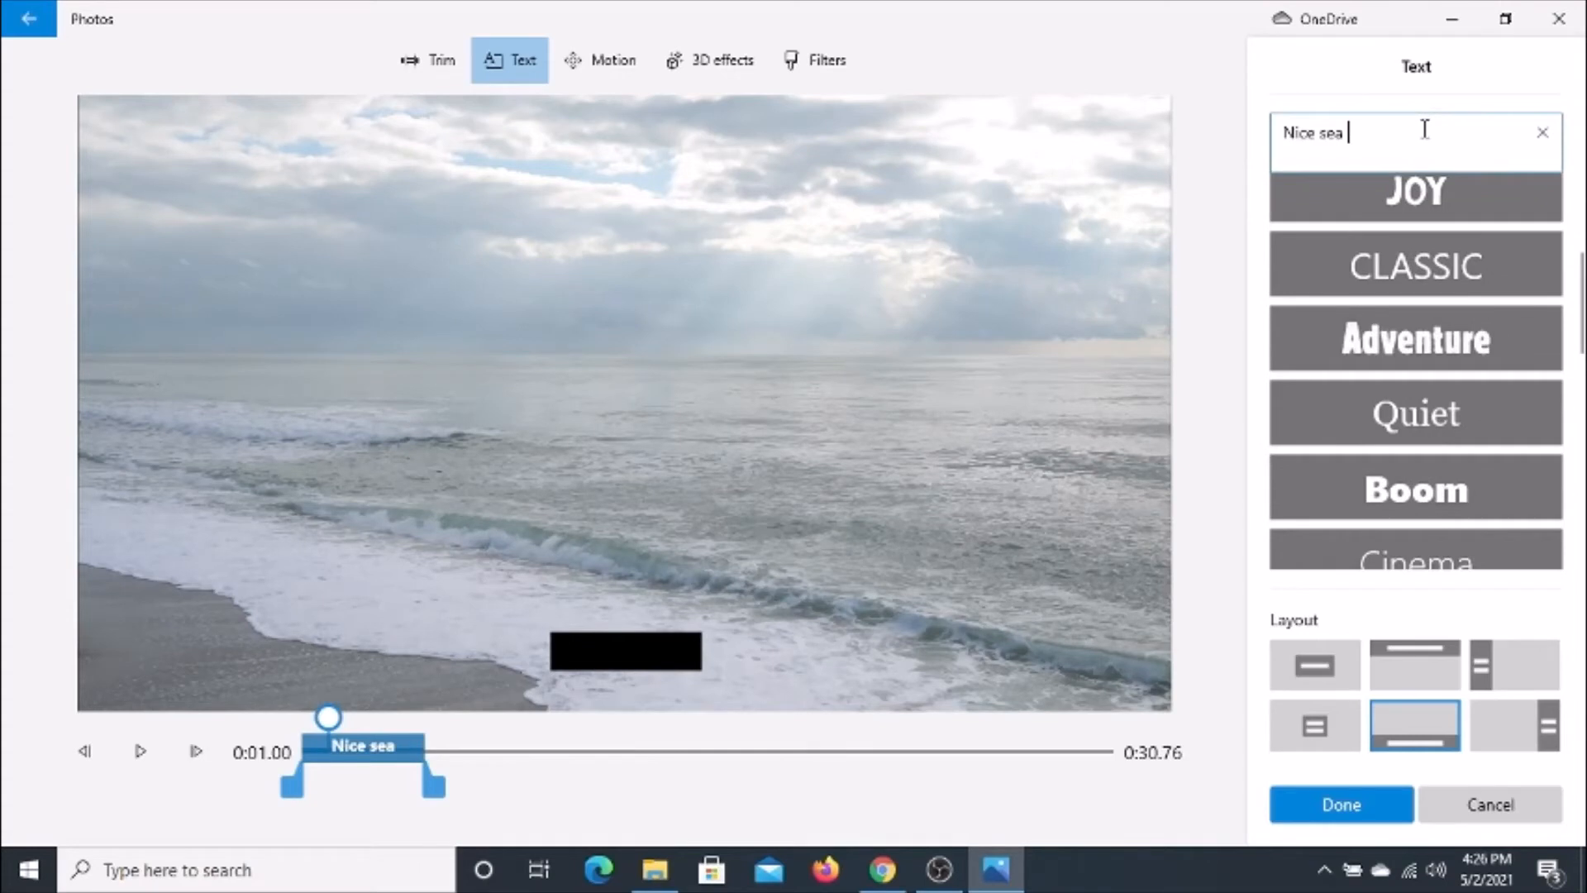
pyautogui.scroll(1, 1438, 397)
pyautogui.scroll(-2, 1439, 396)
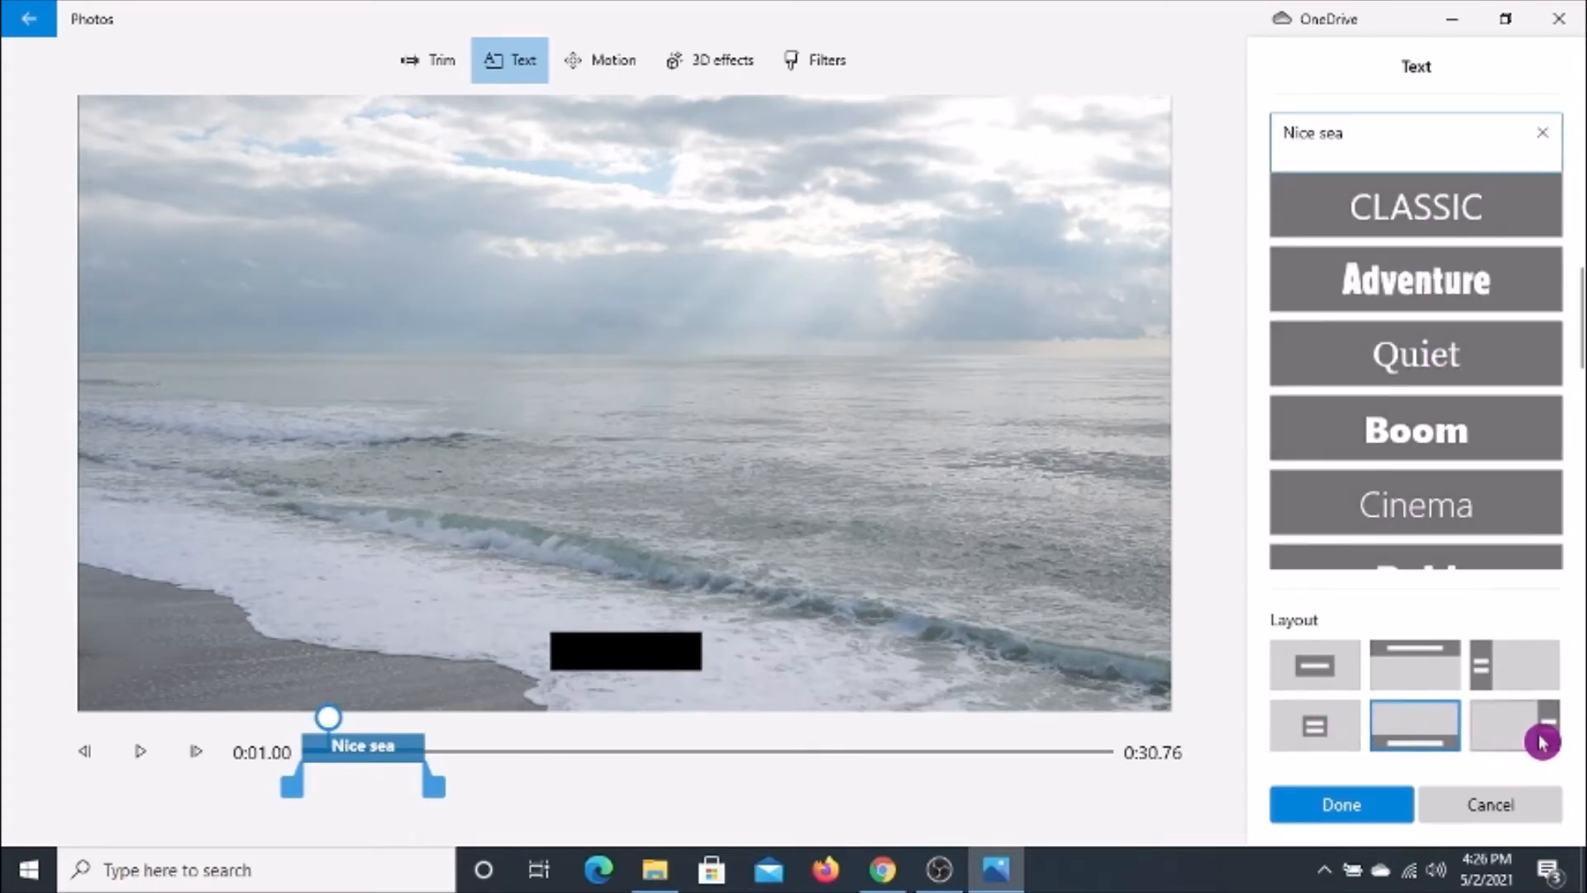
pyautogui.scroll(-2, 1444, 486)
pyautogui.scroll(-4, 1442, 480)
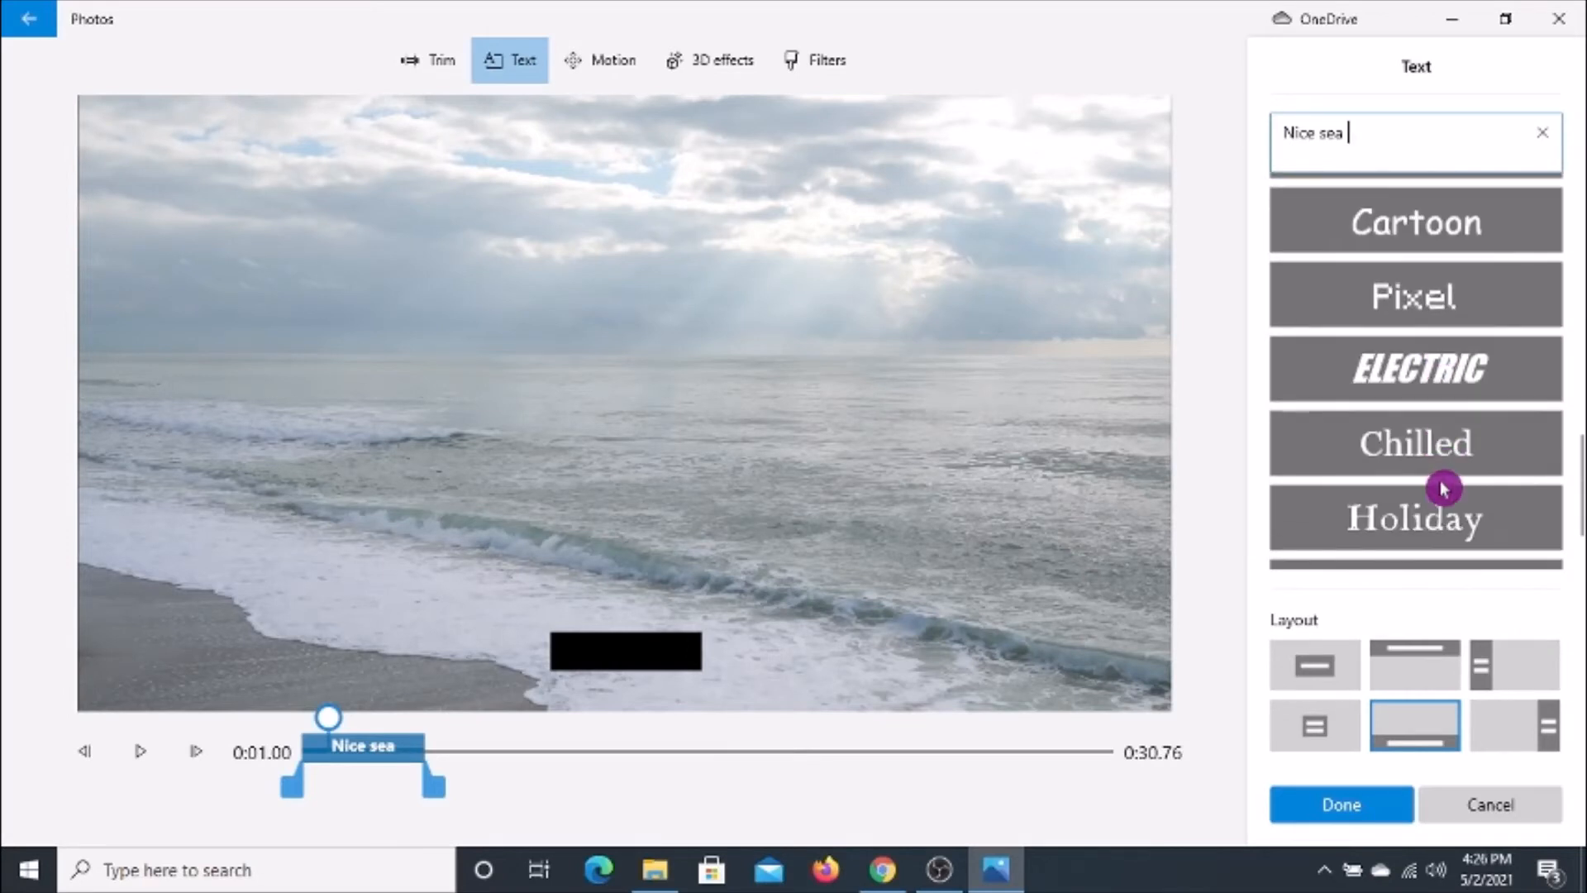
pyautogui.click(1437, 466)
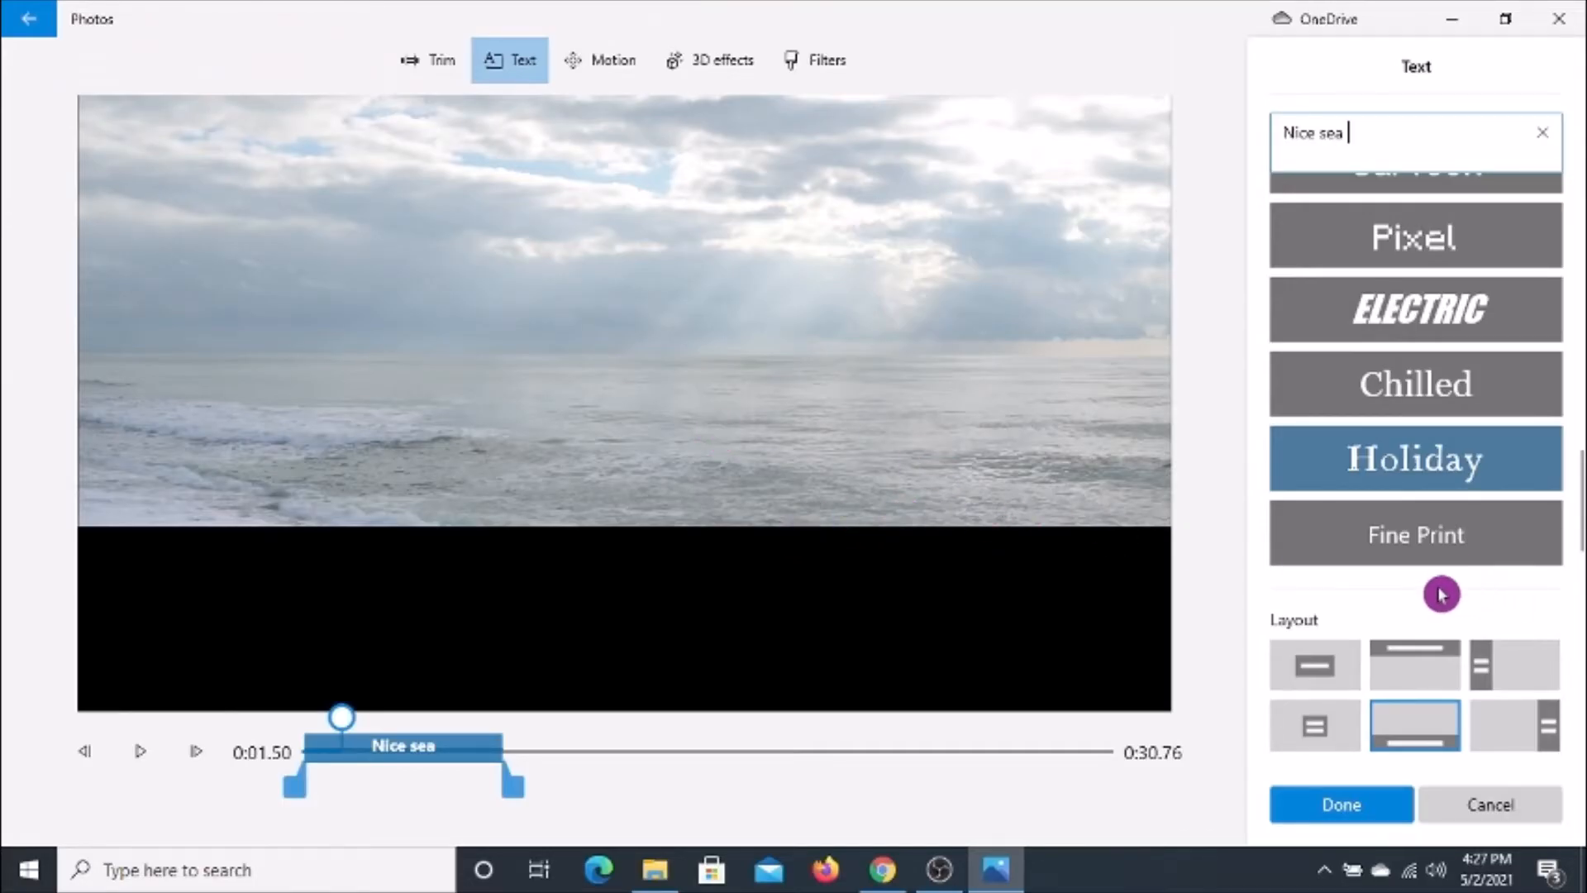
# Restore the Simple style, clear the "Nice sea" text, and finish the text editing.
pyautogui.scroll(10, 1430, 345)
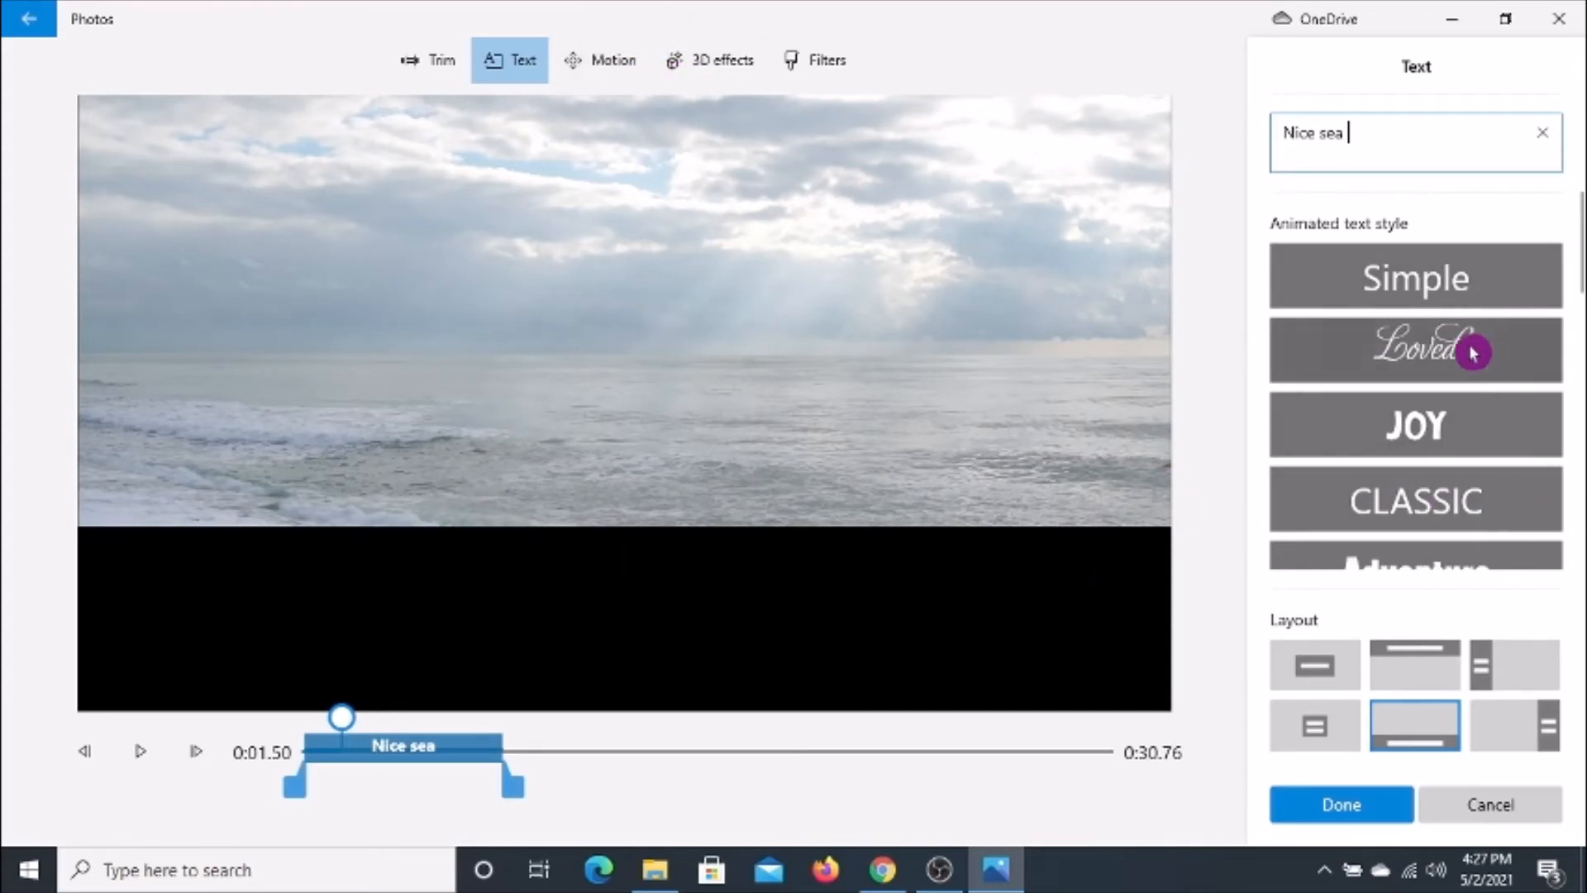
pyautogui.click(1435, 276)
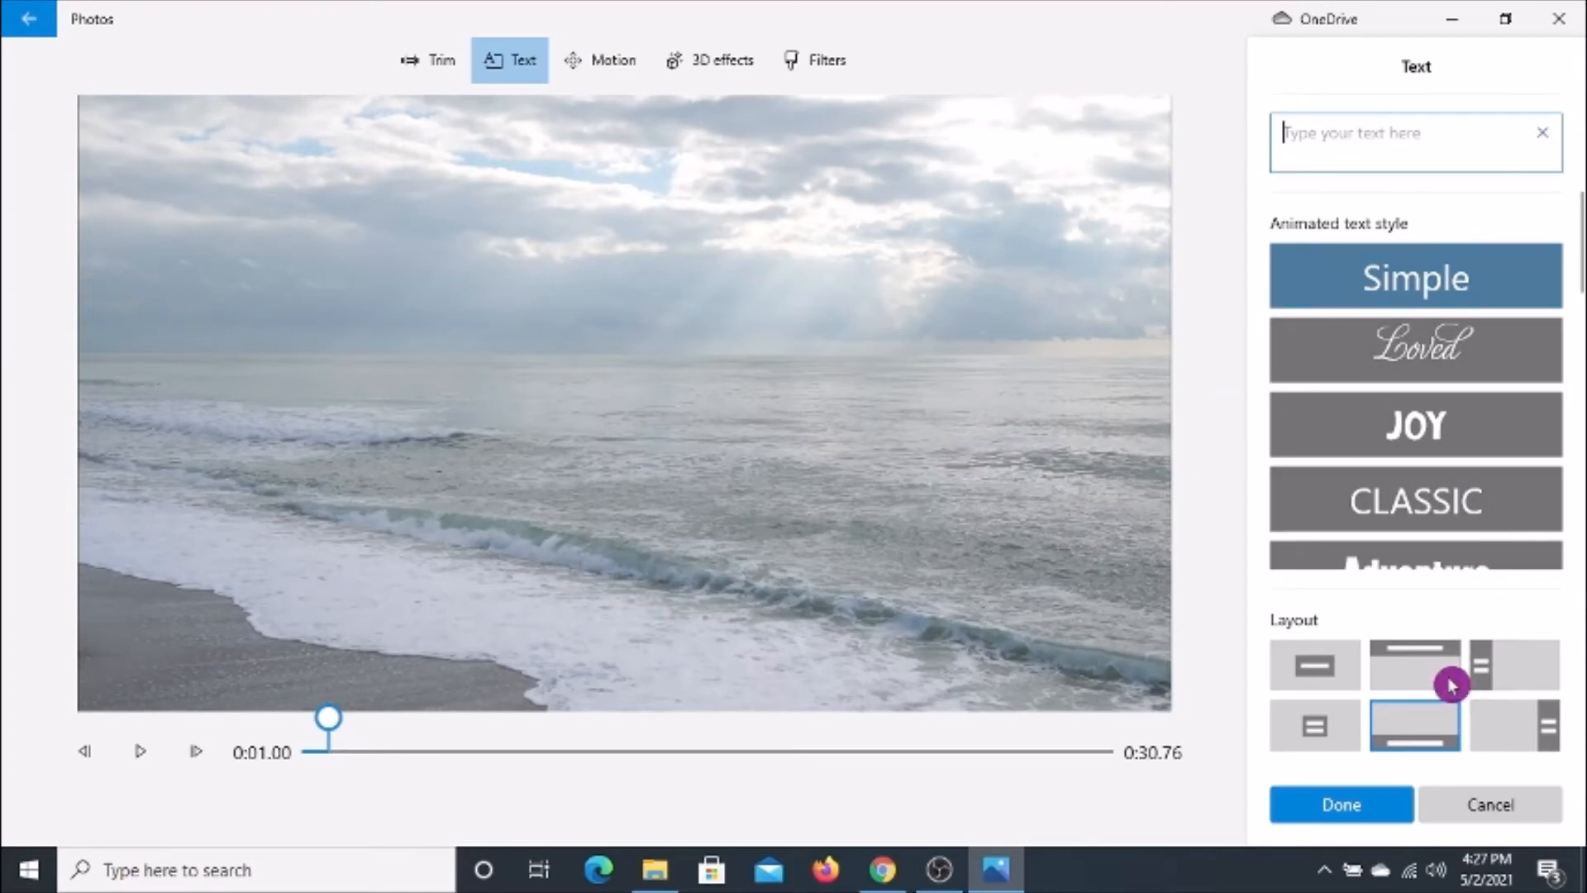
pyautogui.click(1346, 815)
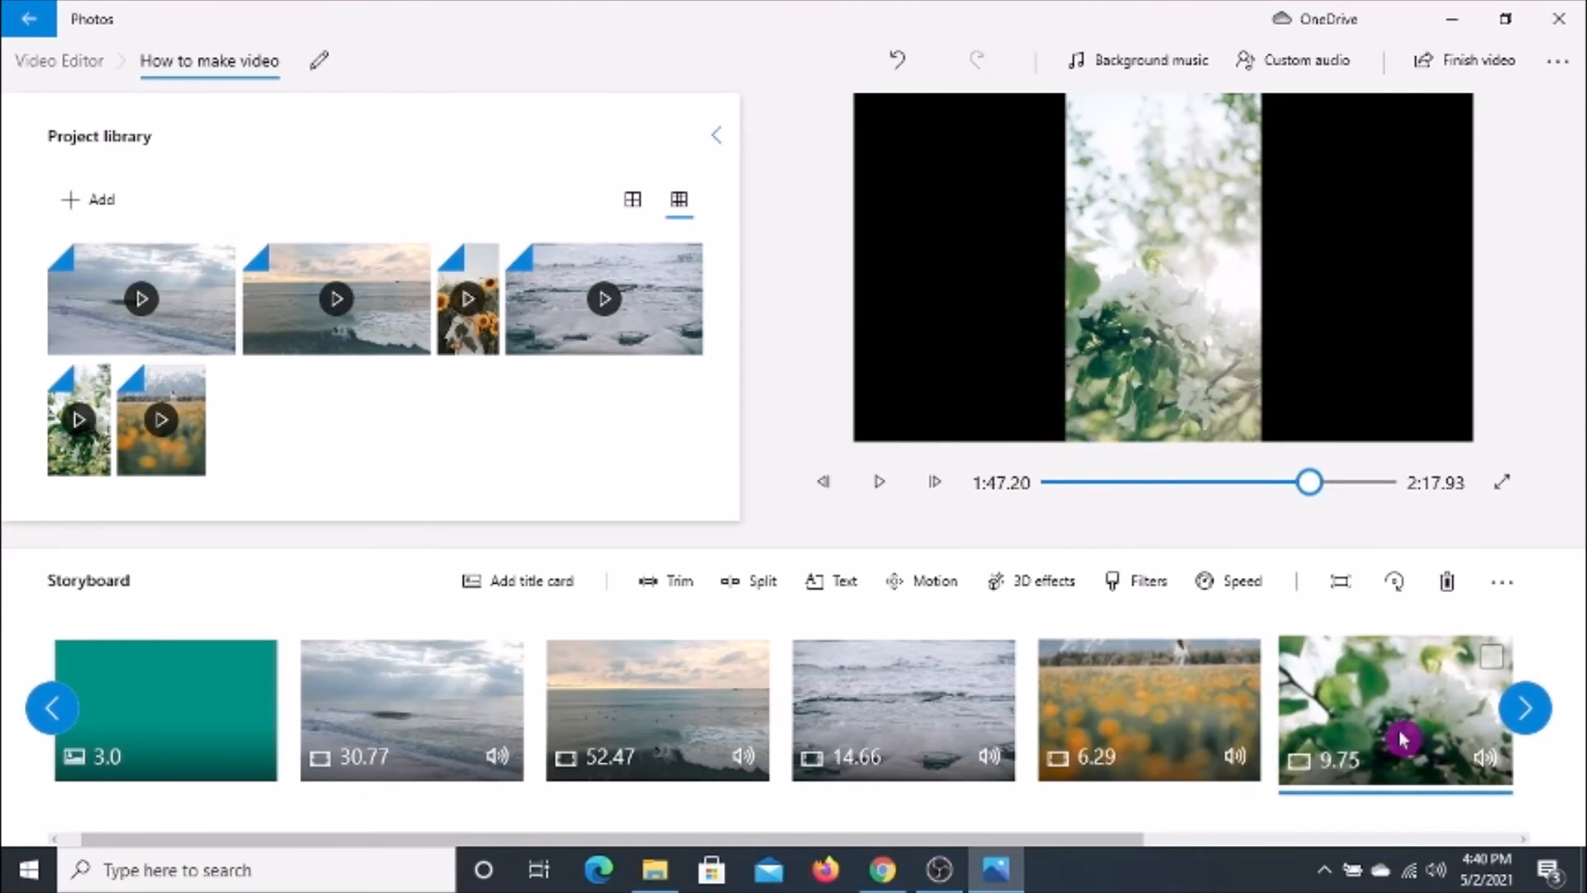
# Try the Loved, Arcade, Joy, Inky, Brassy and Adventure filters on the 9.75-second blossom clip, and return to Original.
pyautogui.click(1141, 597)
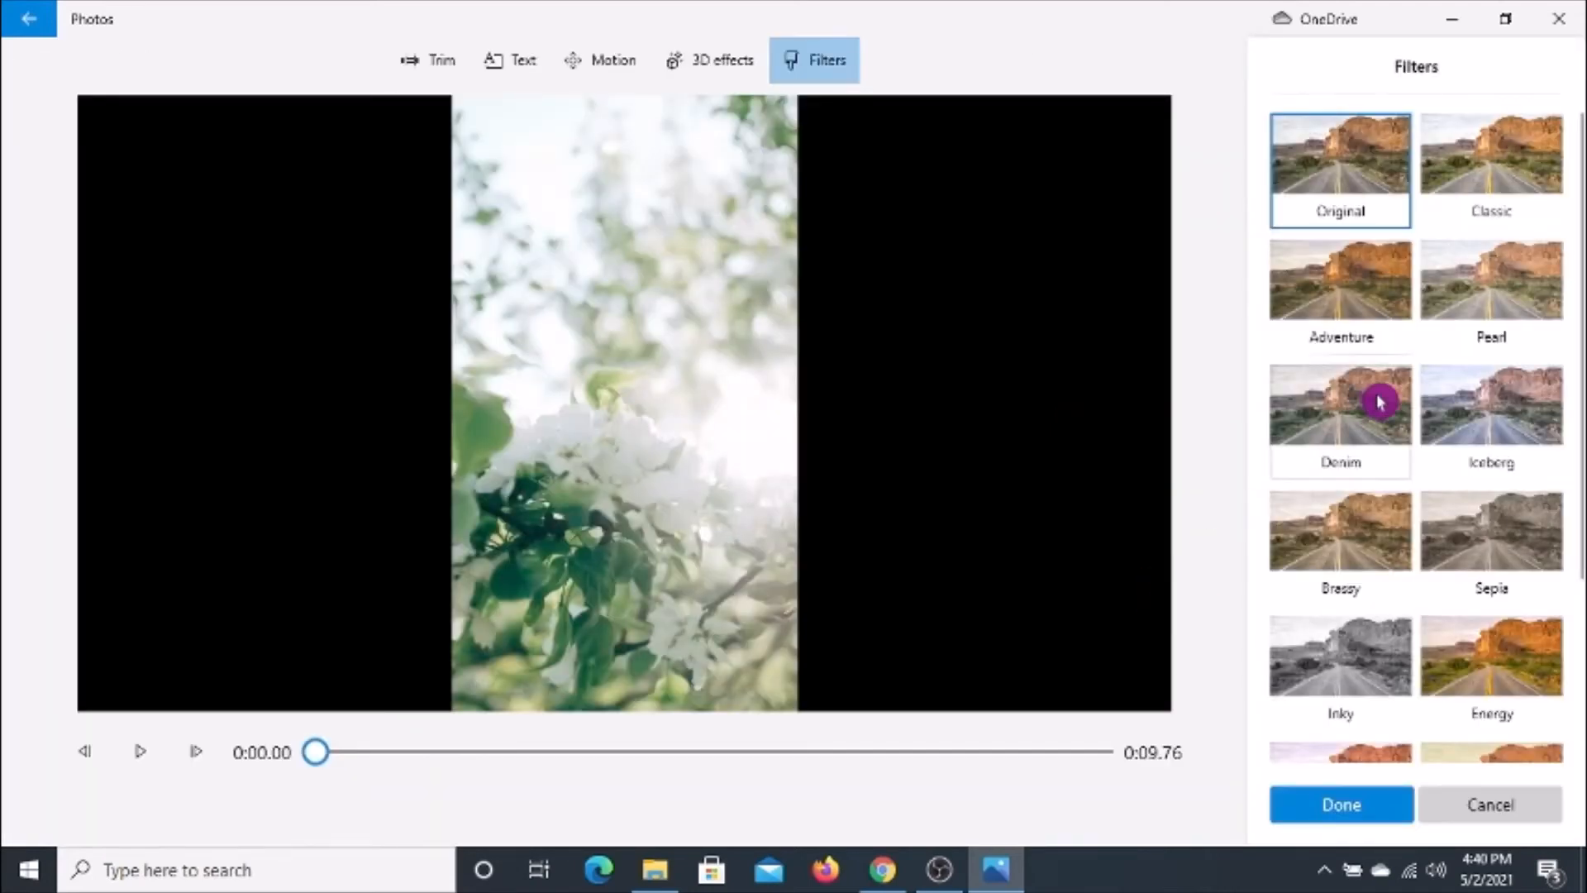
pyautogui.scroll(-3, 1429, 380)
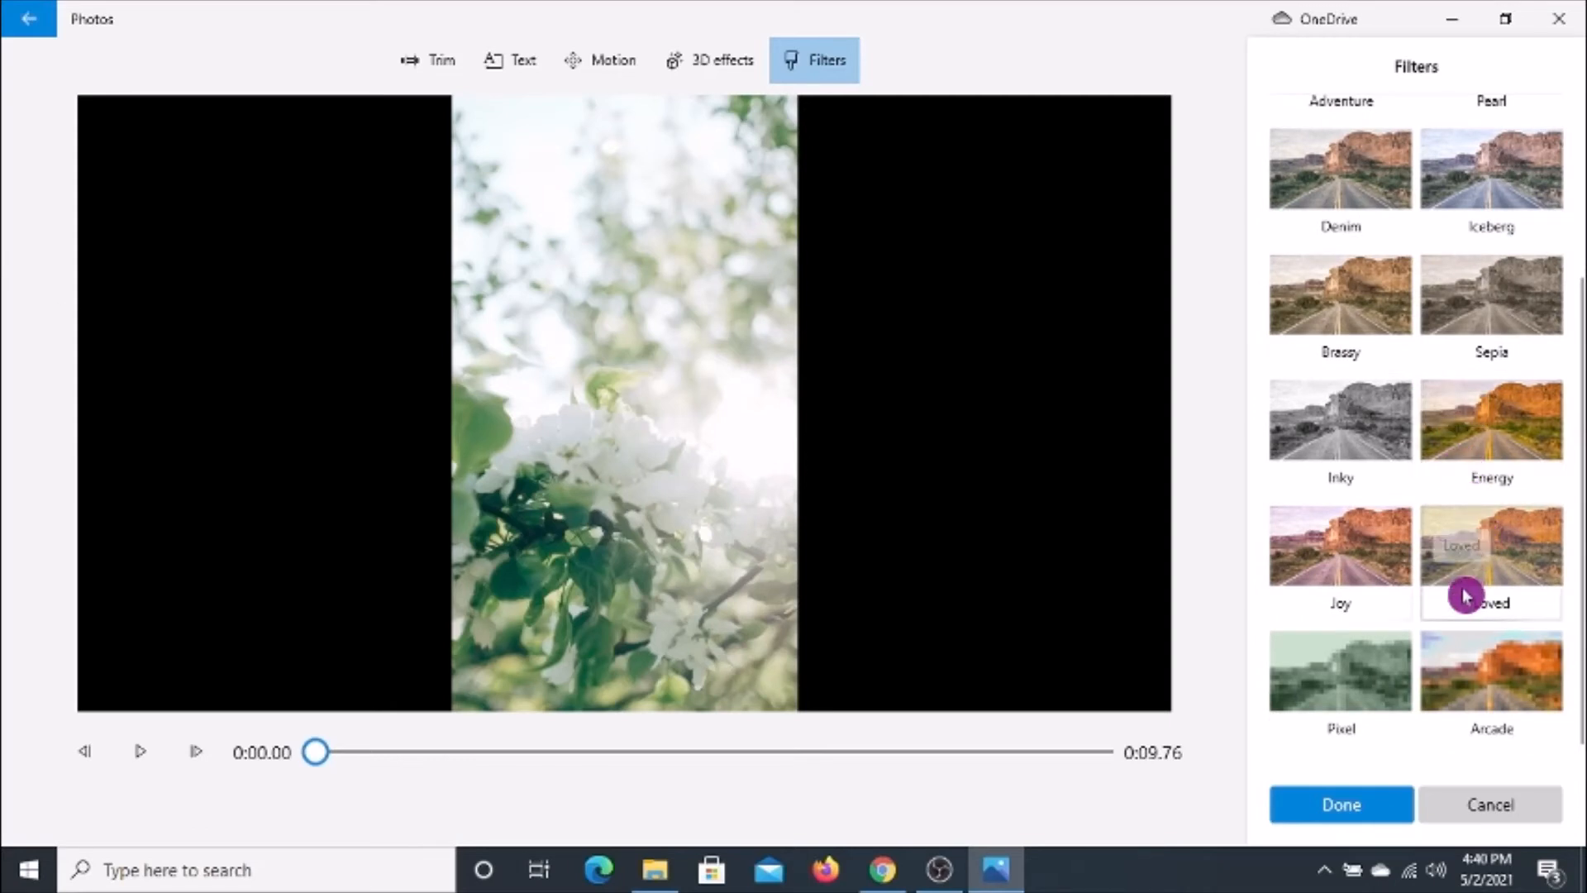
pyautogui.click(1494, 554)
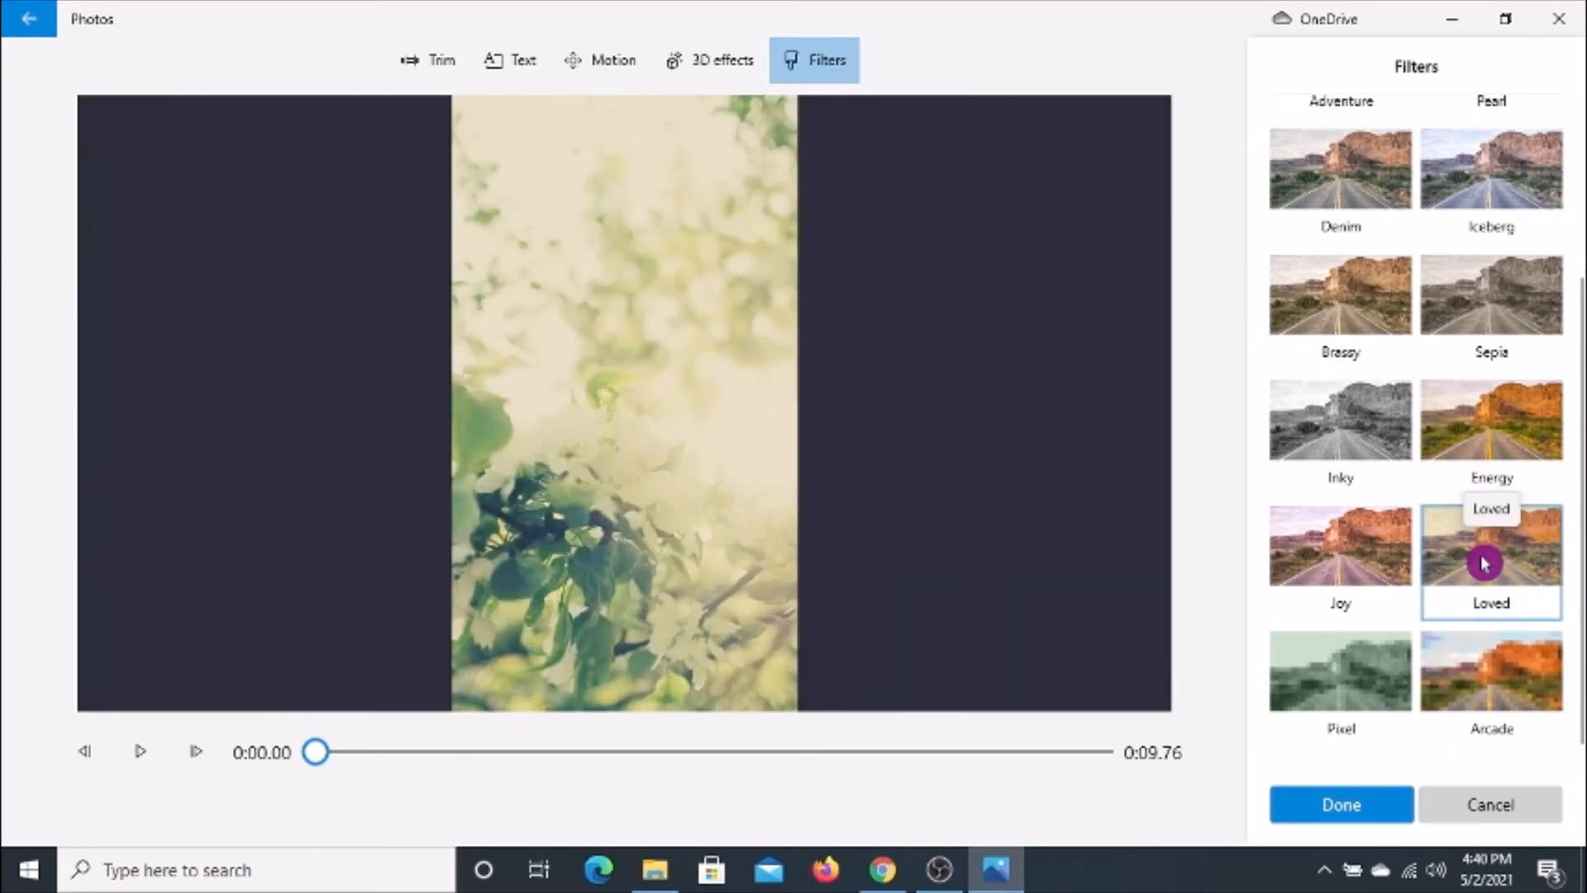
pyautogui.click(1491, 668)
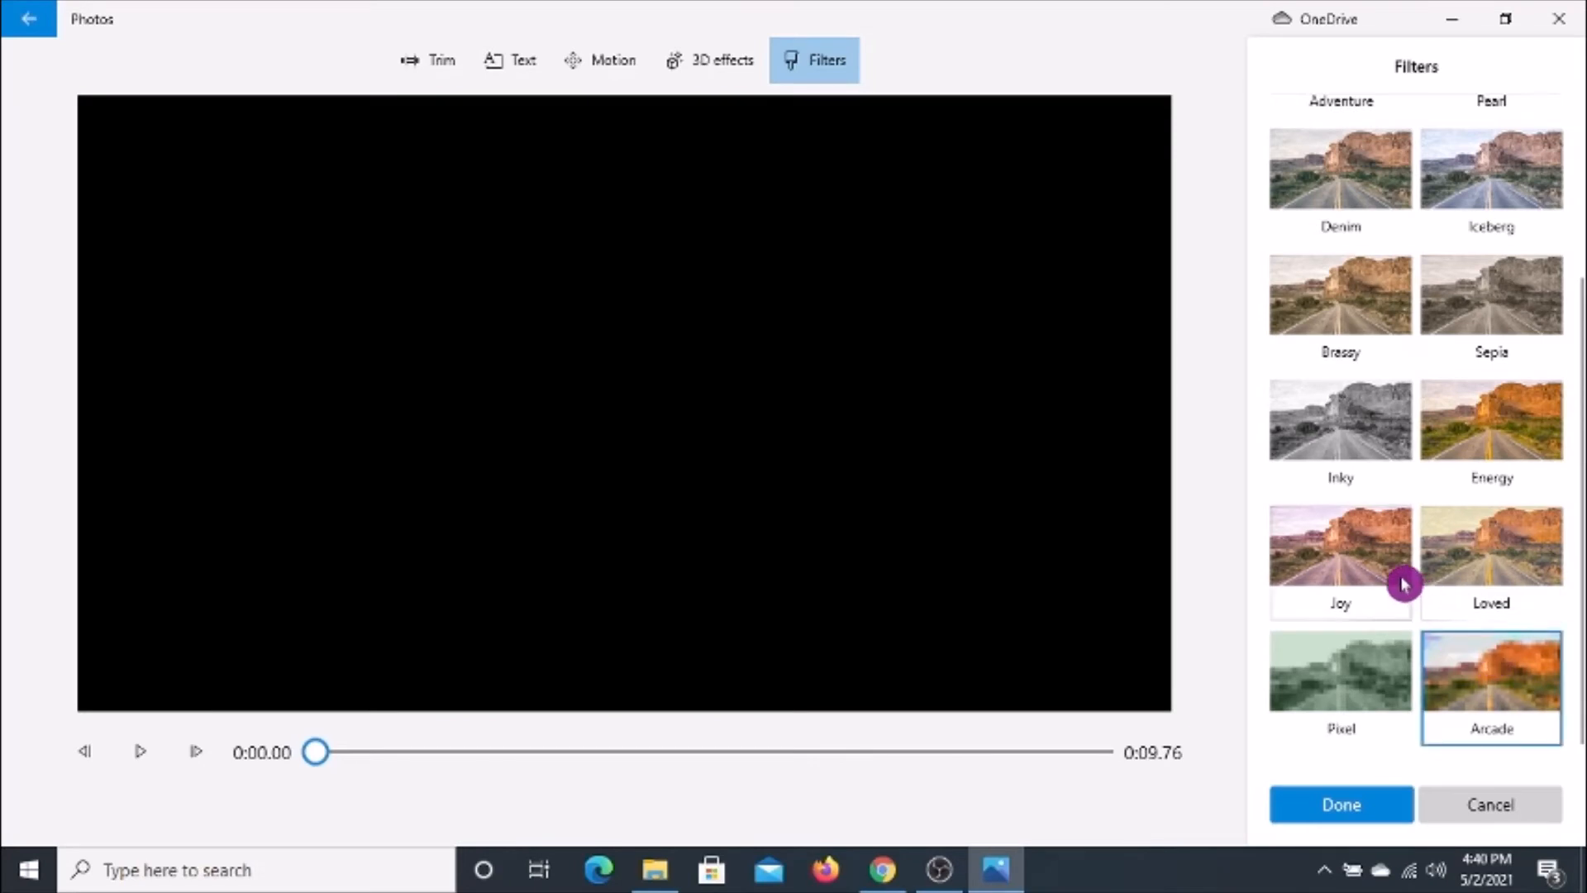
pyautogui.click(1354, 564)
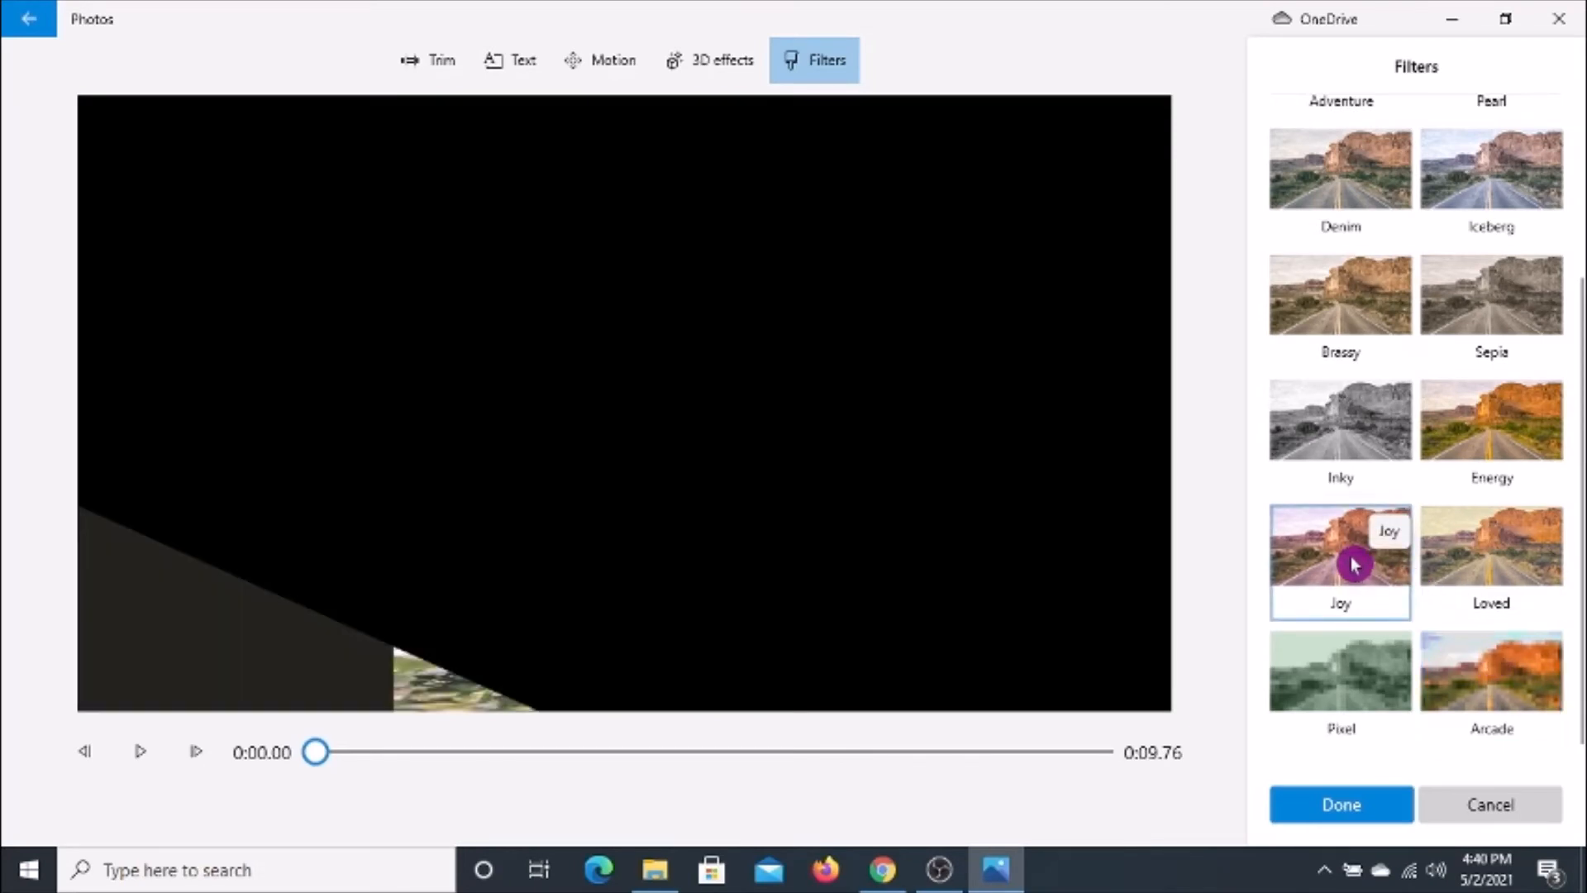
pyautogui.click(1368, 431)
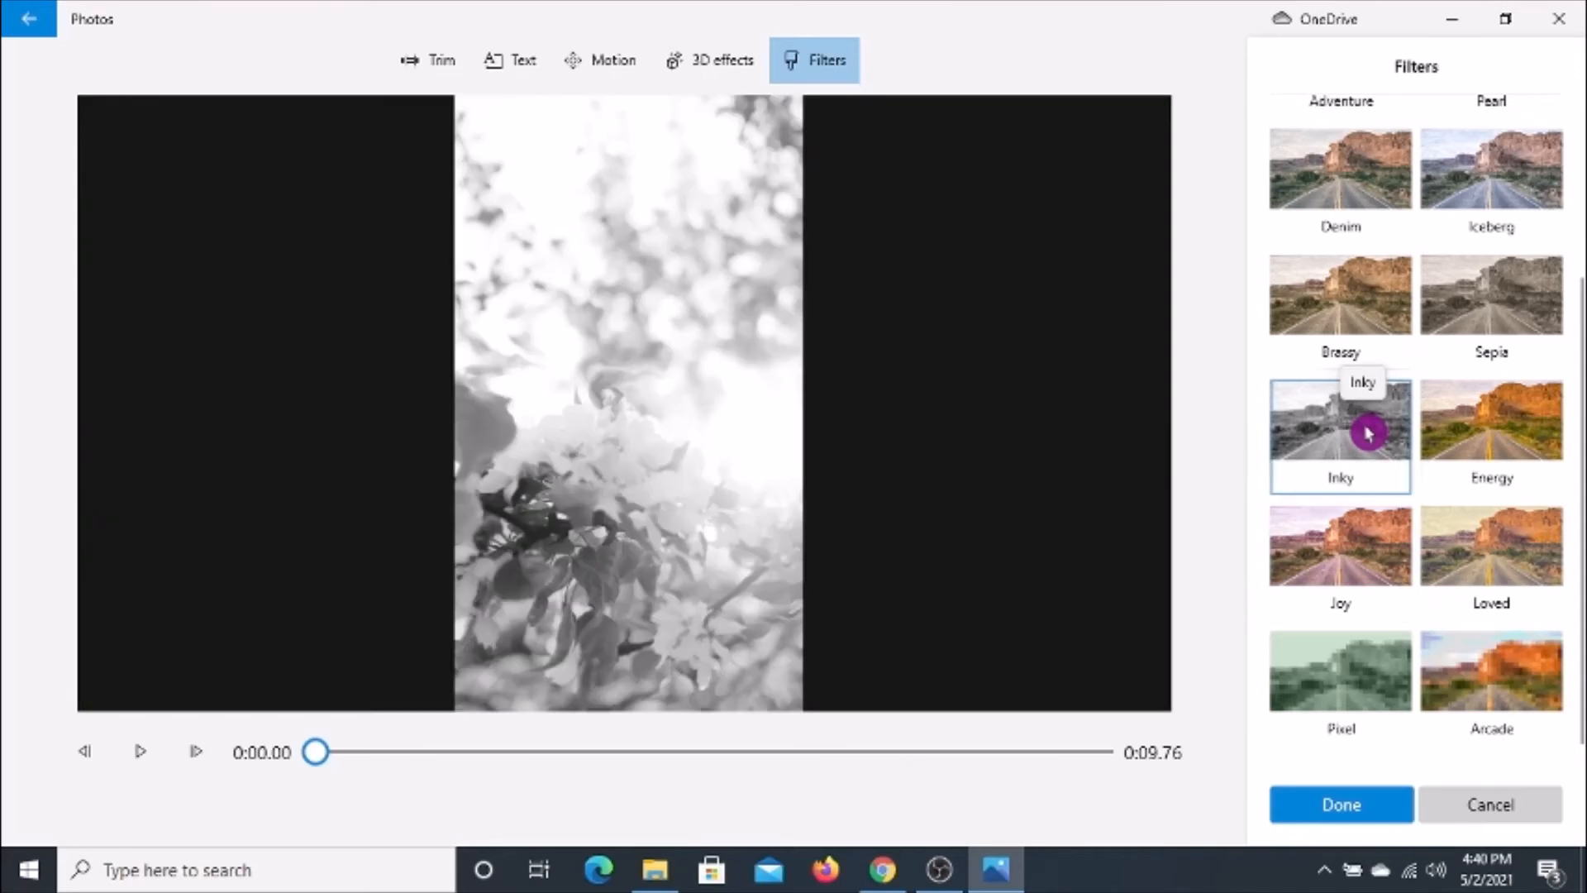
pyautogui.click(1370, 306)
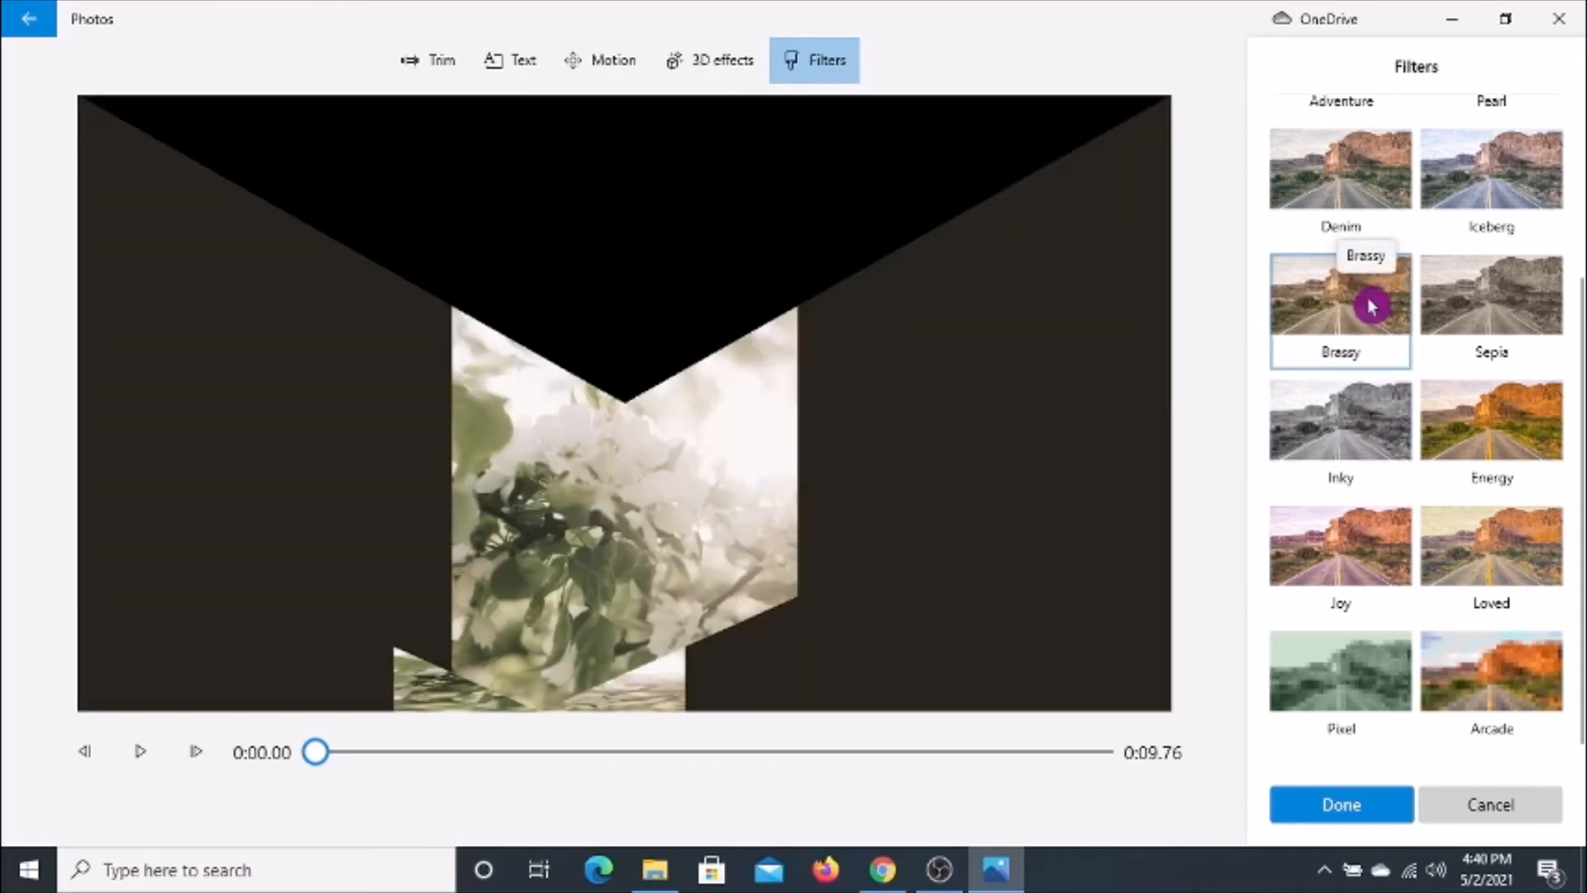
pyautogui.scroll(3, 1369, 342)
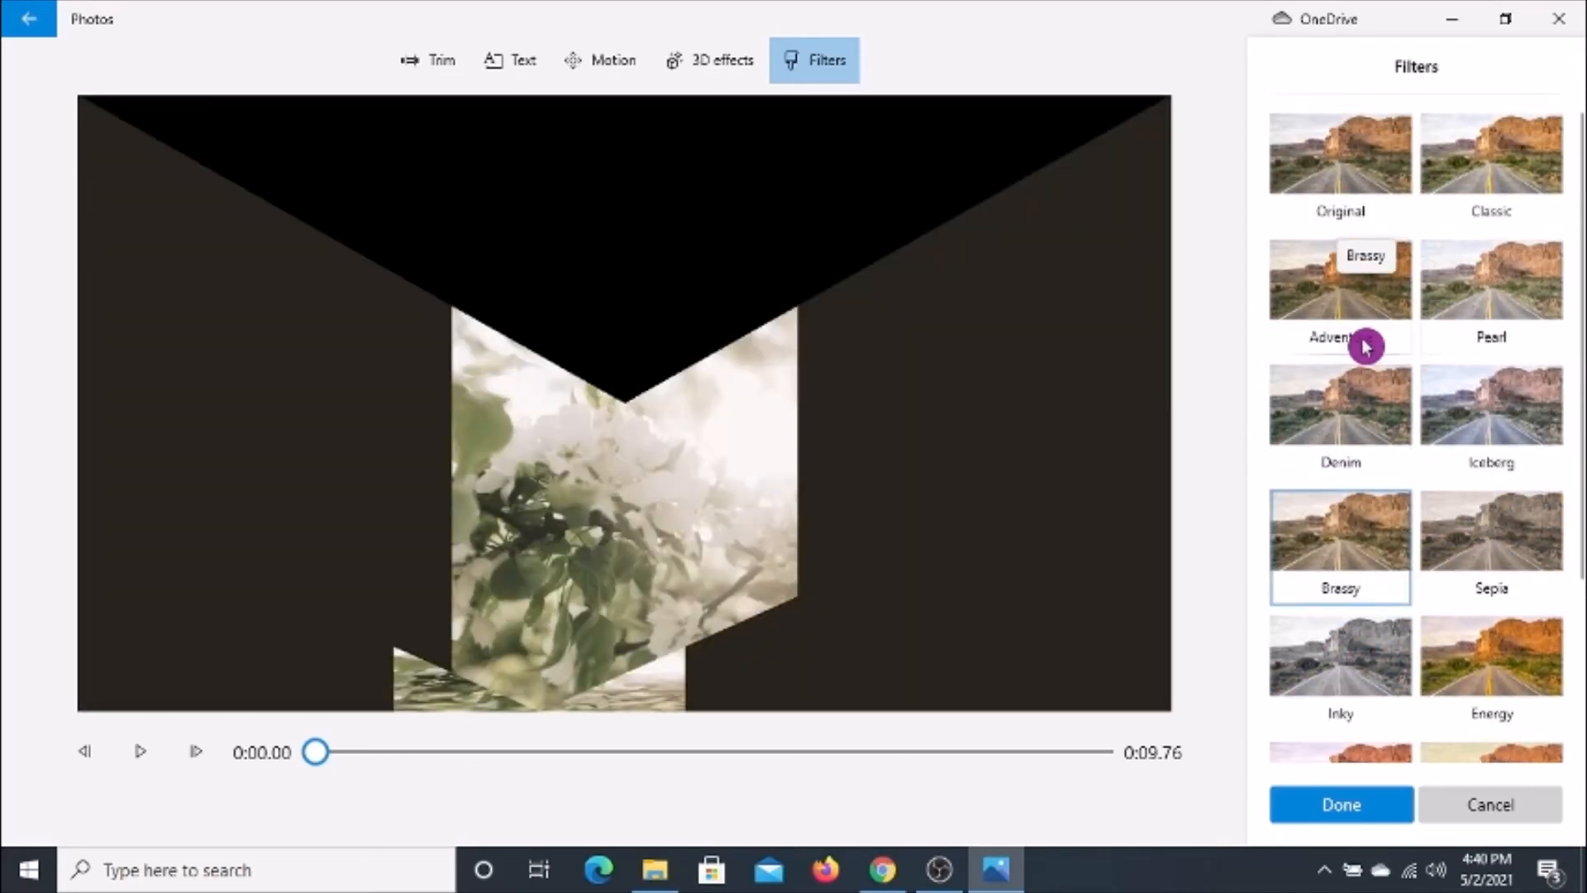
pyautogui.click(1359, 298)
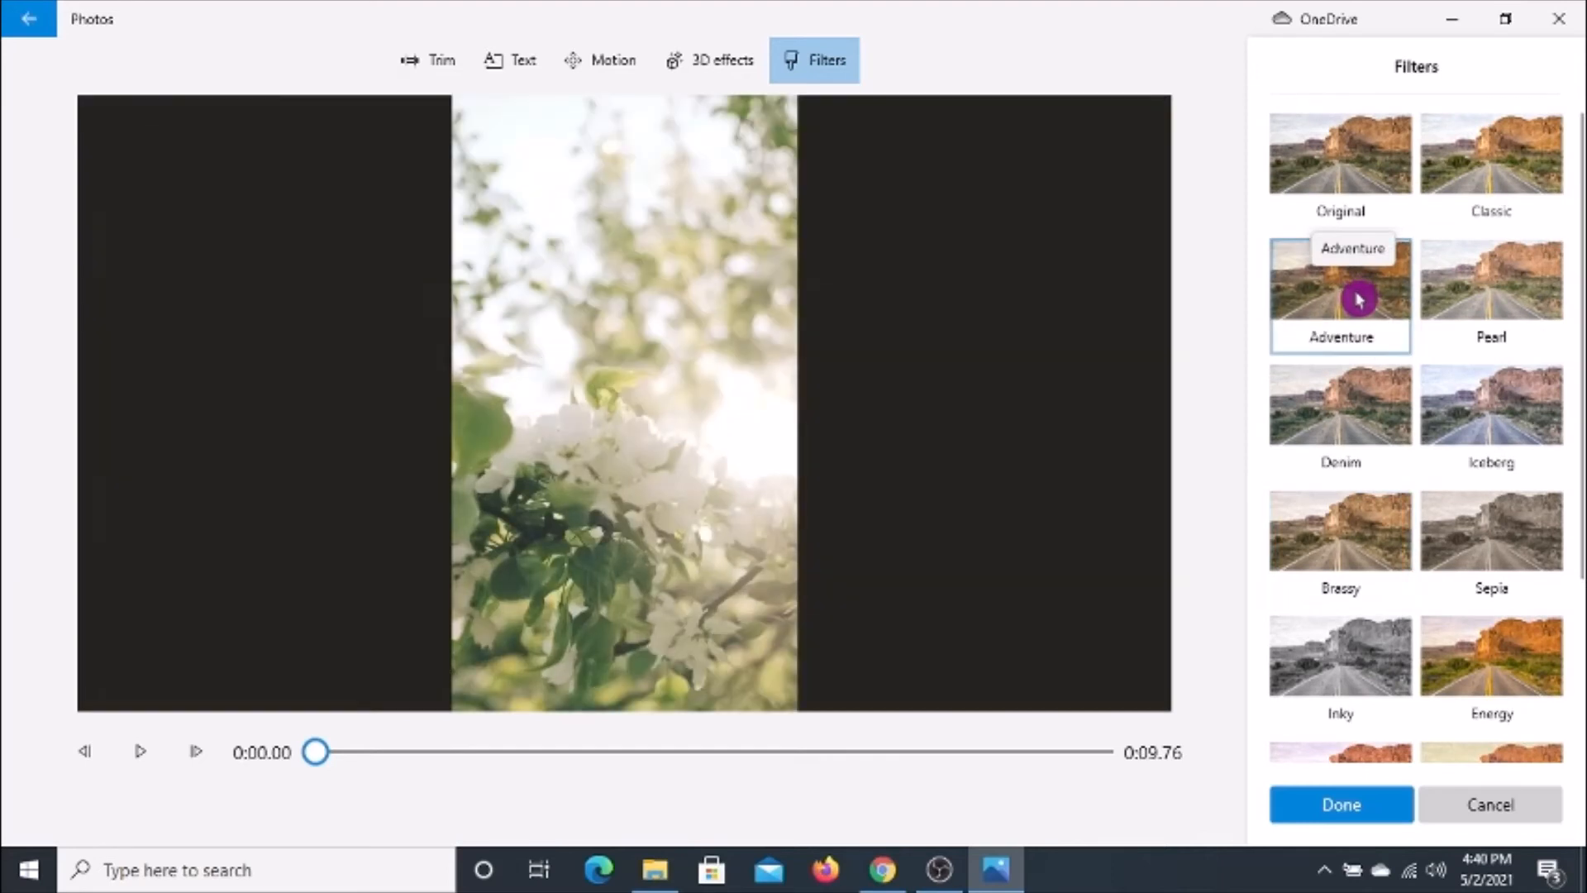
pyautogui.click(1370, 171)
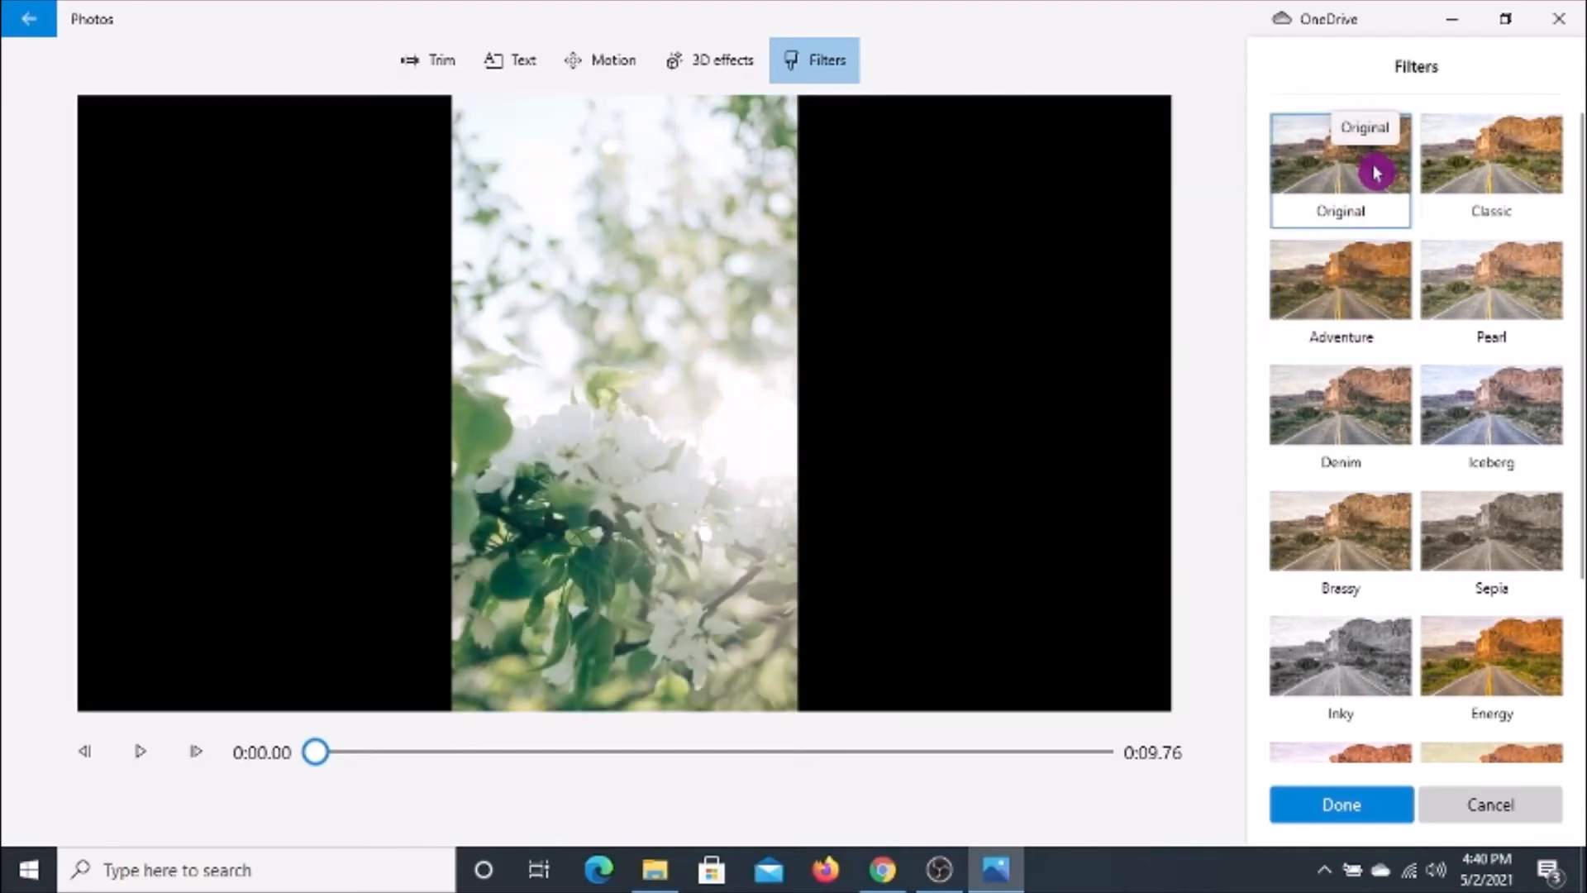
# Try the Classic filter on the blossom clip, look through the other filters, and restore Original.
pyautogui.click(1498, 165)
pyautogui.scroll(-3, 1479, 348)
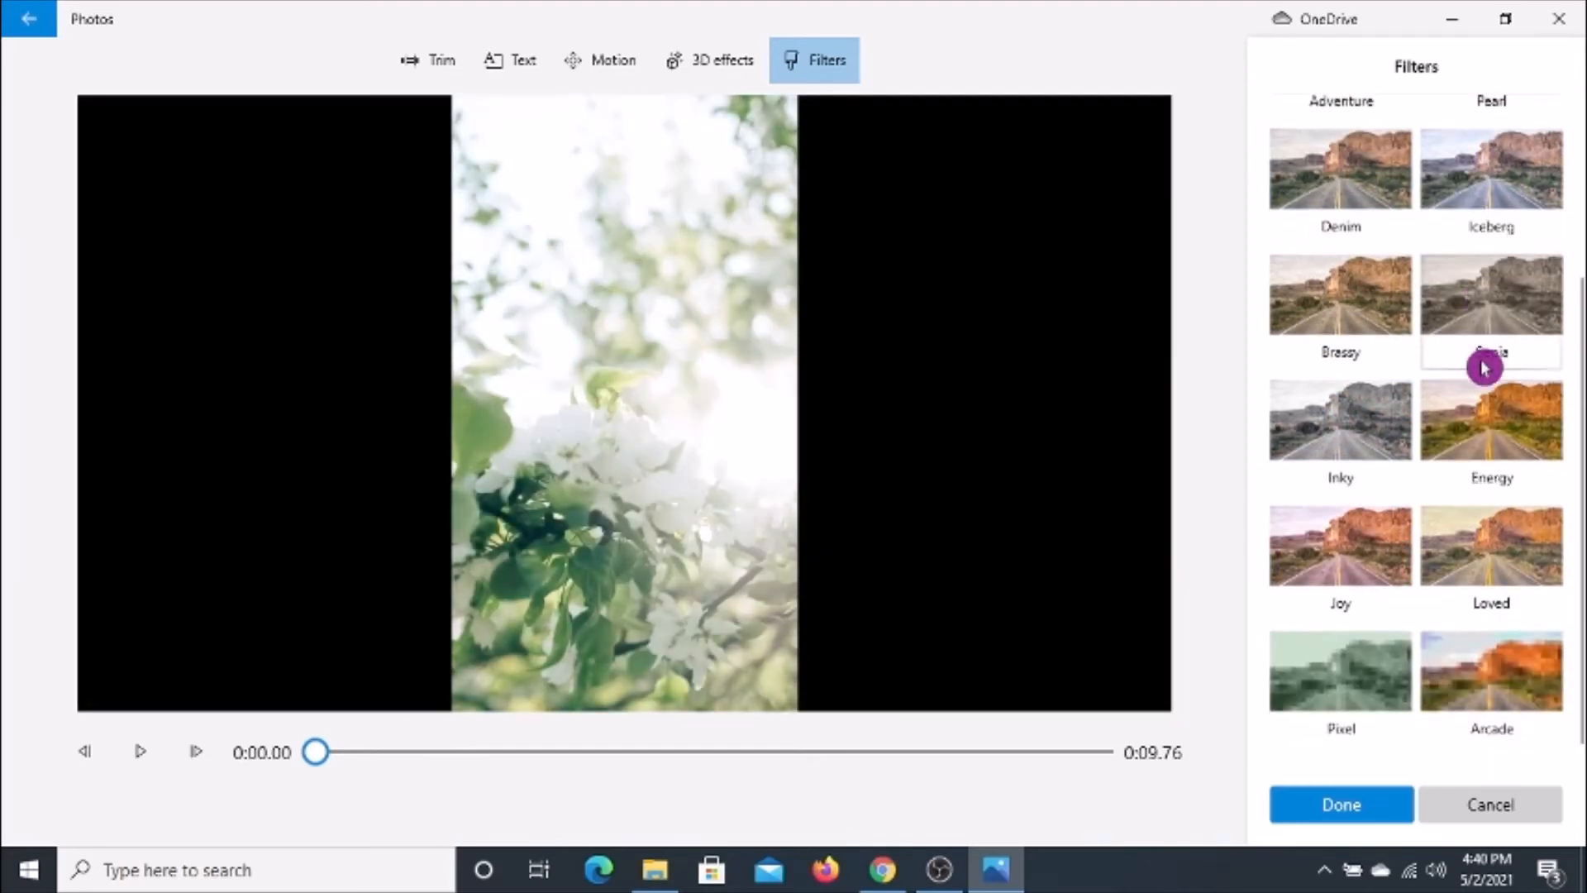
pyautogui.scroll(3, 1498, 453)
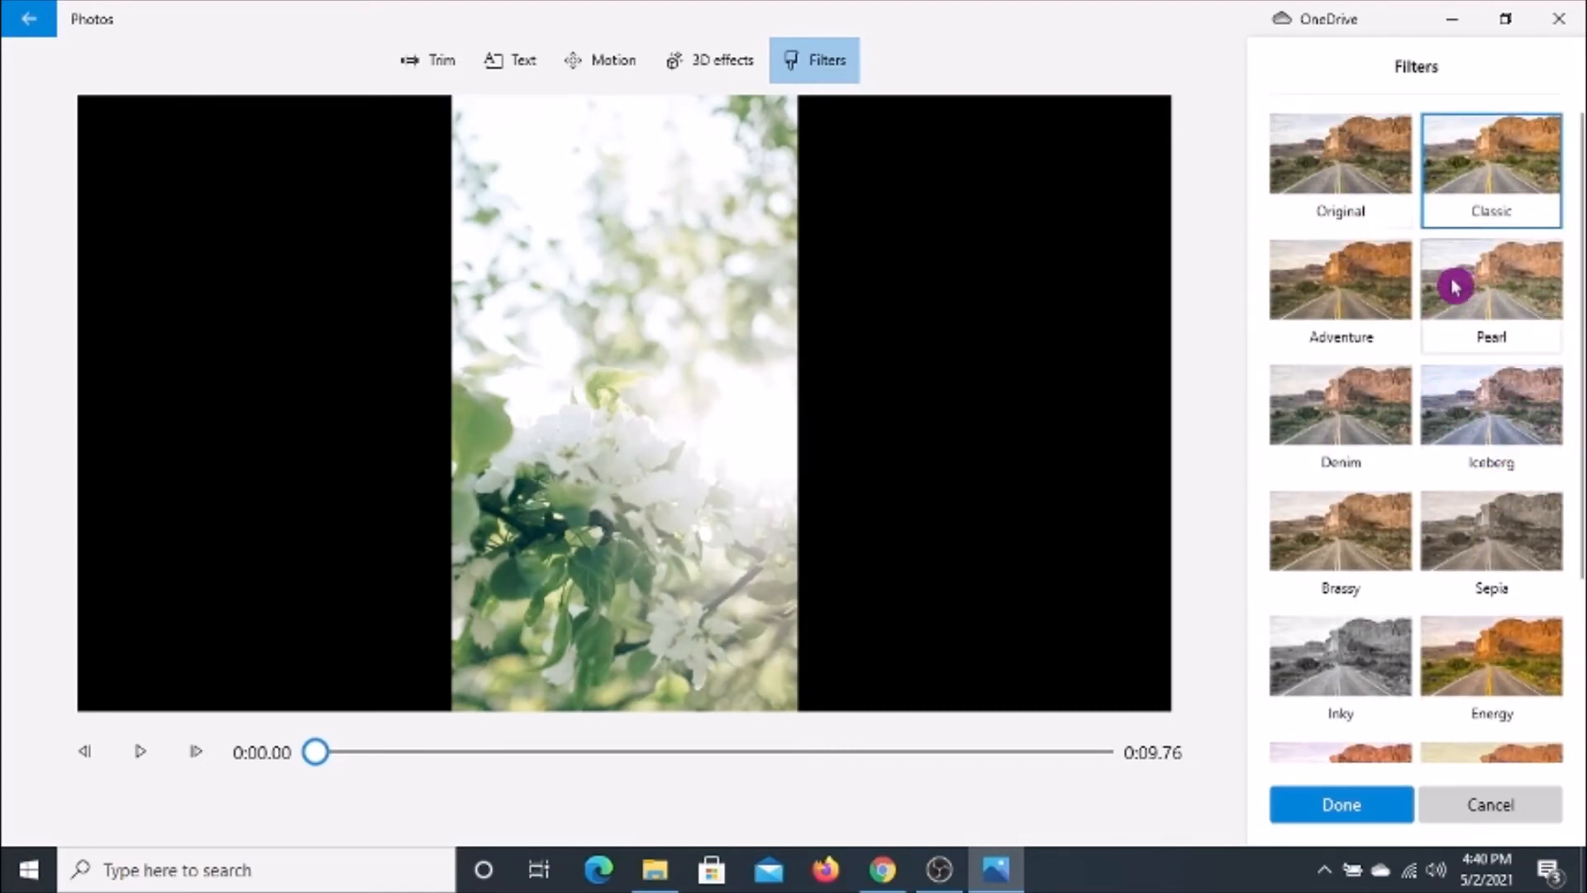
pyautogui.click(1334, 177)
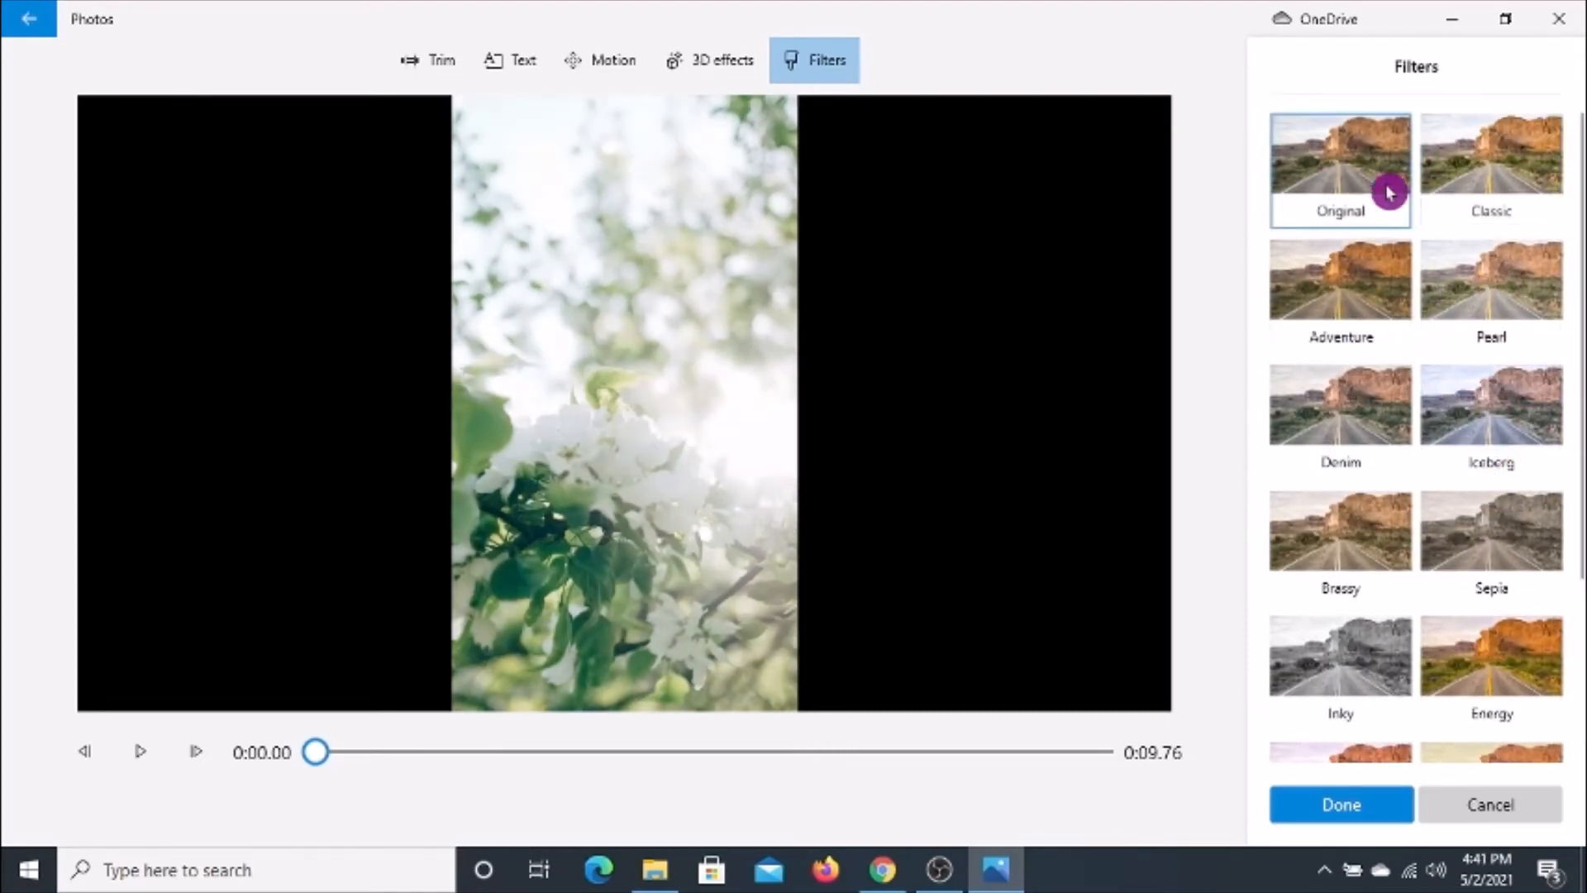
# Try the Denim and Iceberg filters, apply Brassy to the blossom clip, and preview the filtered clip in the project.
pyautogui.click(1366, 434)
pyautogui.click(1487, 445)
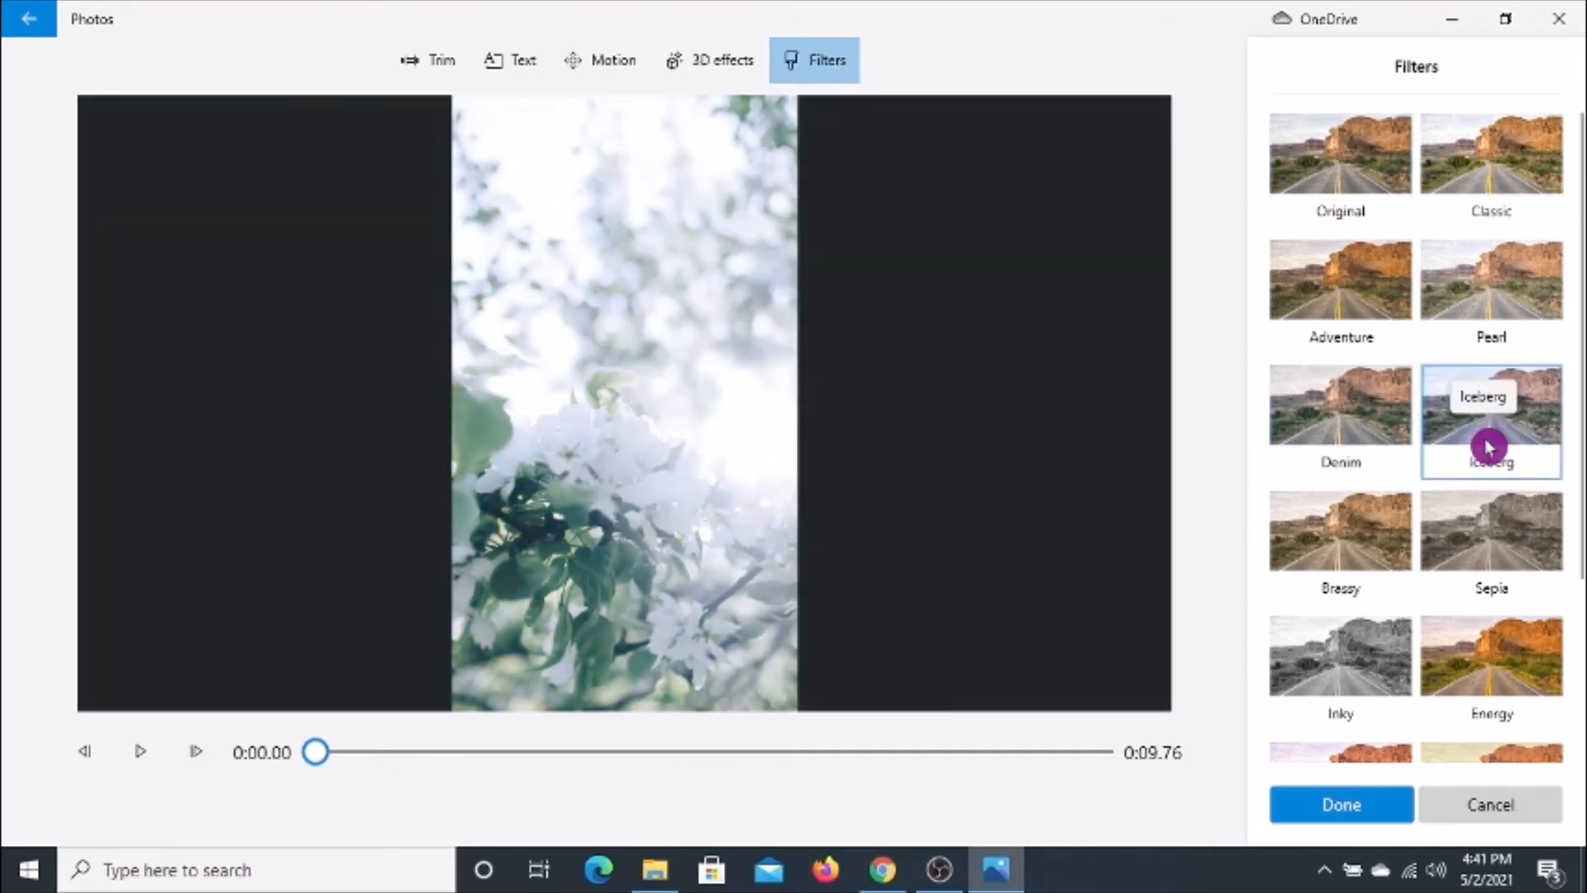
pyautogui.click(1329, 562)
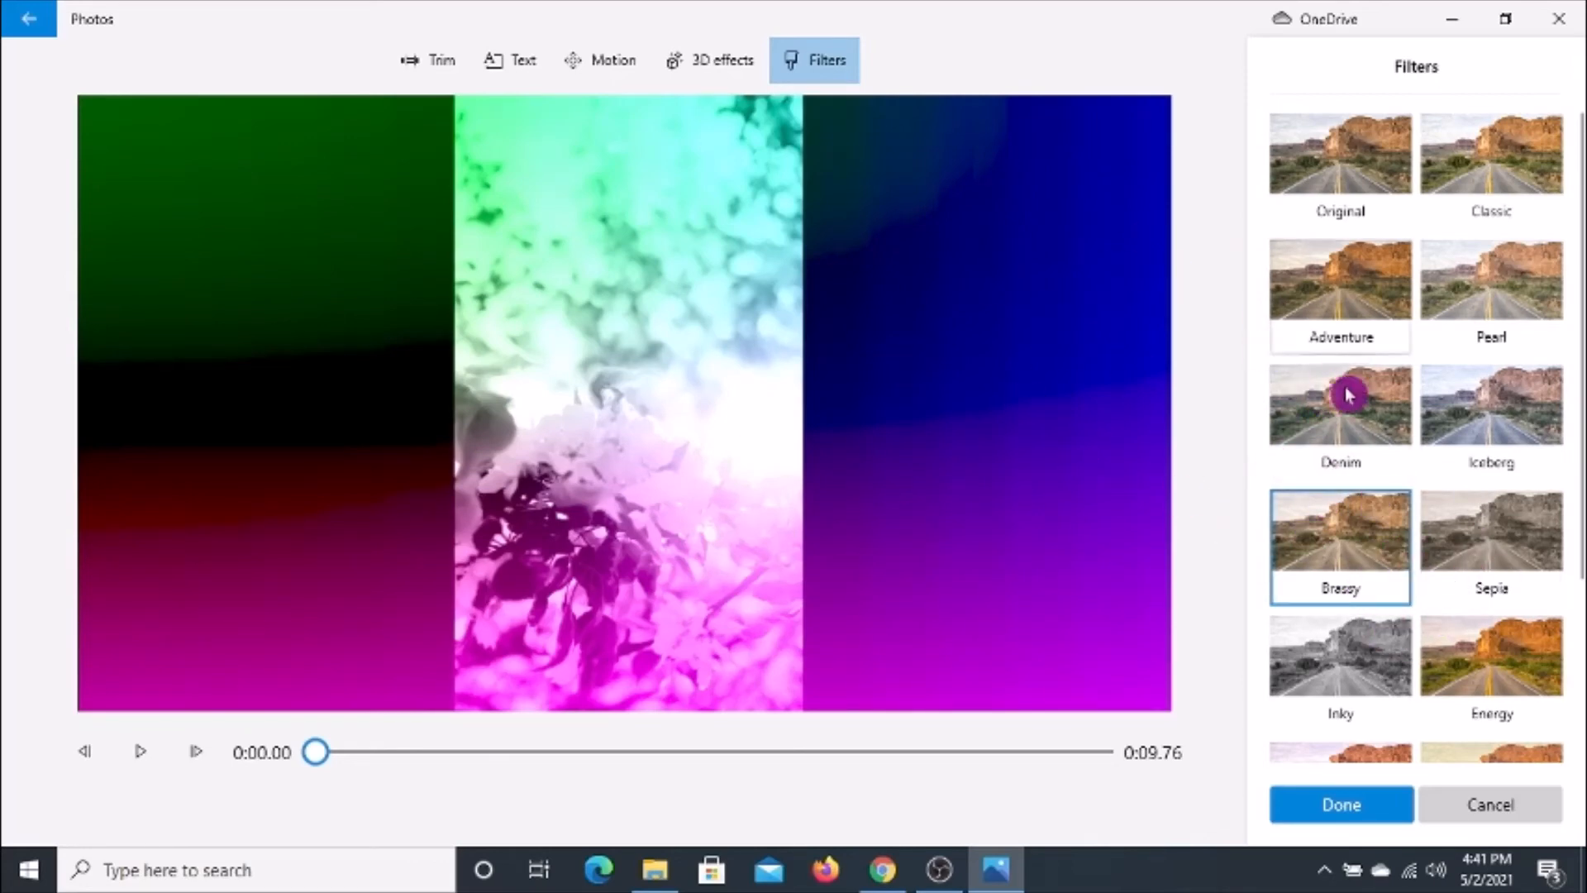
pyautogui.click(1360, 809)
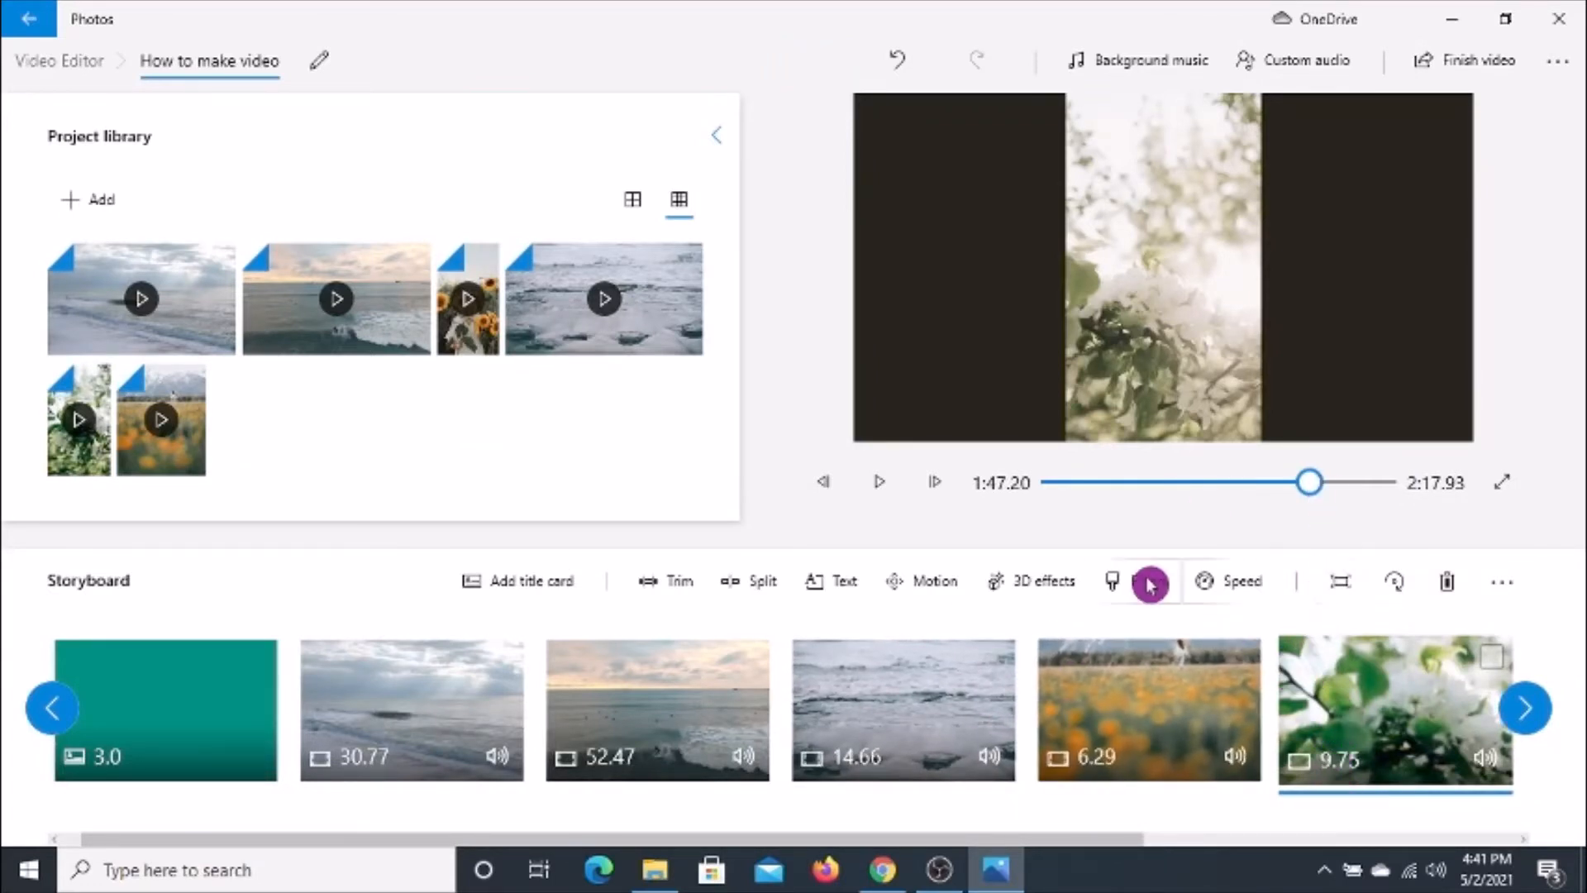
pyautogui.click(895, 495)
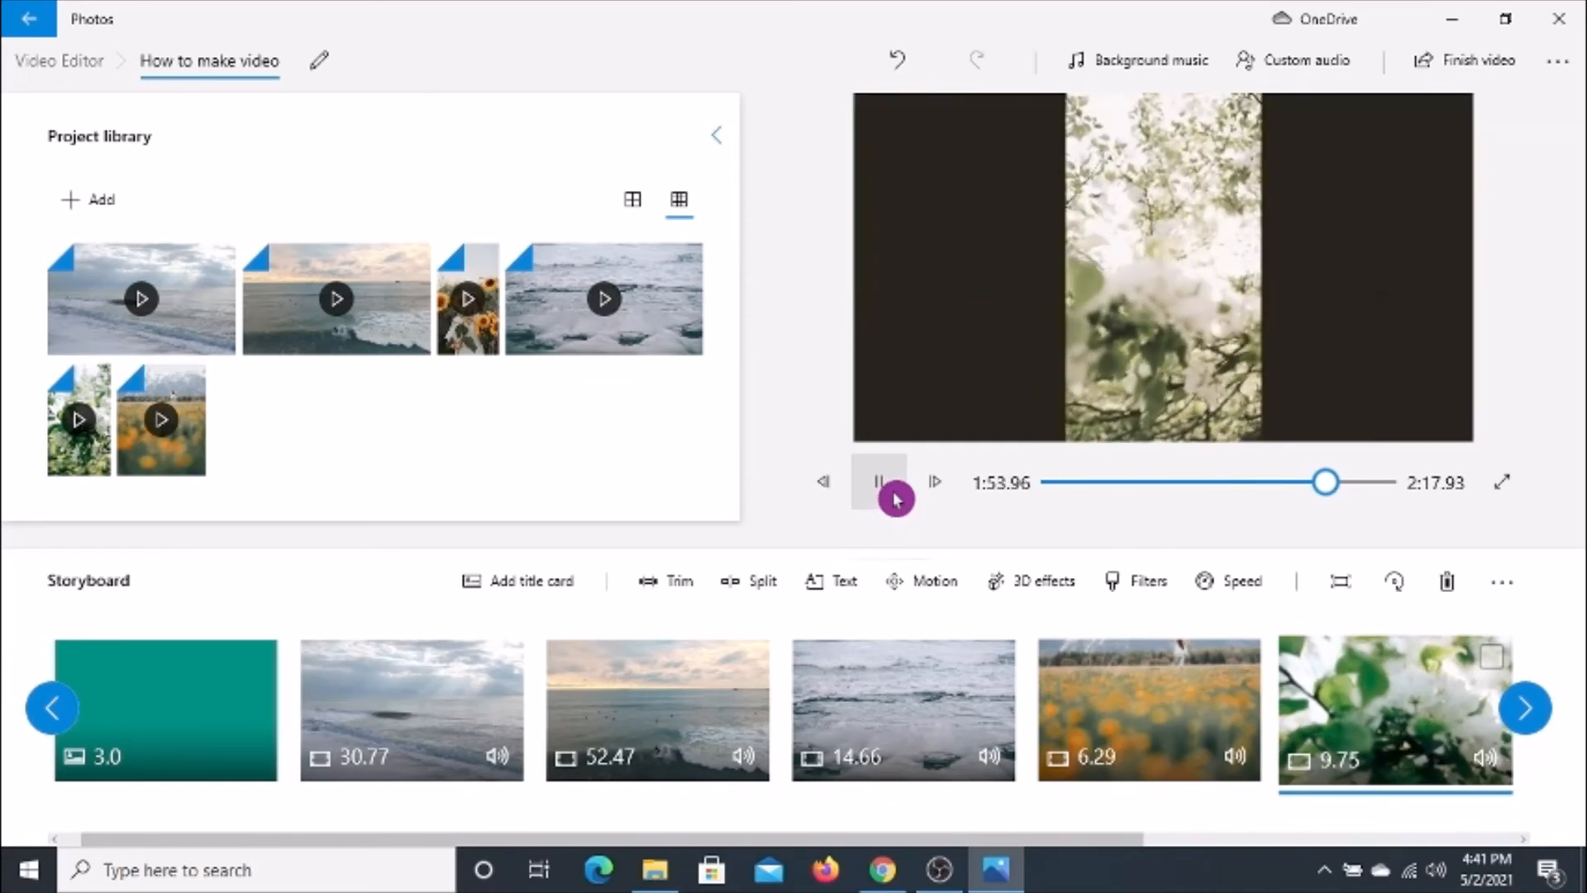
pyautogui.click(896, 497)
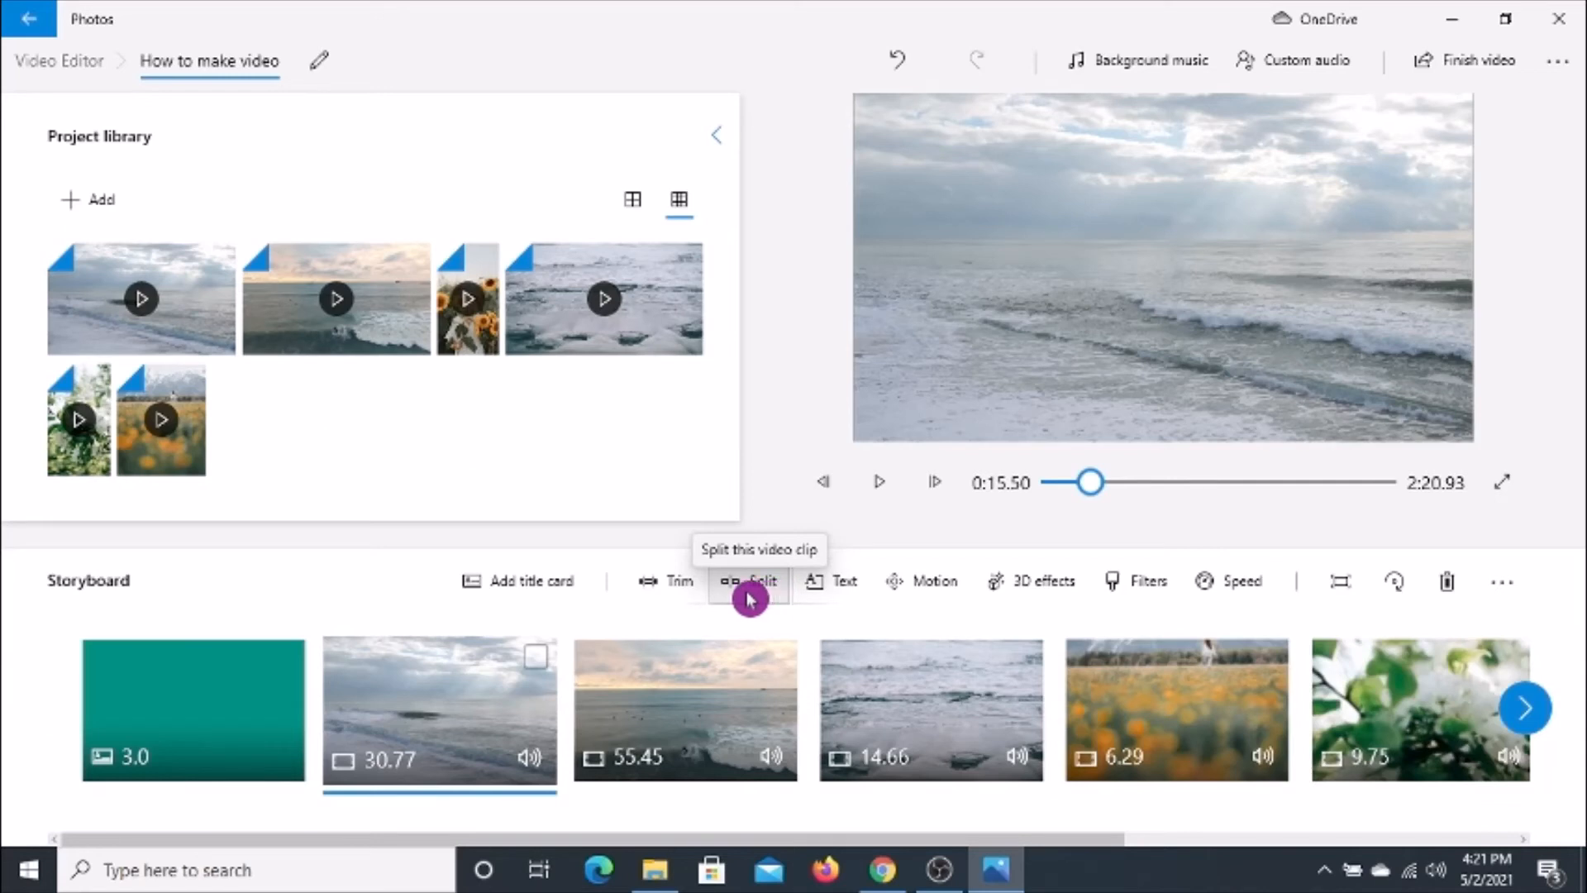
# Select the 55.45-second surfer clip on the storyboard and open it for splitting.
pyautogui.click(701, 705)
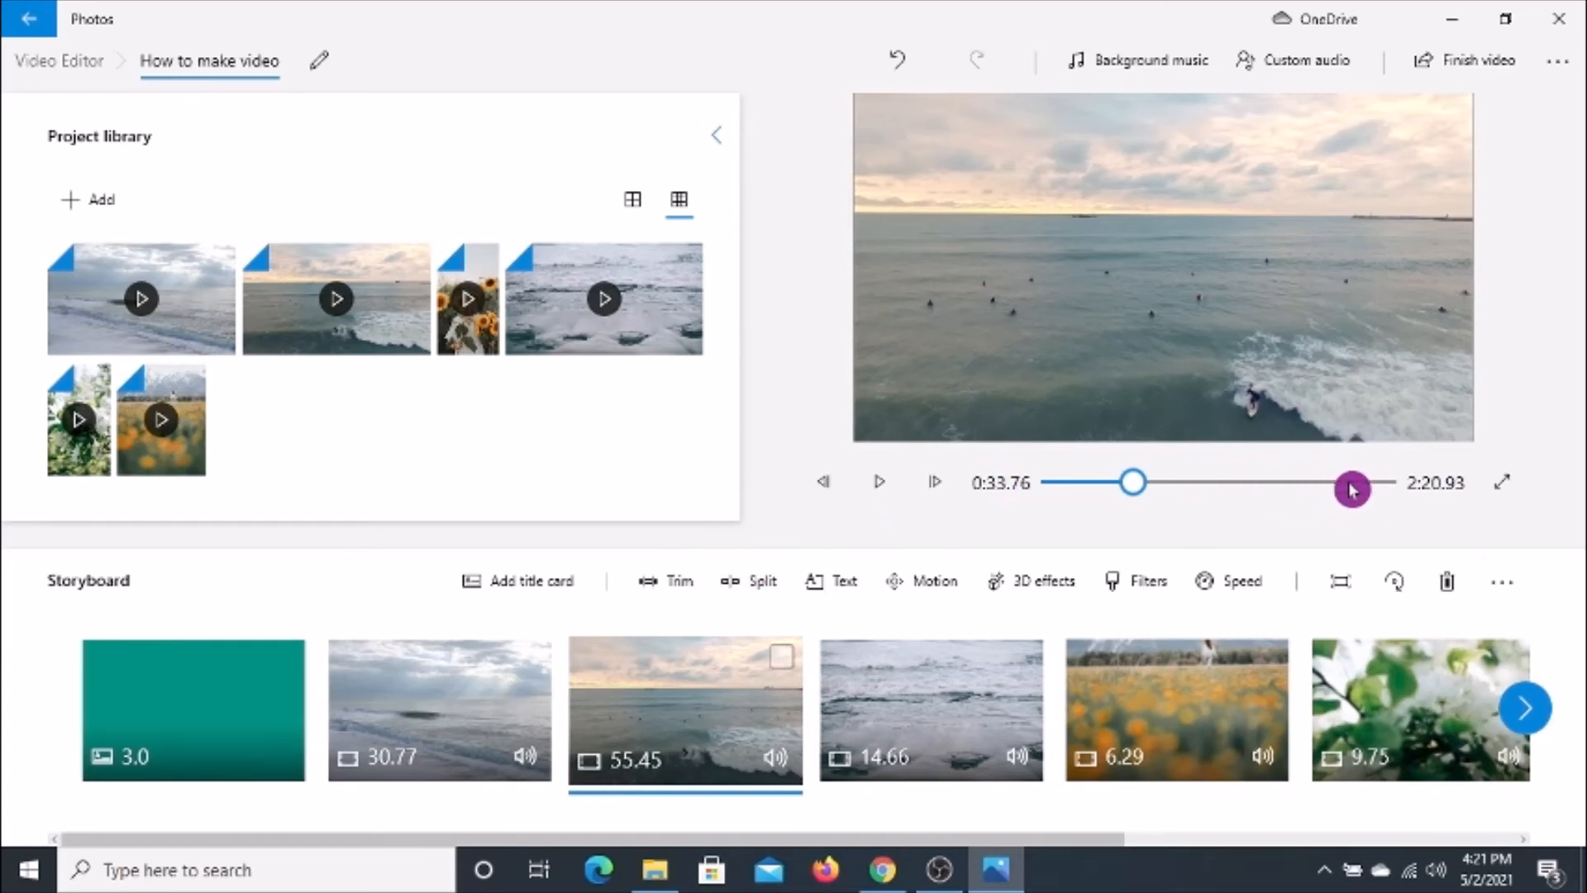
pyautogui.moveTo(1129, 494); pyautogui.dragTo(1034, 482)
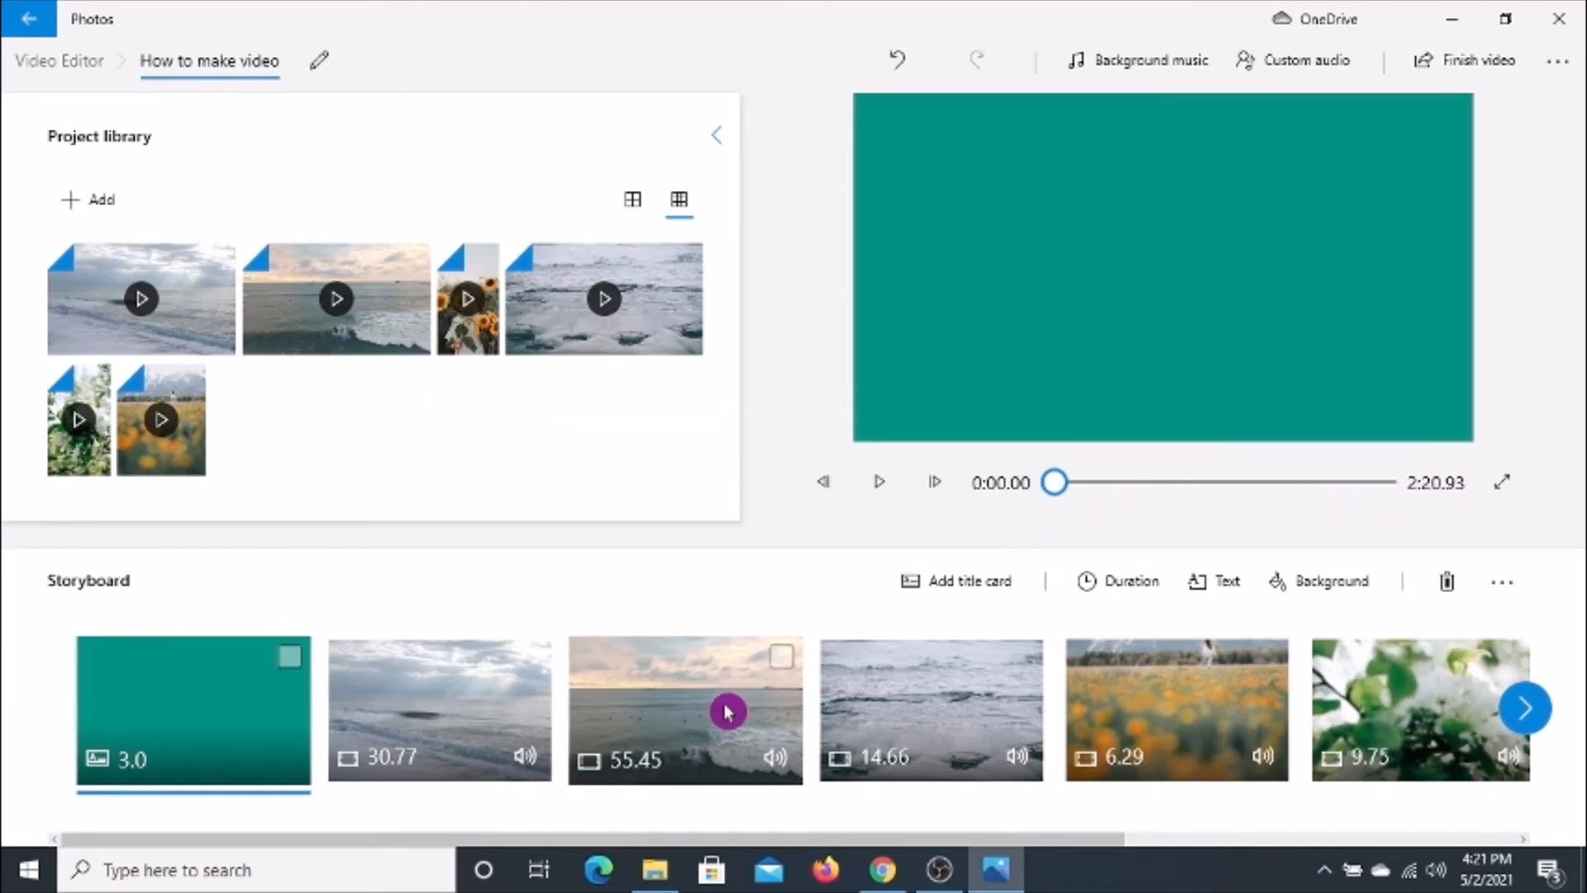
pyautogui.click(671, 726)
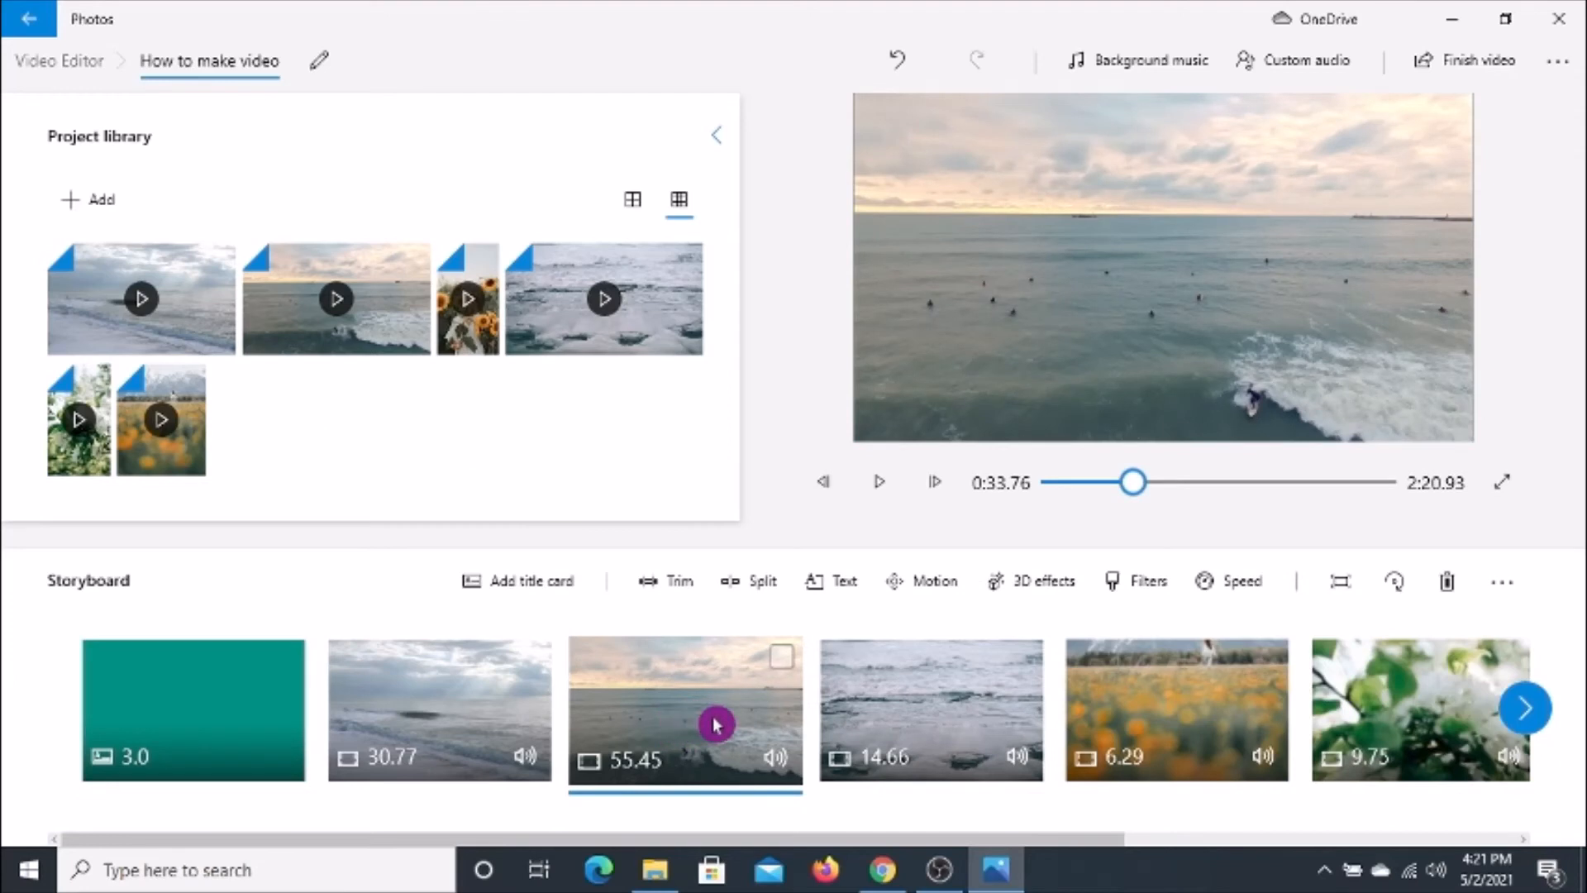
pyautogui.click(767, 593)
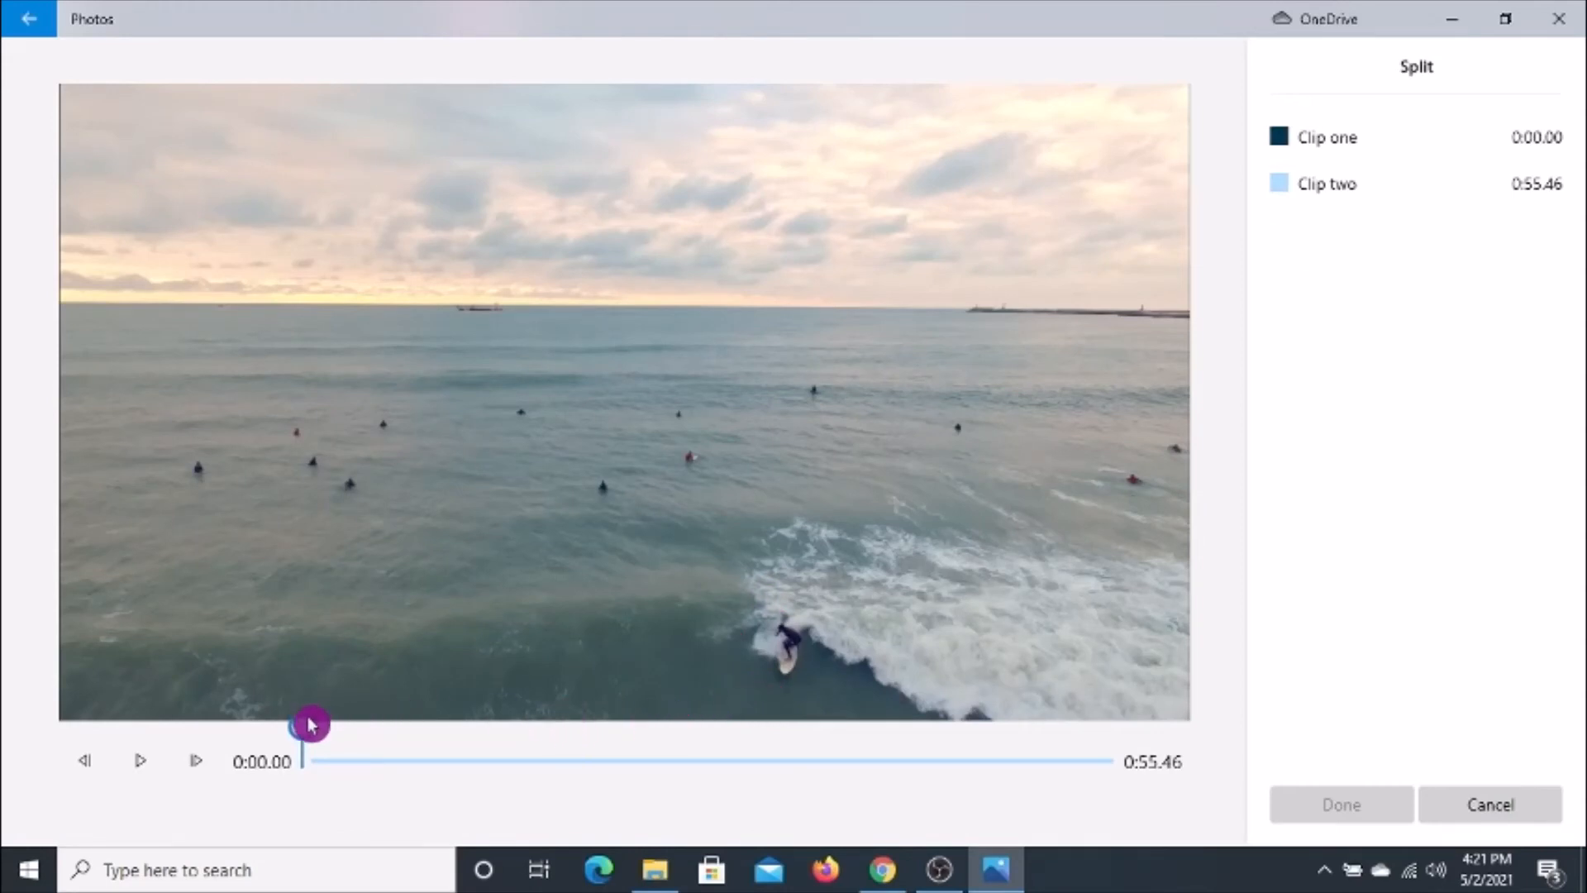
# Try split points at 0:08.53, 0:54.76, 0:49.06 and 0:04.90, and return the split marker to the clip's start.
pyautogui.moveTo(311, 725); pyautogui.dragTo(453, 742)
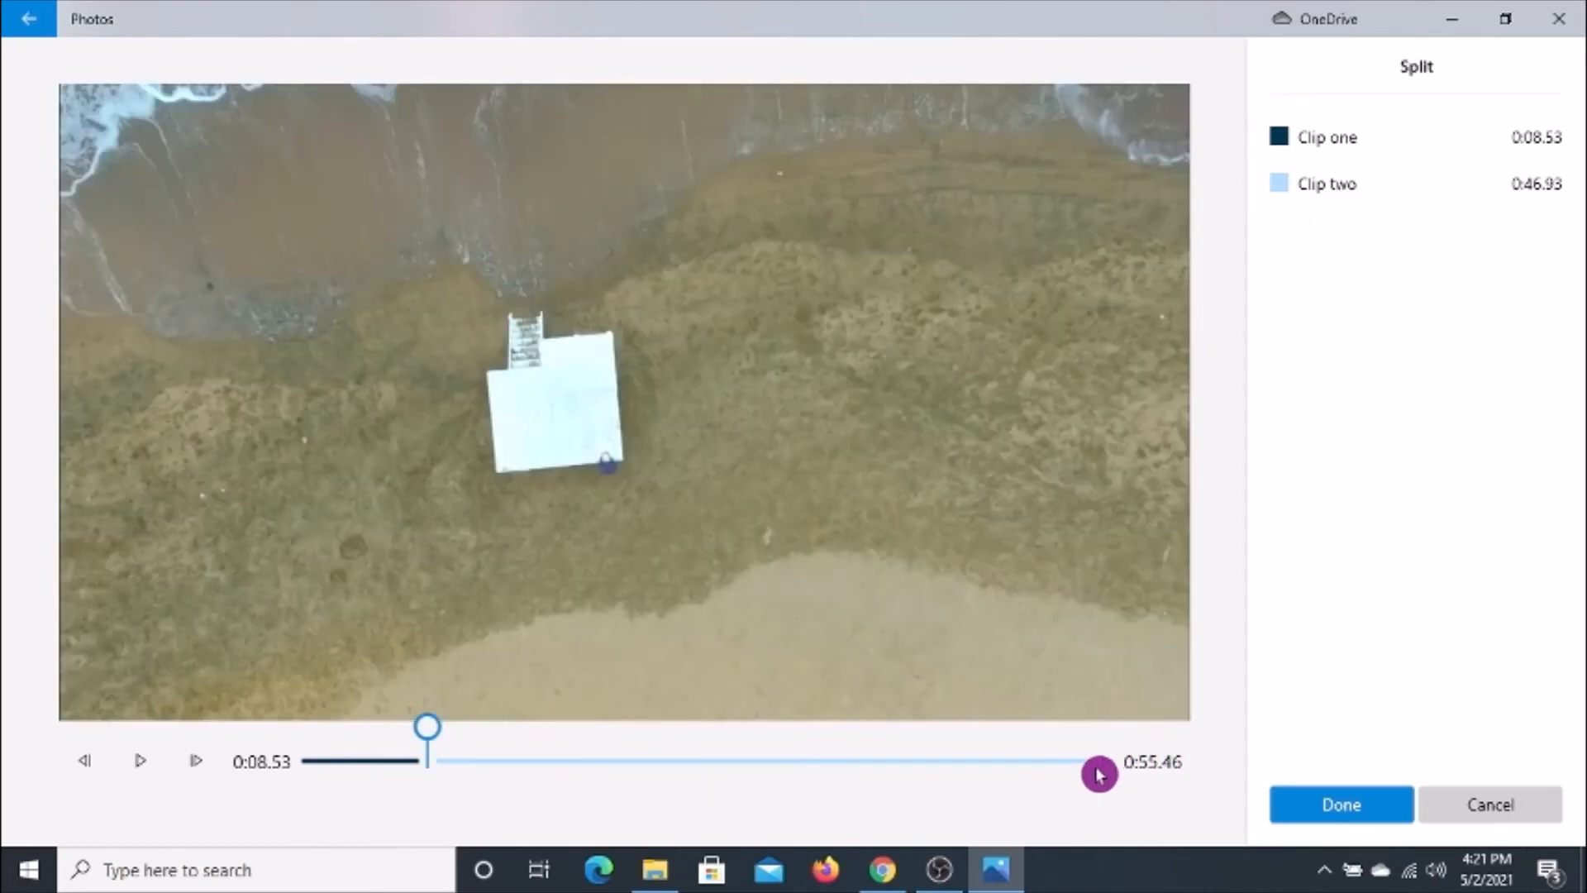
pyautogui.click(1106, 767)
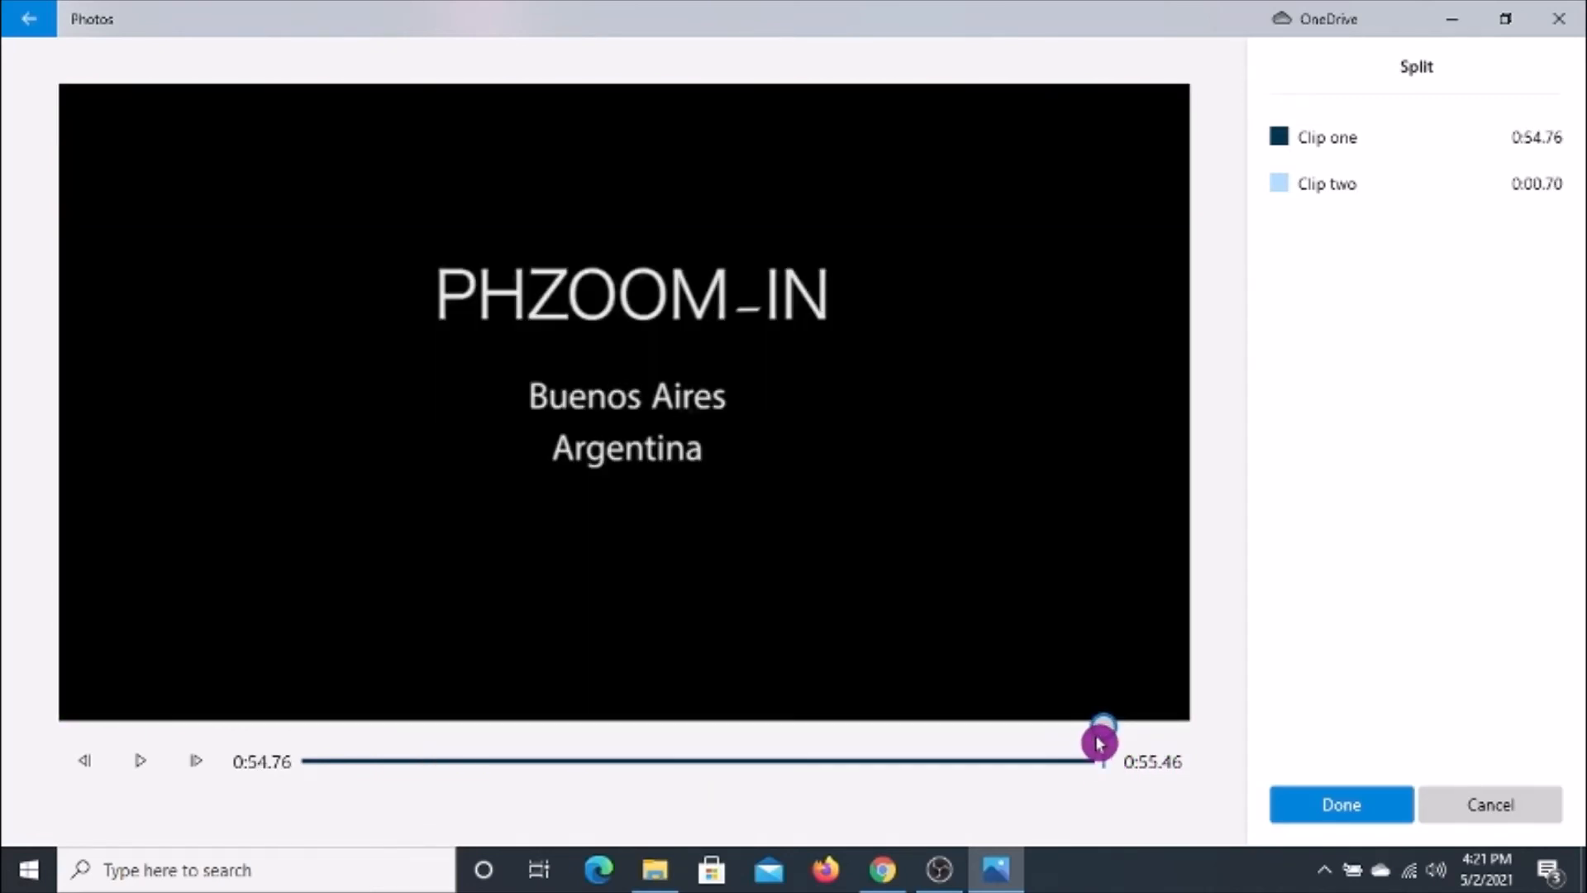
pyautogui.moveTo(1100, 744); pyautogui.dragTo(1020, 733)
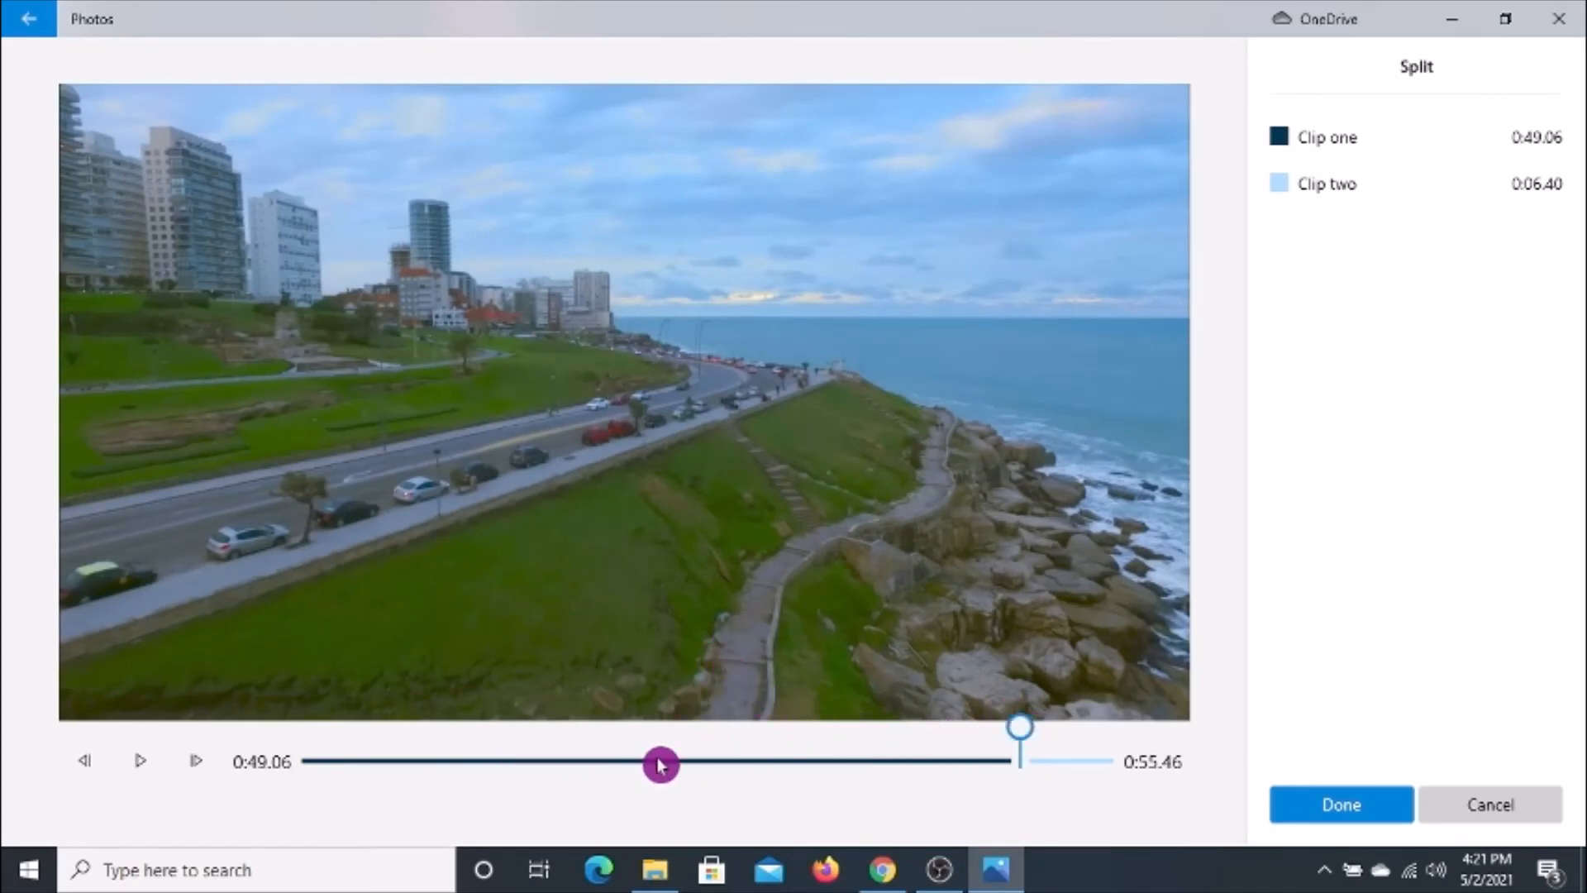
pyautogui.moveTo(1010, 731)
pyautogui.mouseDown()
pyautogui.moveTo(698, 720)
pyautogui.moveTo(401, 733)
pyautogui.moveTo(259, 758)
pyautogui.mouseUp()
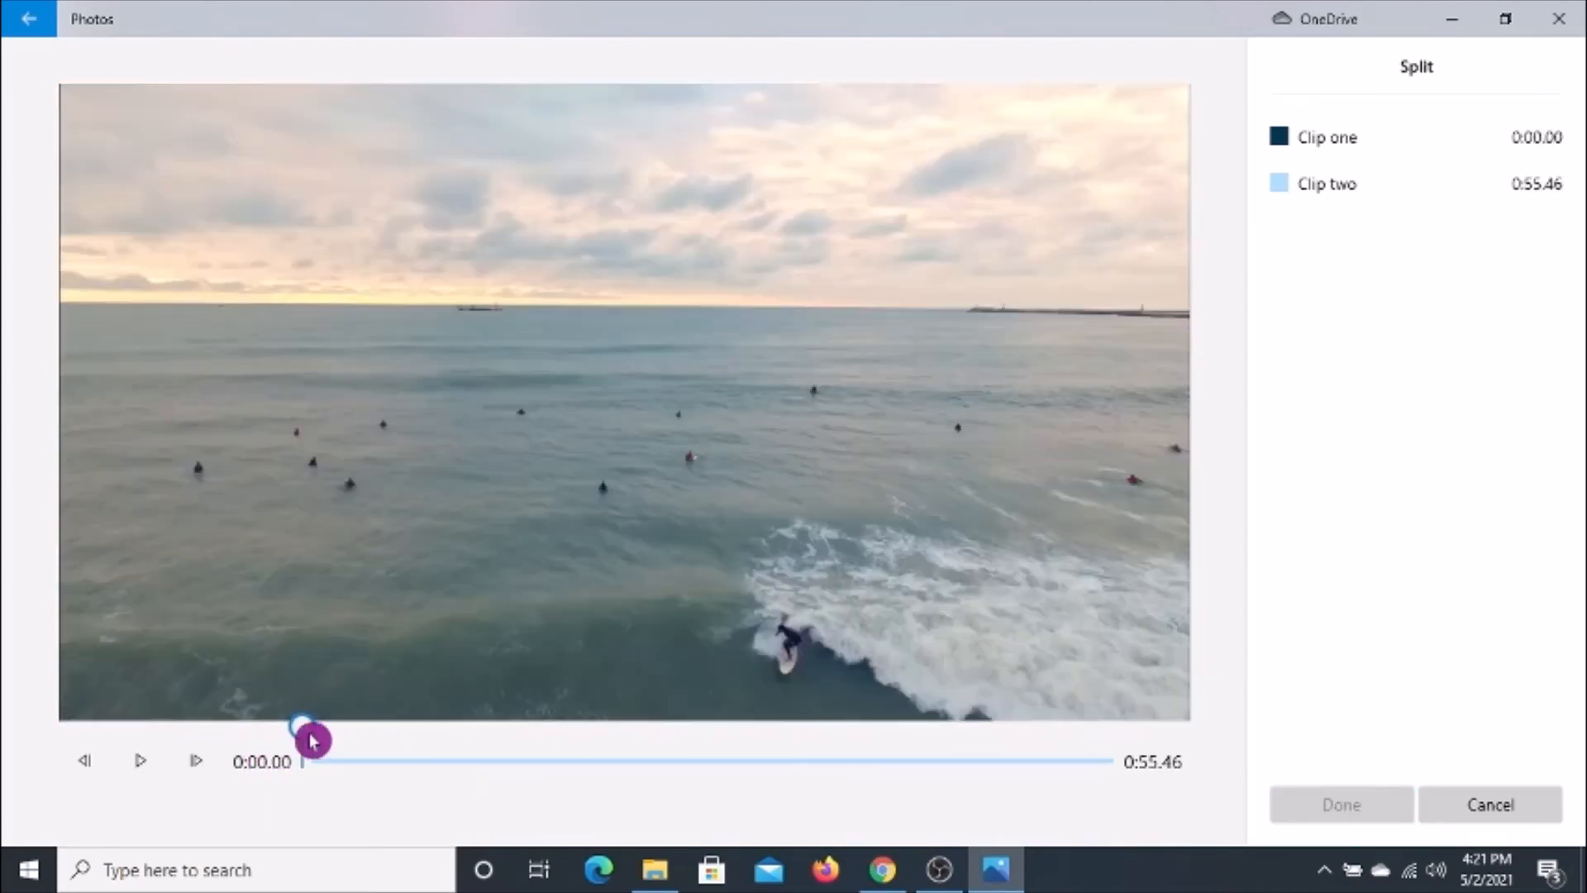
pyautogui.moveTo(314, 733)
pyautogui.mouseDown()
pyautogui.moveTo(1088, 755)
pyautogui.moveTo(288, 758)
pyautogui.moveTo(354, 716)
pyautogui.moveTo(475, 749)
pyautogui.moveTo(1128, 784)
pyautogui.moveTo(1013, 755)
pyautogui.moveTo(374, 754)
pyautogui.mouseUp()
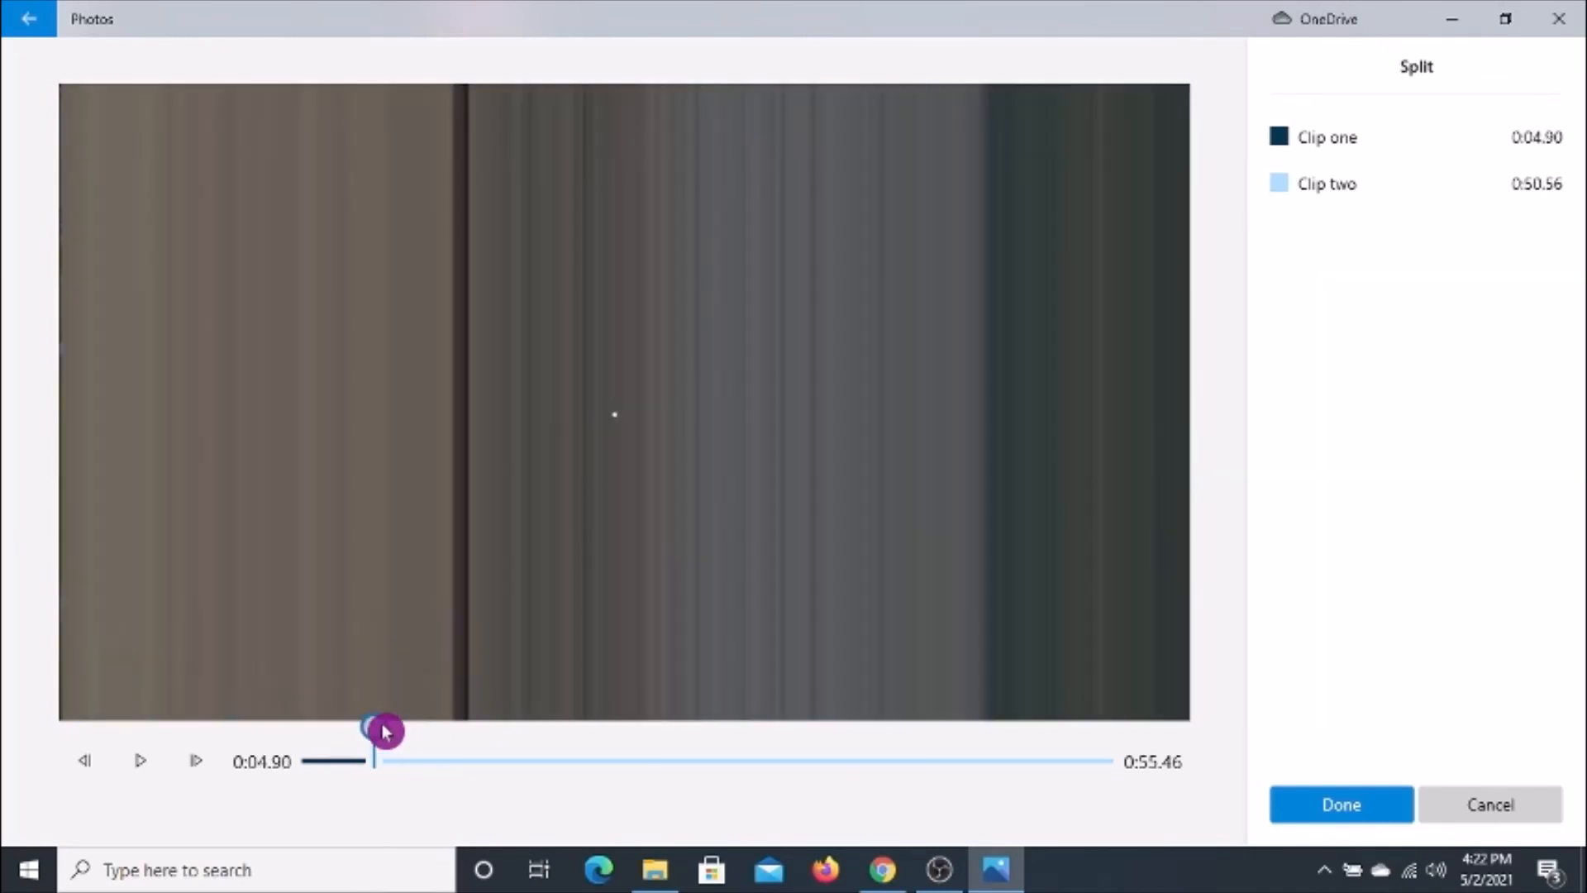
pyautogui.moveTo(347, 733); pyautogui.dragTo(296, 738)
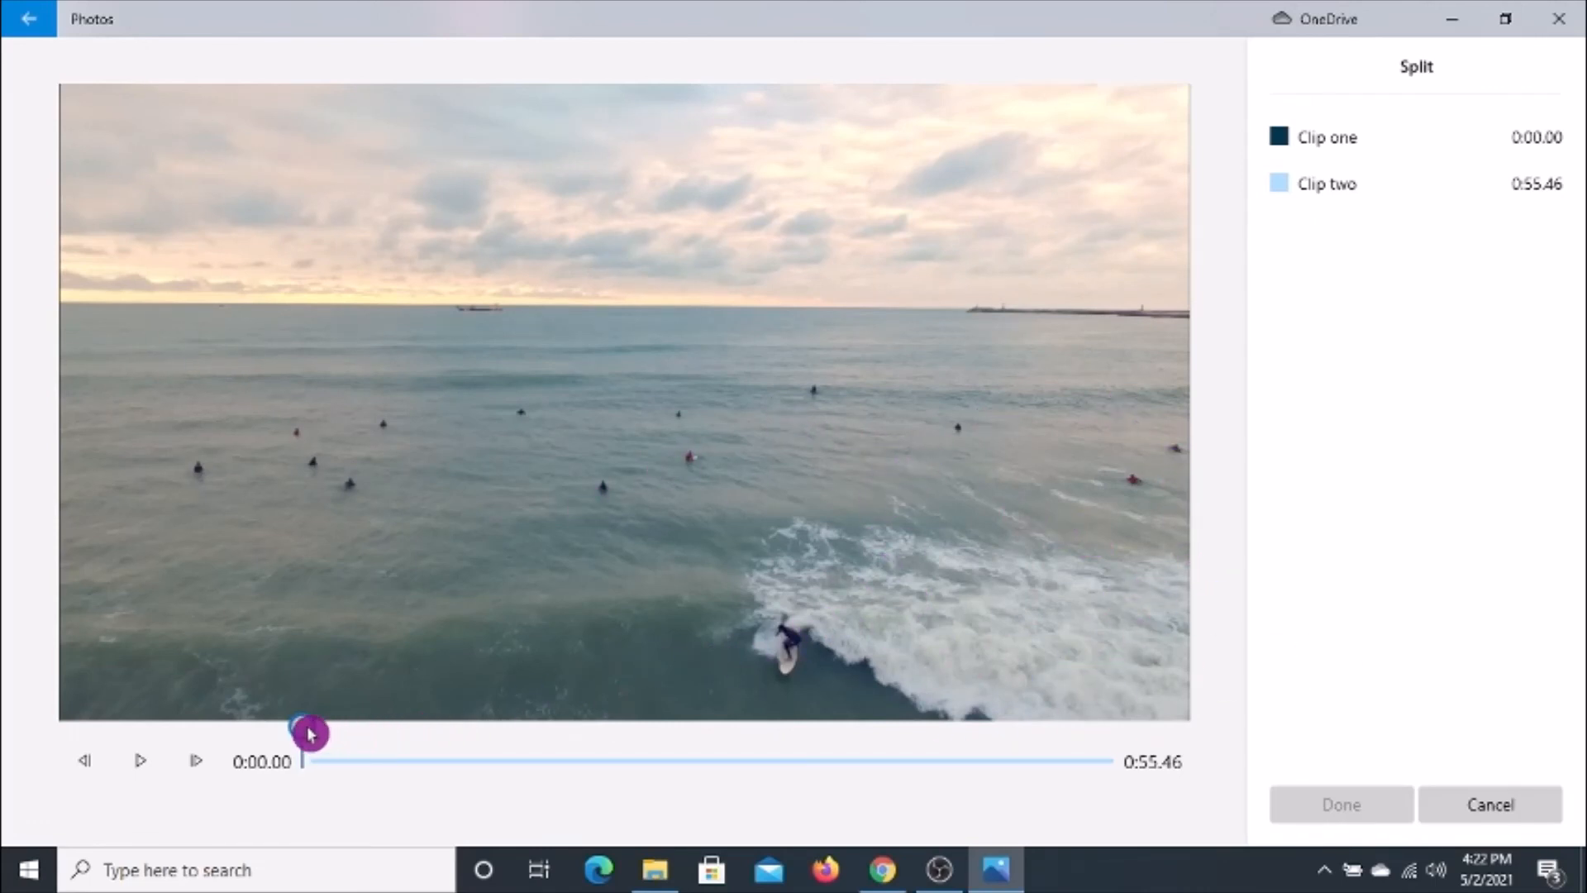
# Split the 55.45-second surfer clip at 0:03.00.
pyautogui.moveTo(310, 733)
pyautogui.mouseDown()
pyautogui.moveTo(464, 748)
pyautogui.moveTo(279, 734)
pyautogui.moveTo(676, 729)
pyautogui.moveTo(276, 747)
pyautogui.mouseUp()
pyautogui.moveTo(303, 735); pyautogui.dragTo(346, 736)
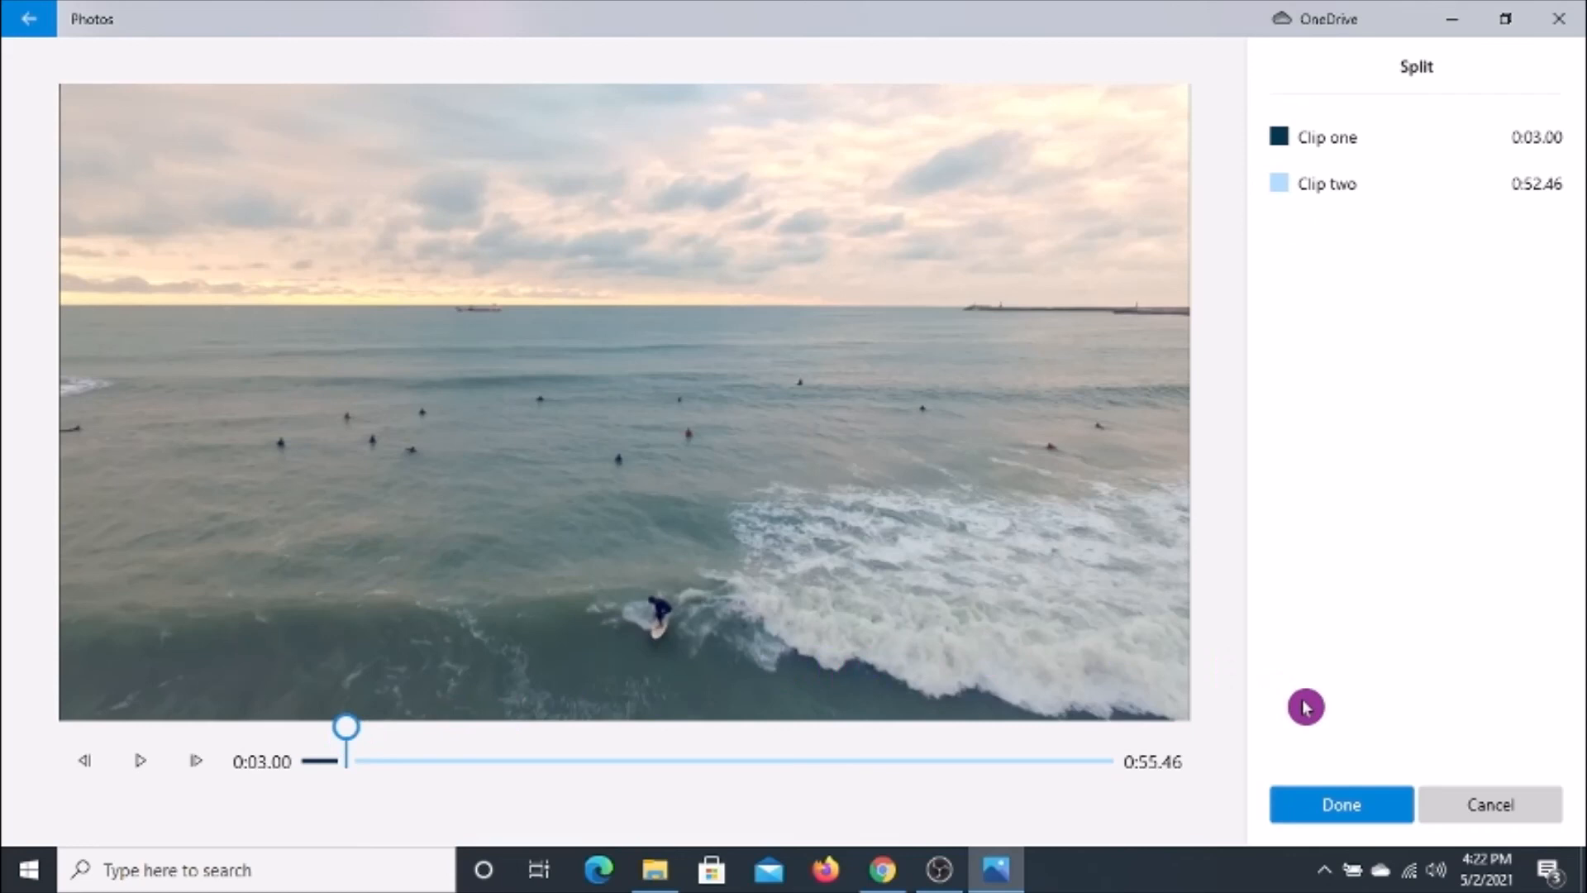
pyautogui.click(1331, 809)
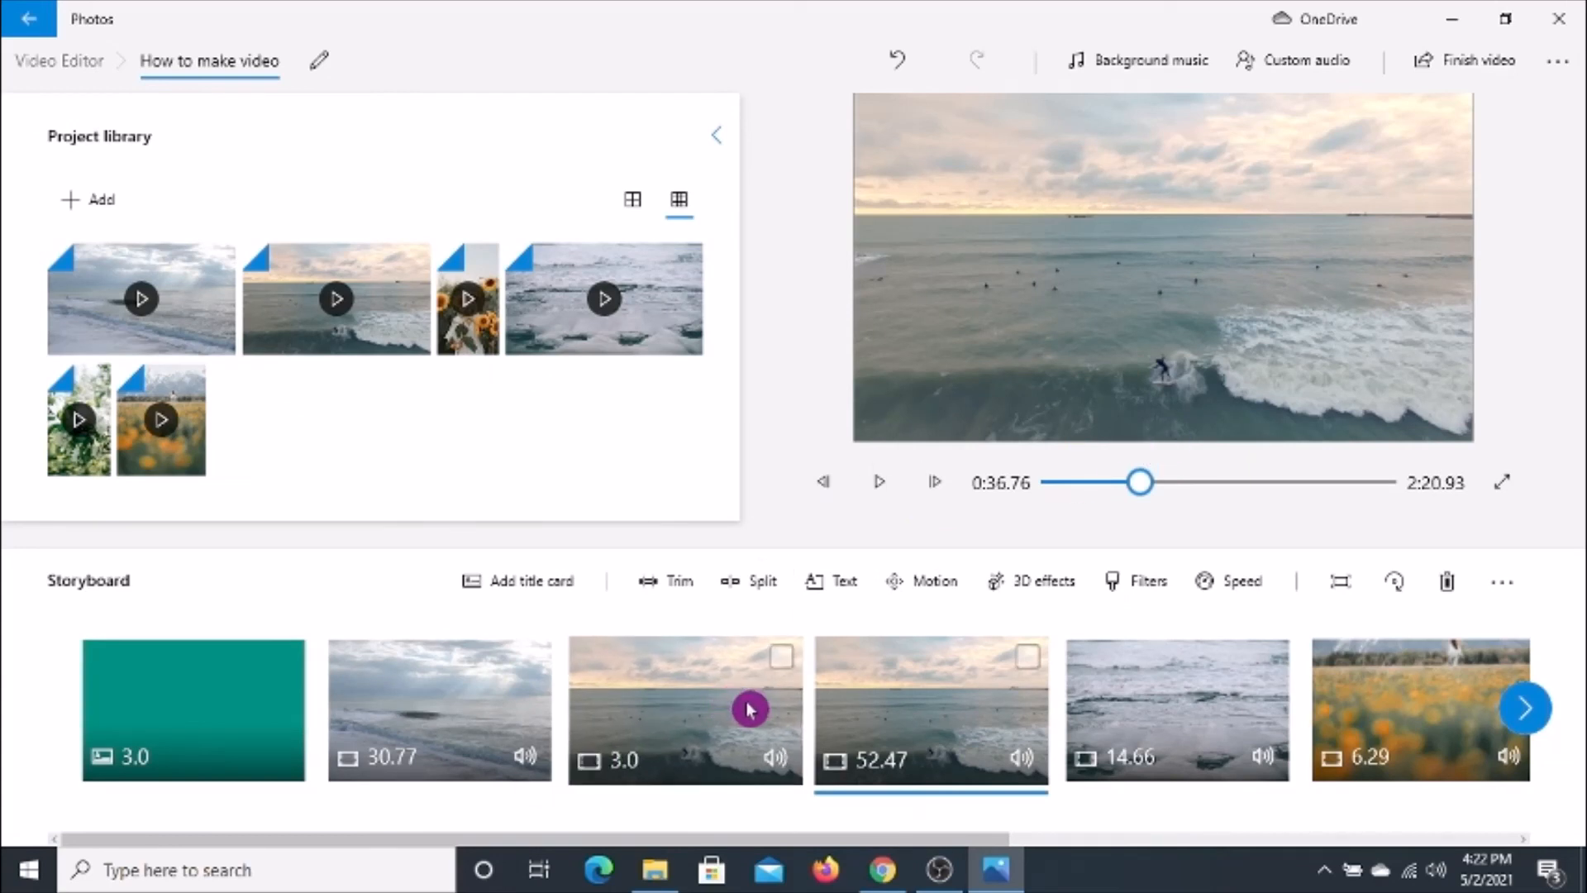
# Mark the 3.0-second part of the split clip as selected and compare its preview with the 52.47-second part.
pyautogui.click(694, 725)
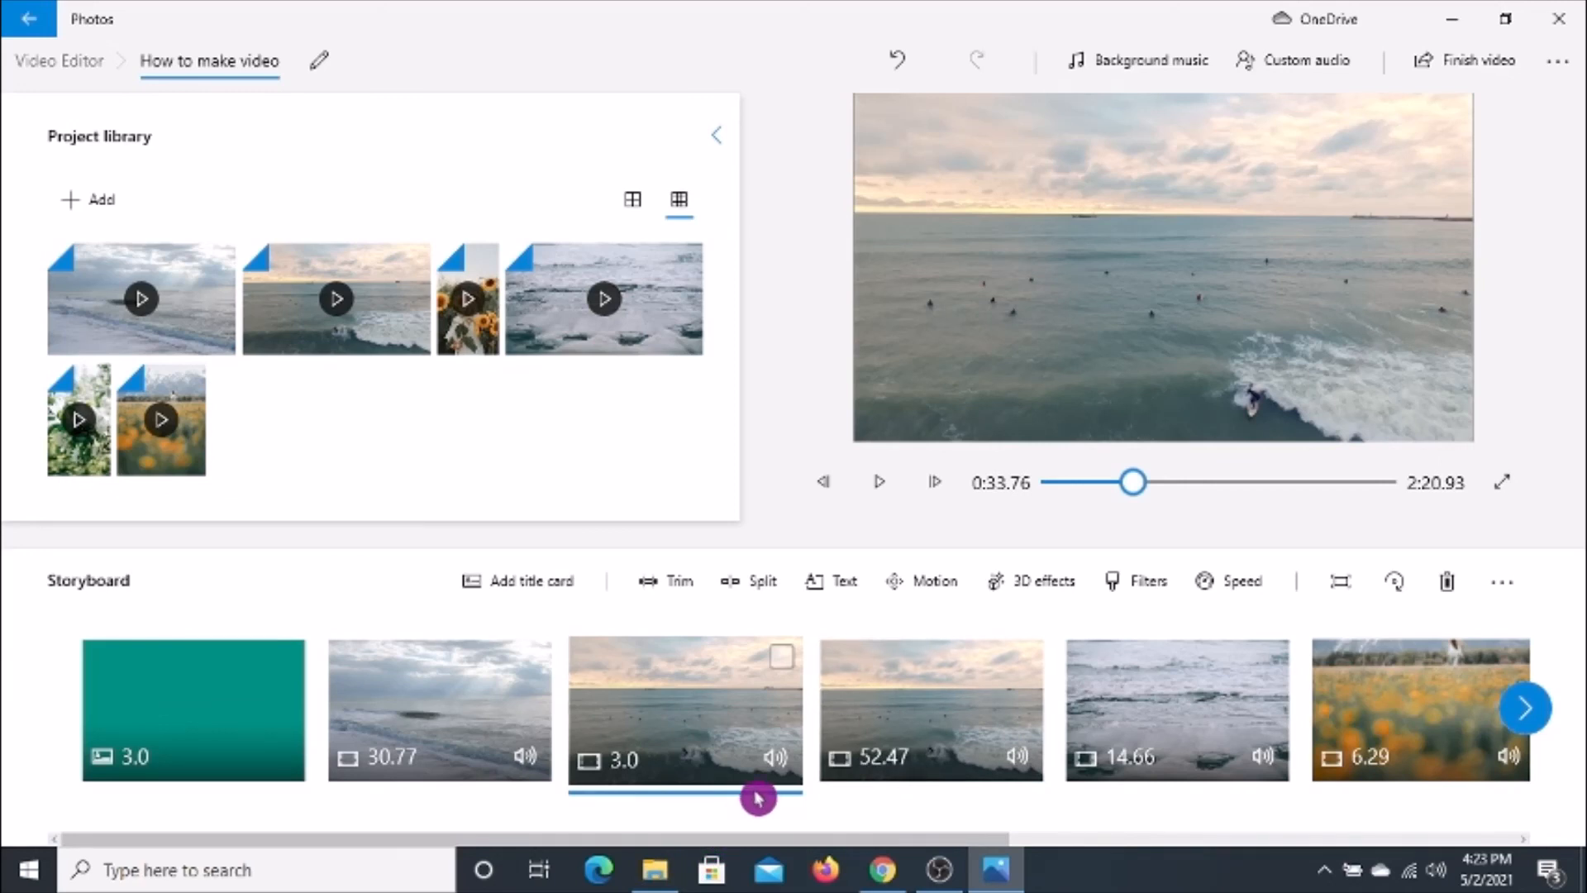
pyautogui.click(777, 659)
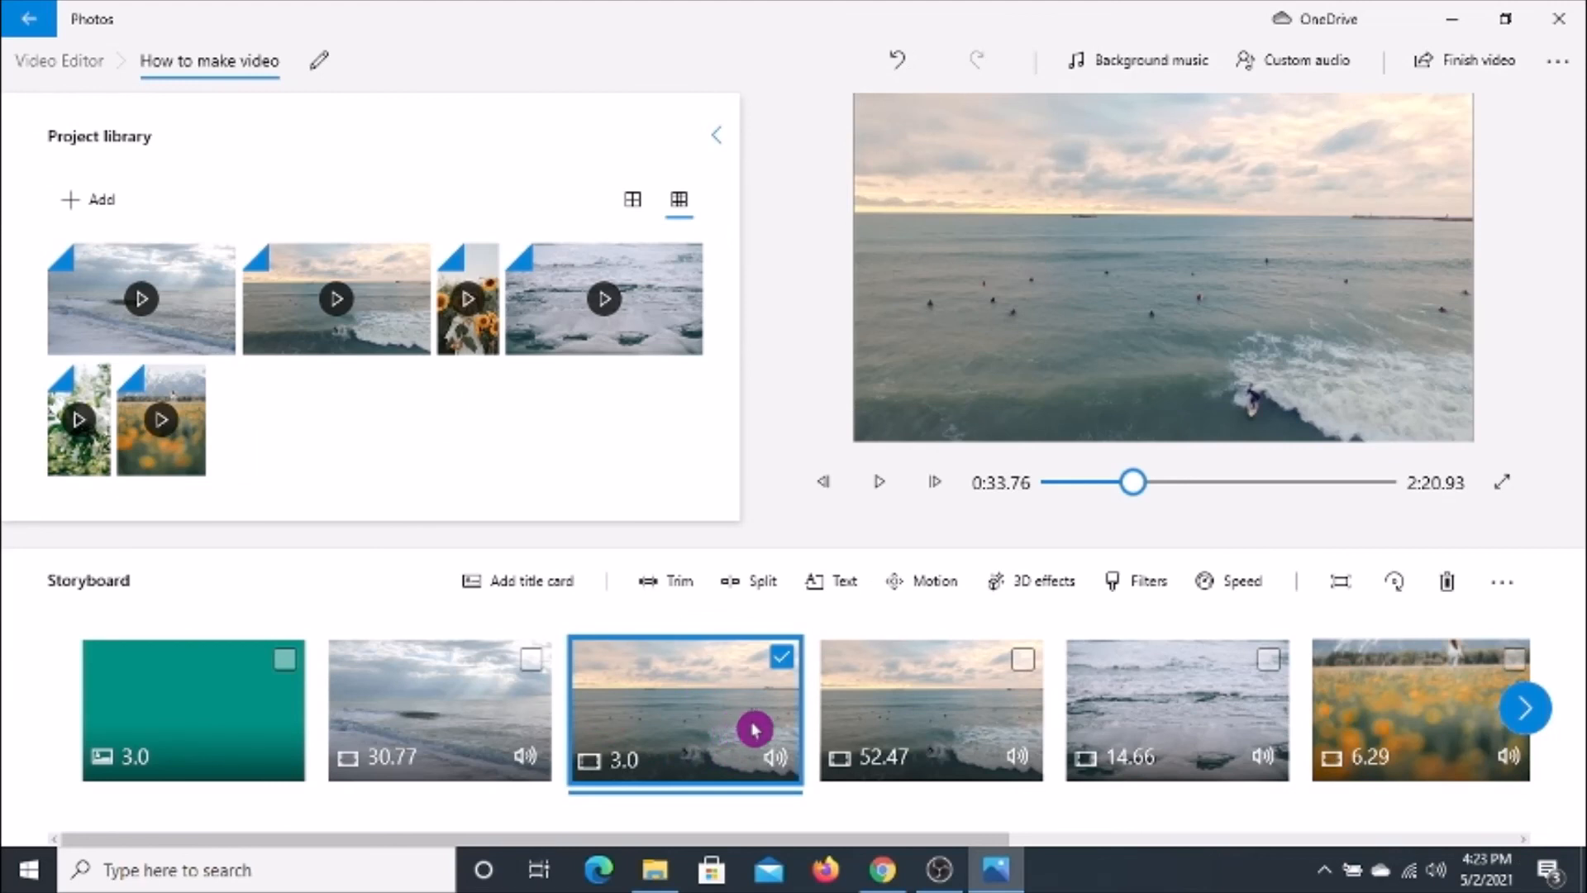
pyautogui.click(913, 728)
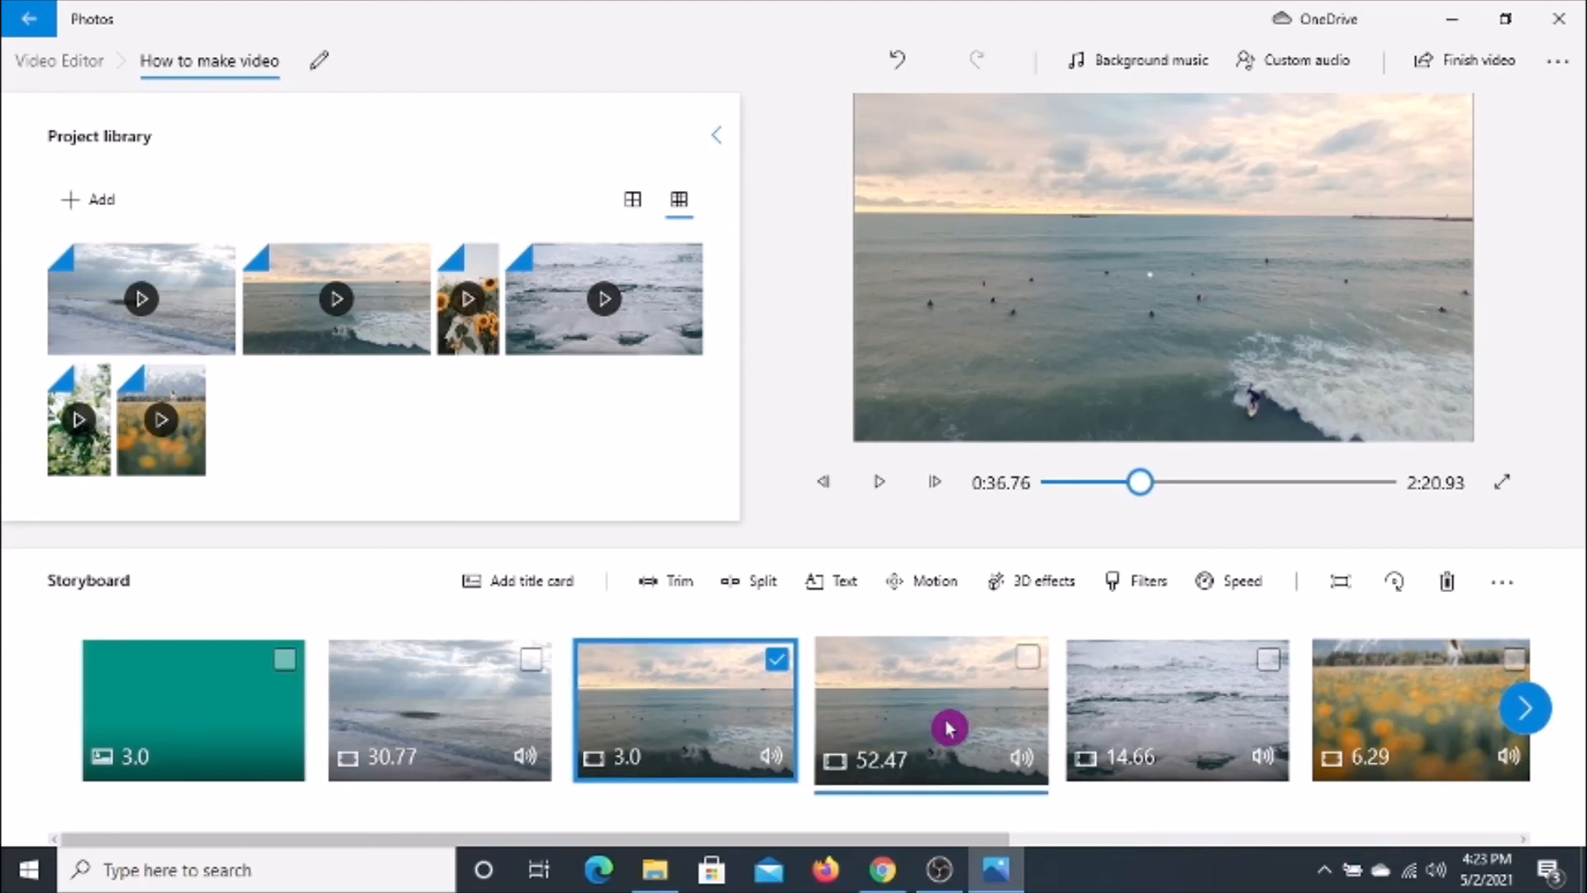
pyautogui.click(699, 724)
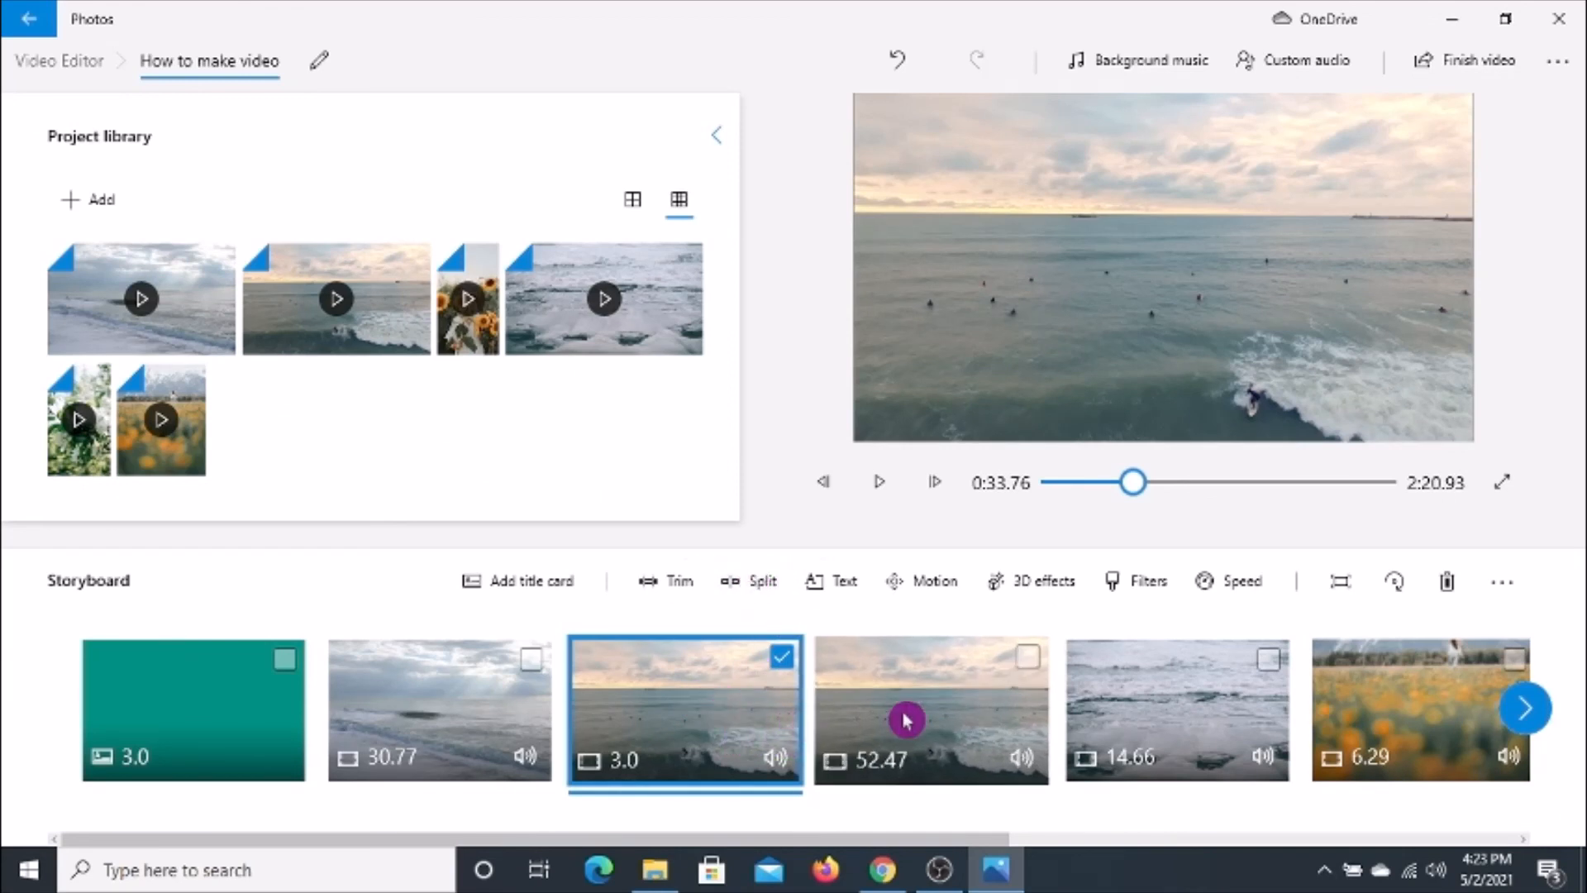
pyautogui.click(952, 730)
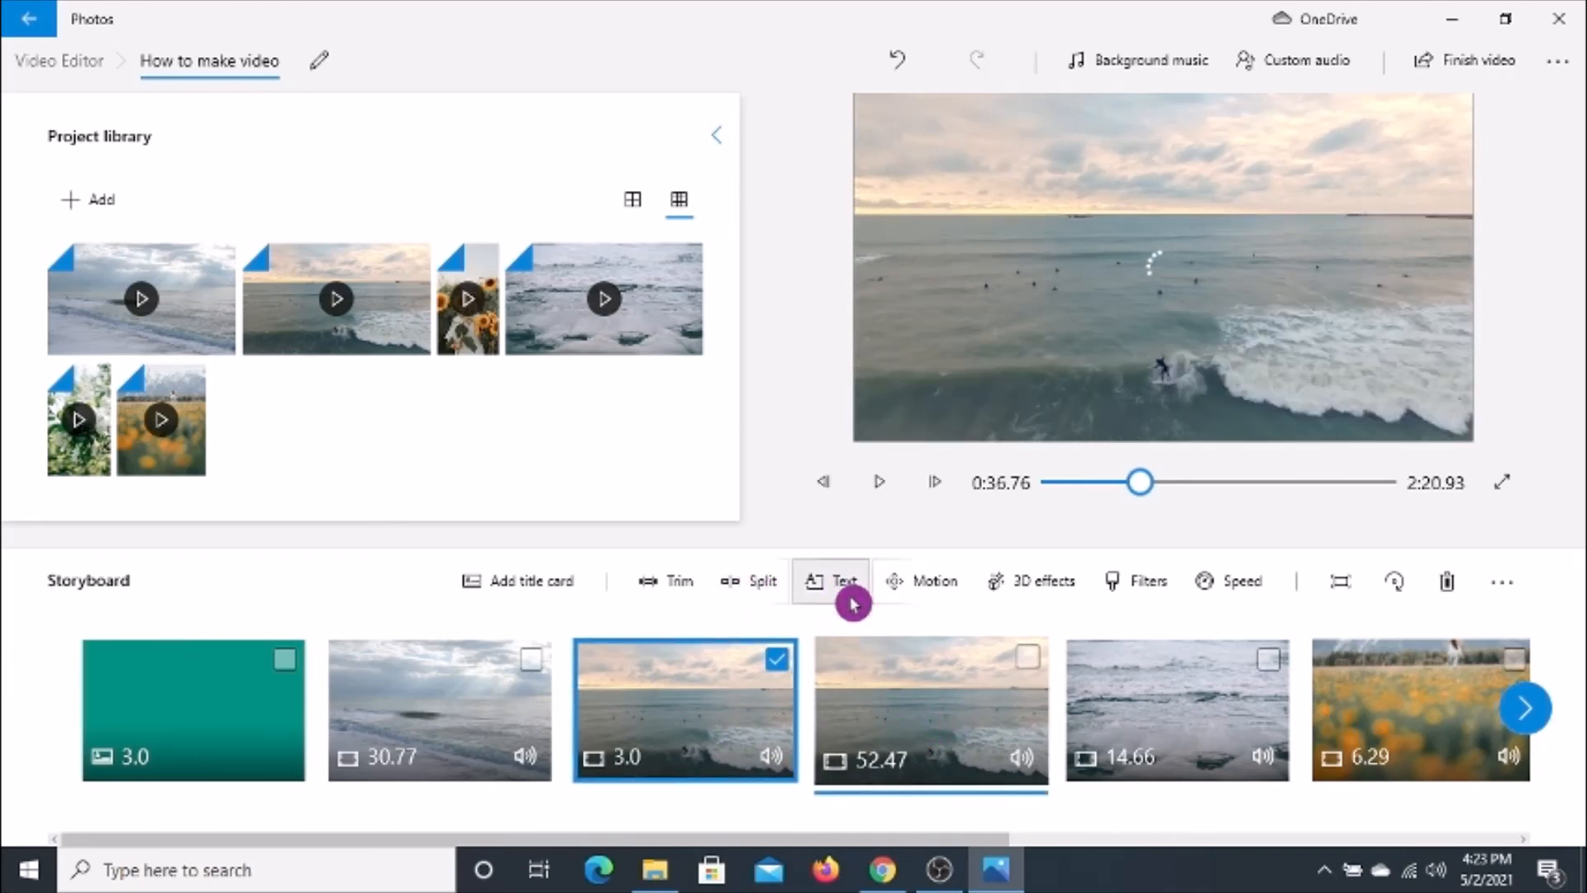